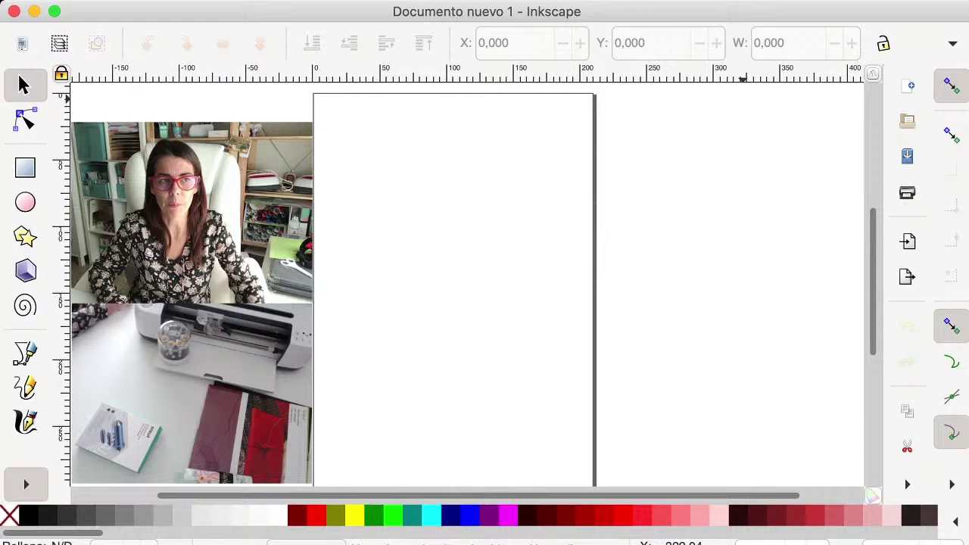
- Create a text frame about 140 mm wide and 125 mm tall across the middle of the blank page
{"action": "key", "text": "t"}
{"action": "left_click", "coordinate": [353, 307]}
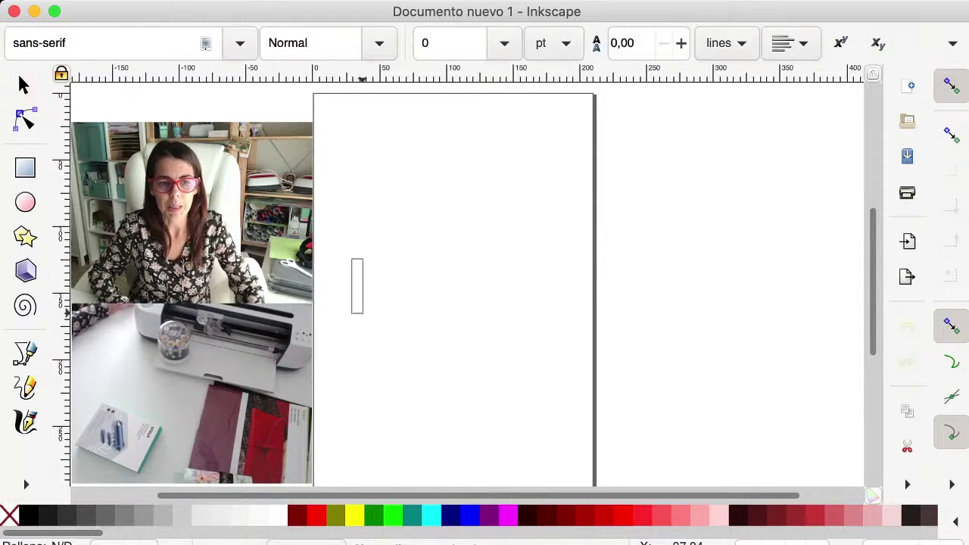
{"action": "left_click_drag", "start_coordinate": [362, 312], "coordinate": [537, 423]}
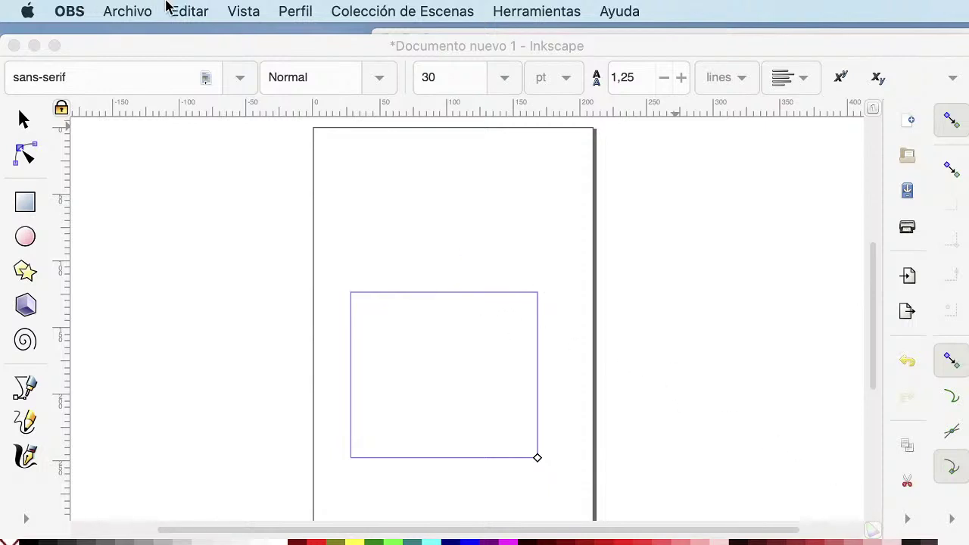
- Look through the available Inkscape extensions for the AxiDraw Control and AxiDraw Utilities entries
{"action": "left_click", "coordinate": [740, 52]}
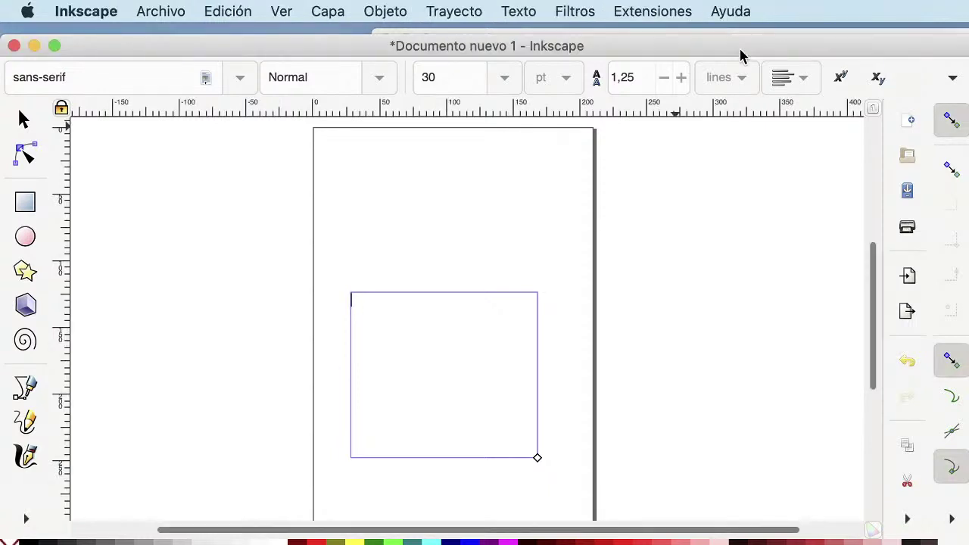
{"action": "left_click", "coordinate": [655, 15]}
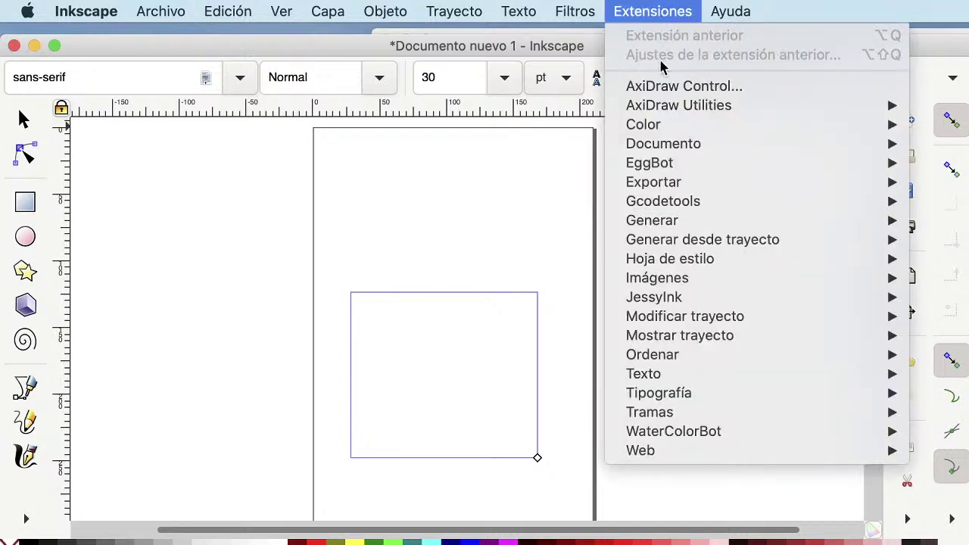
{"action": "mouse_move", "coordinate": [667, 112]}
{"action": "key", "text": "super+Tab"}
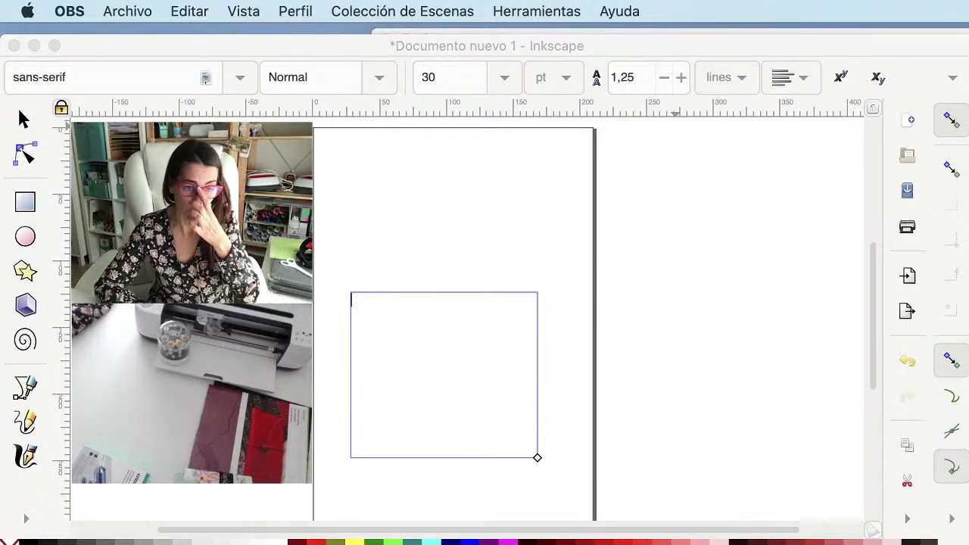
{"action": "key", "text": "super+Tab"}
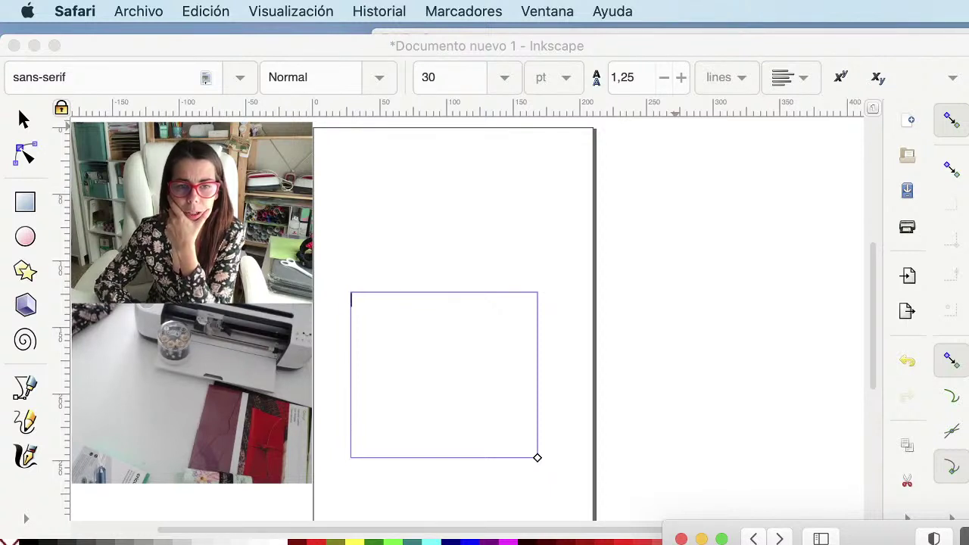
{"action": "left_click", "coordinate": [681, 539]}
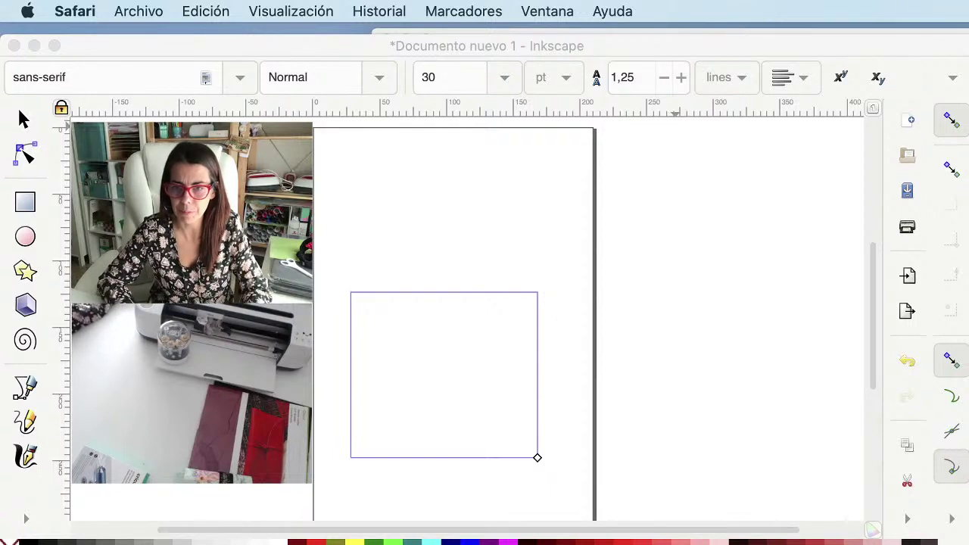
{"action": "left_click", "coordinate": [34, 46]}
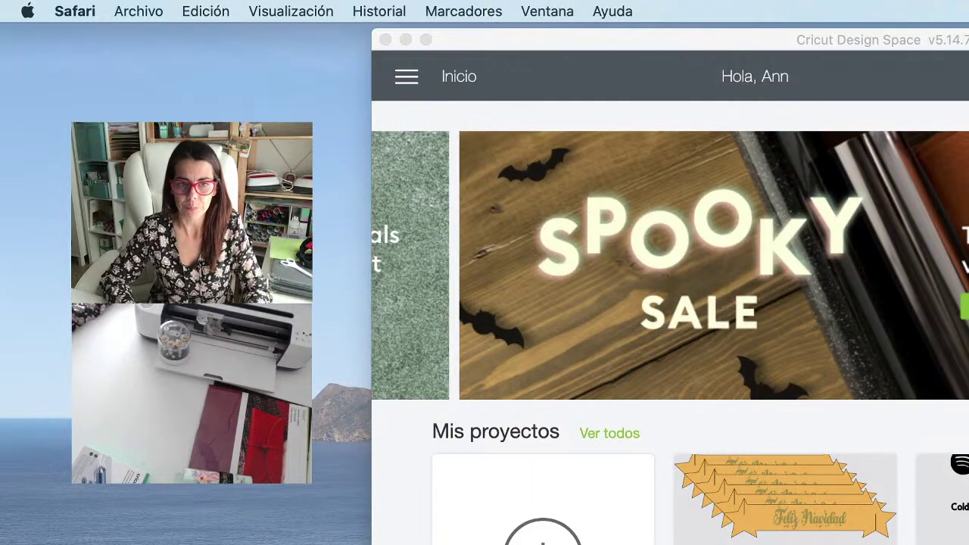
{"action": "key", "text": "super+n"}
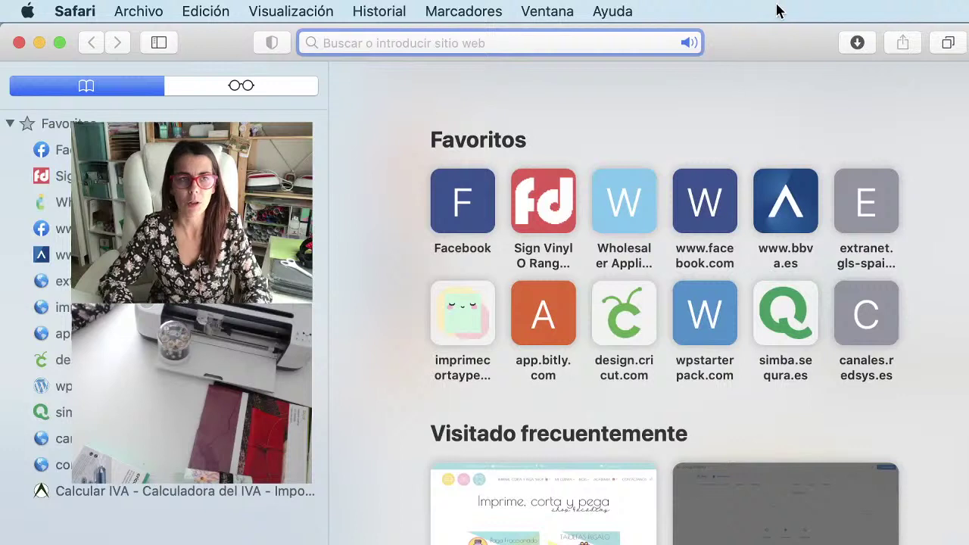
{"action": "type", "text": "https://wiki.evilmadscientist.com/Axidraw_Software_Installation"}
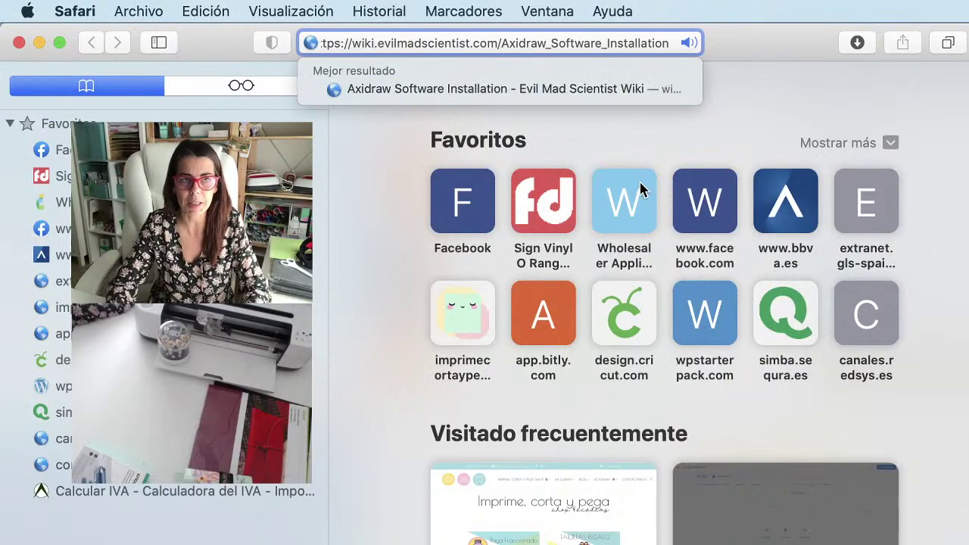
{"action": "key", "text": "Return"}
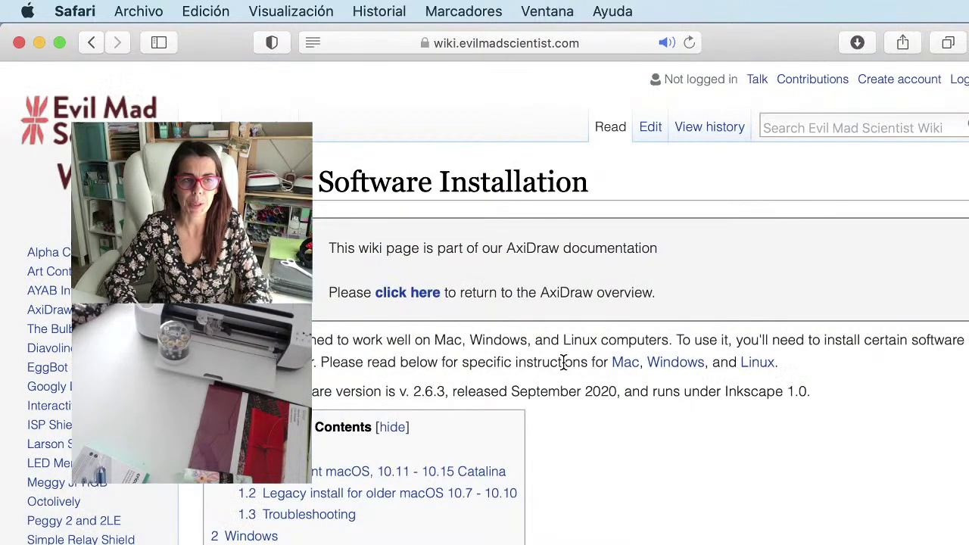
- Download the AxiDraw v 2.6.3 installer for Windows from the wiki page's Windows installation section
{"action": "scroll", "coordinate": [563, 361], "scroll_direction": "down", "scroll_amount": 10}
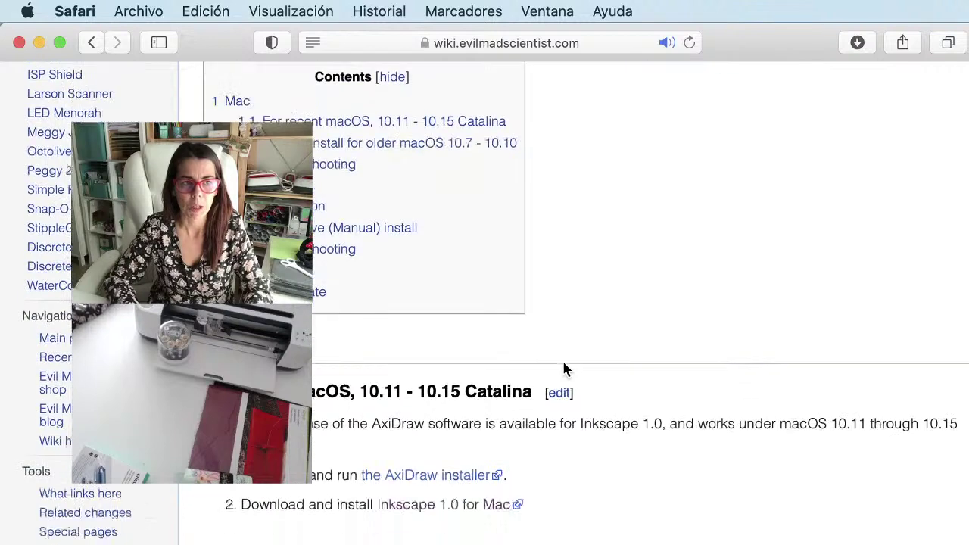
{"action": "scroll", "coordinate": [564, 368], "scroll_direction": "down", "scroll_amount": 2}
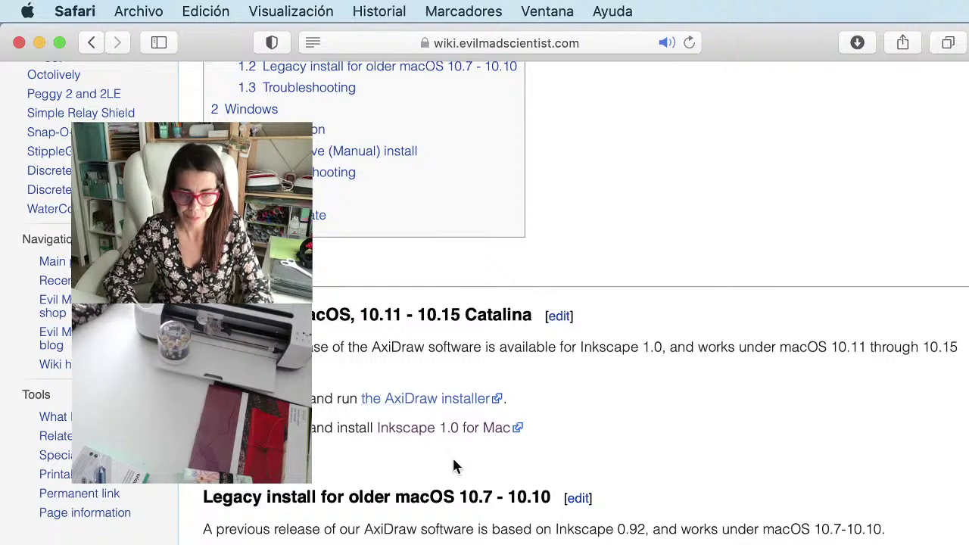
{"action": "scroll", "coordinate": [454, 459], "scroll_direction": "down", "scroll_amount": 5}
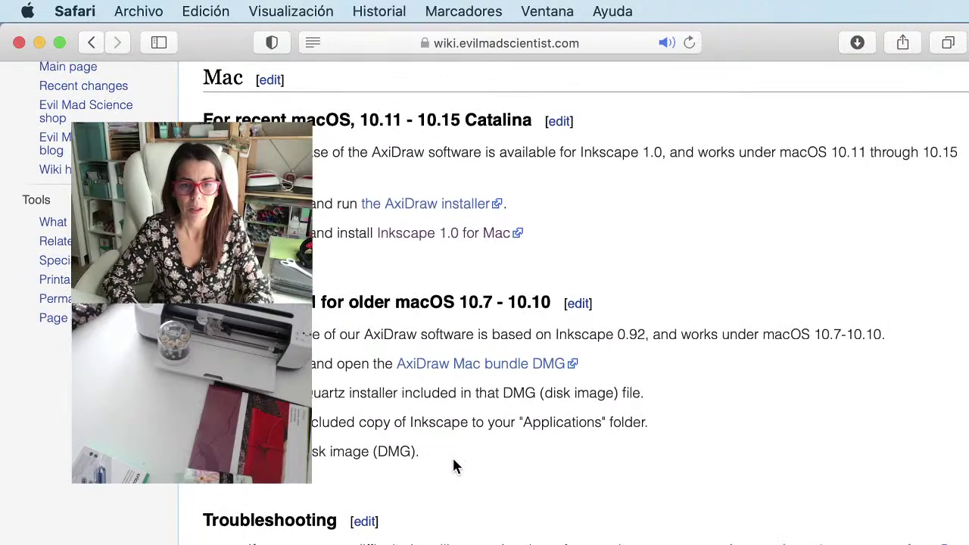
{"action": "scroll", "coordinate": [453, 458], "scroll_direction": "down", "scroll_amount": 10}
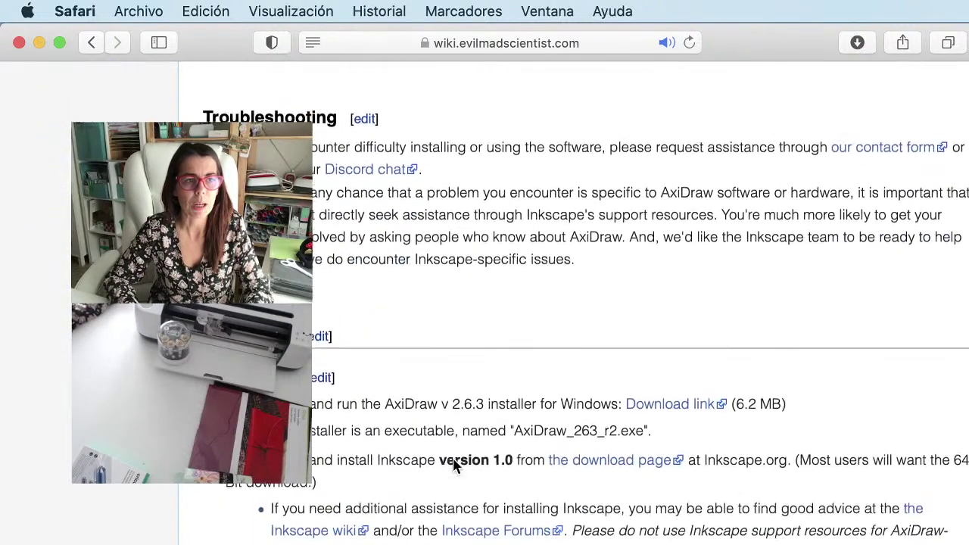
{"action": "scroll", "coordinate": [454, 463], "scroll_direction": "down", "scroll_amount": 1}
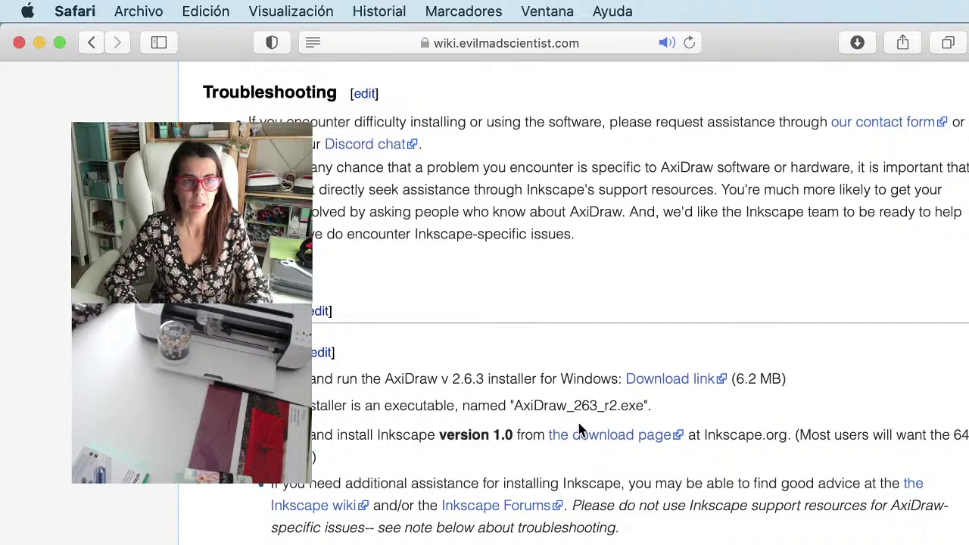
{"action": "left_click", "coordinate": [651, 386]}
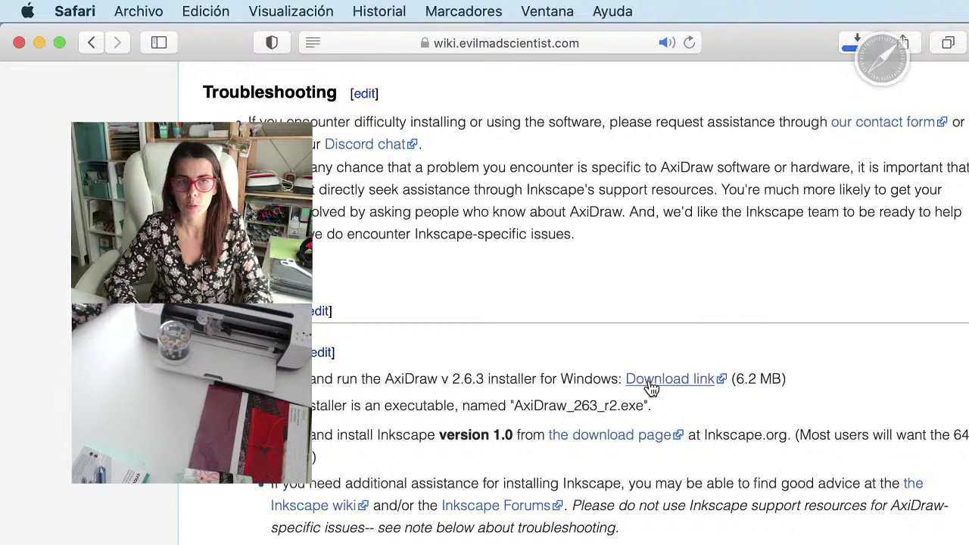
- Clear the browser's downloads list, close the wiki window and return to the Inkscape document
{"action": "left_click", "coordinate": [857, 42]}
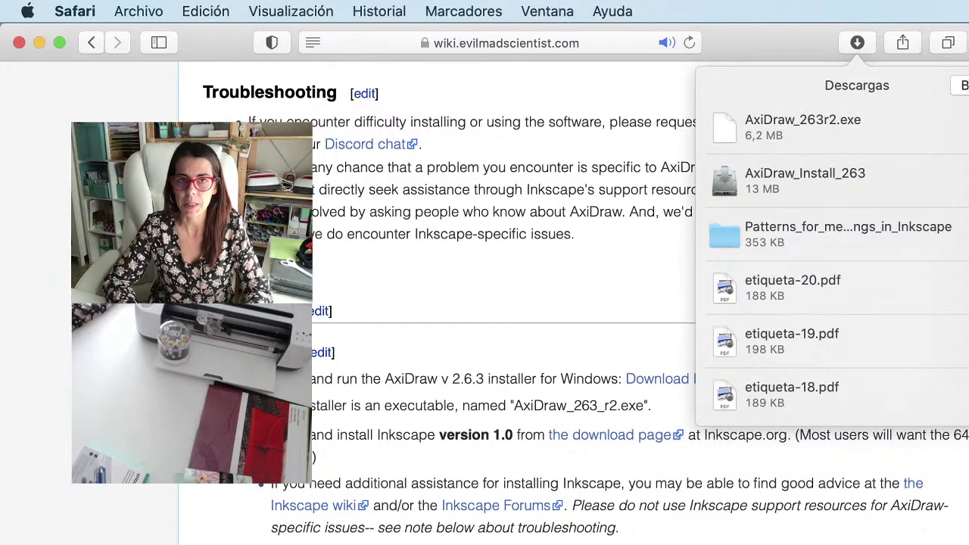
{"action": "left_click", "coordinate": [965, 85]}
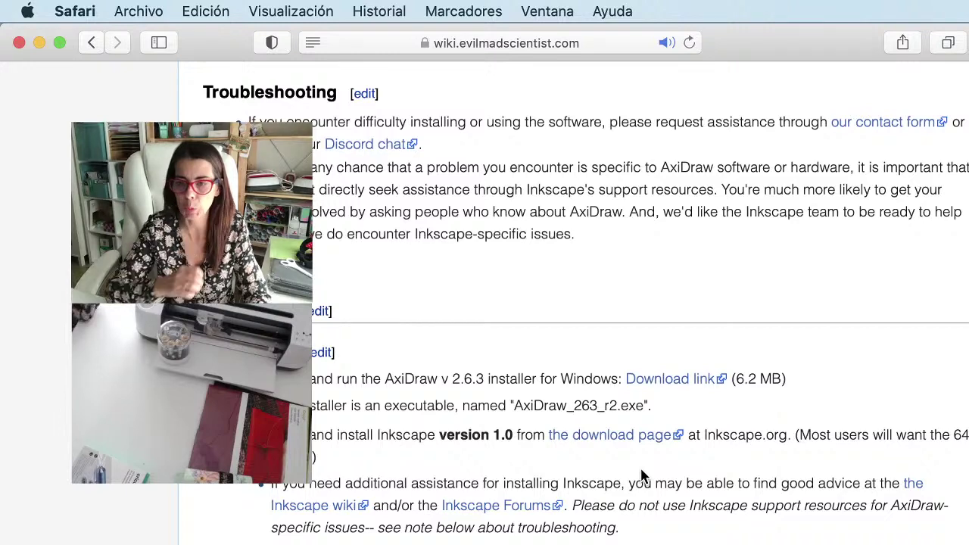
{"action": "left_click", "coordinate": [18, 44]}
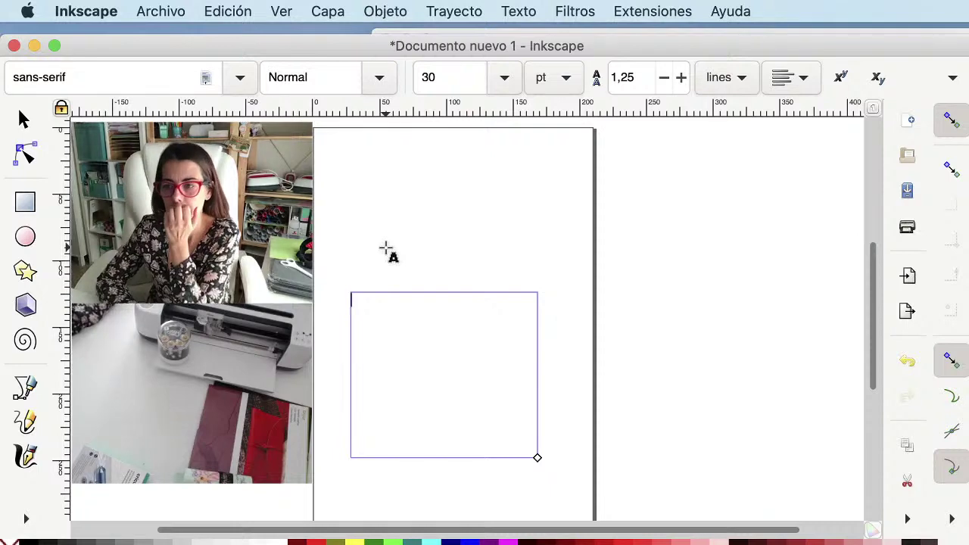
{"action": "scroll", "coordinate": [386, 250], "scroll_direction": "down", "scroll_amount": 5}
{"action": "scroll", "coordinate": [386, 250], "scroll_direction": "up", "scroll_amount": 9}
{"action": "scroll", "coordinate": [386, 249], "scroll_direction": "right", "scroll_amount": 2}
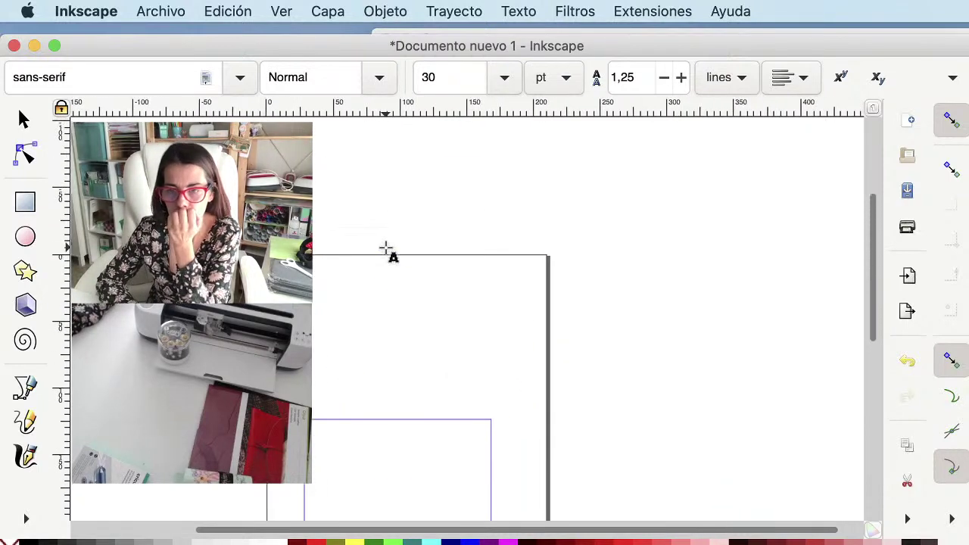
{"action": "scroll", "coordinate": [469, 250], "scroll_direction": "up", "scroll_amount": 2}
{"action": "scroll", "coordinate": [493, 268], "scroll_direction": "right", "scroll_amount": 3}
{"action": "scroll", "coordinate": [492, 268], "scroll_direction": "left", "scroll_amount": 6}
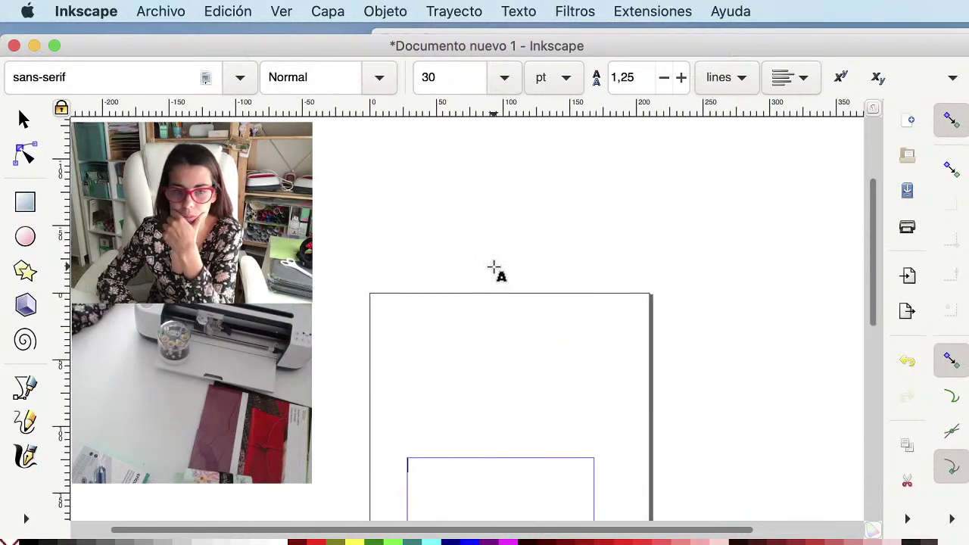
{"action": "scroll", "coordinate": [492, 268], "scroll_direction": "down", "scroll_amount": 4}
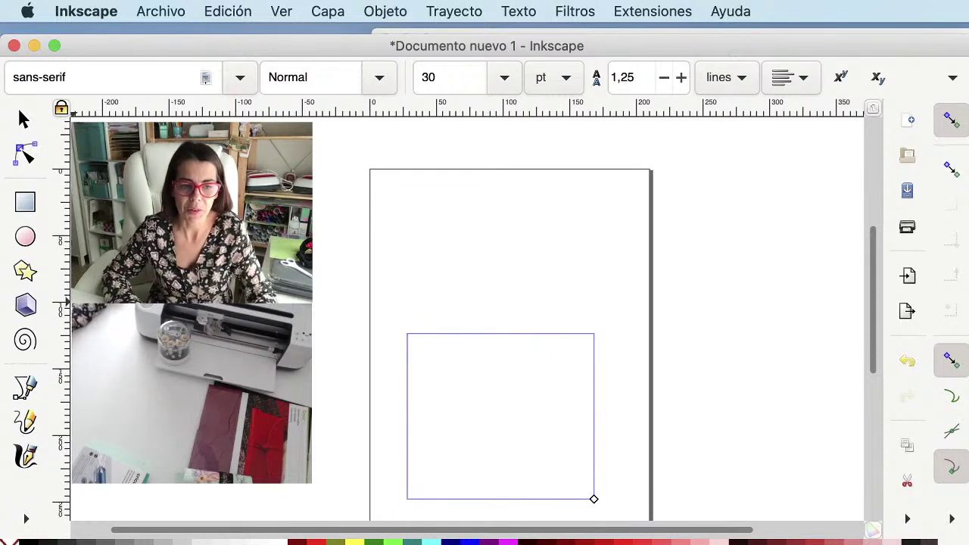
- Reopen the Axidraw Software Installation wiki page in a new Safari window and move that window aside
{"action": "key", "text": "super+Tab"}
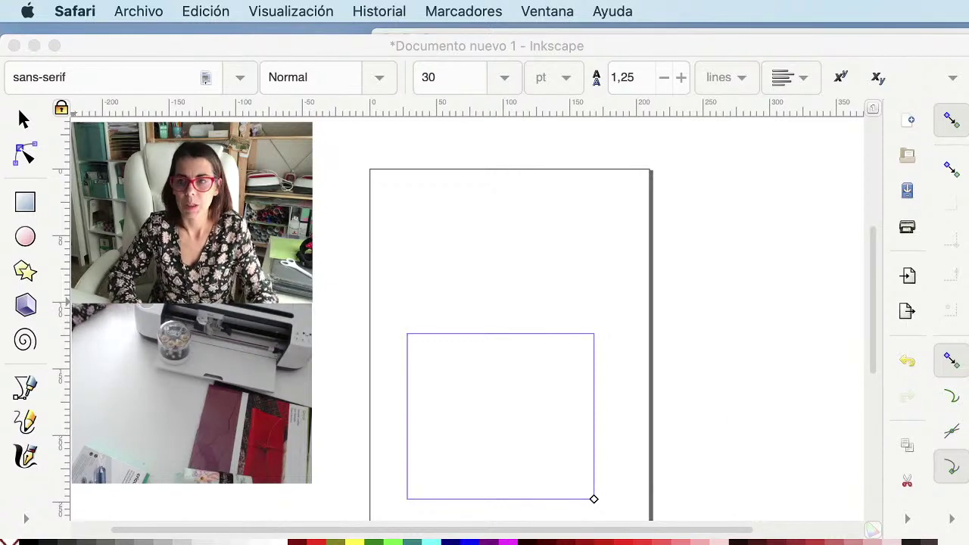
{"action": "key", "text": "super+n"}
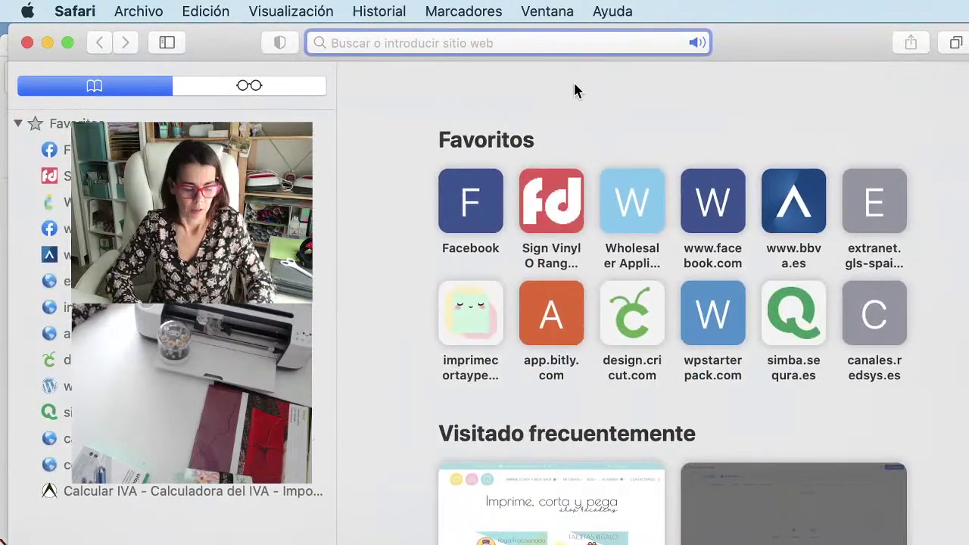
{"action": "type", "text": "https://wiki.evilmadscientist.com/Axidraw_Software_Installation"}
{"action": "key", "text": "Return"}
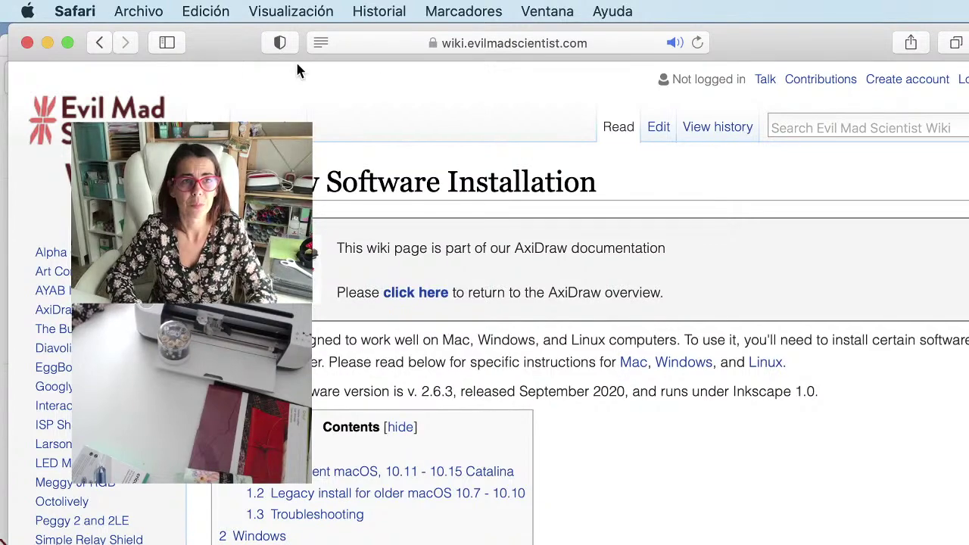
{"action": "left_click_drag", "start_coordinate": [794, 41], "coordinate": [968, 41]}
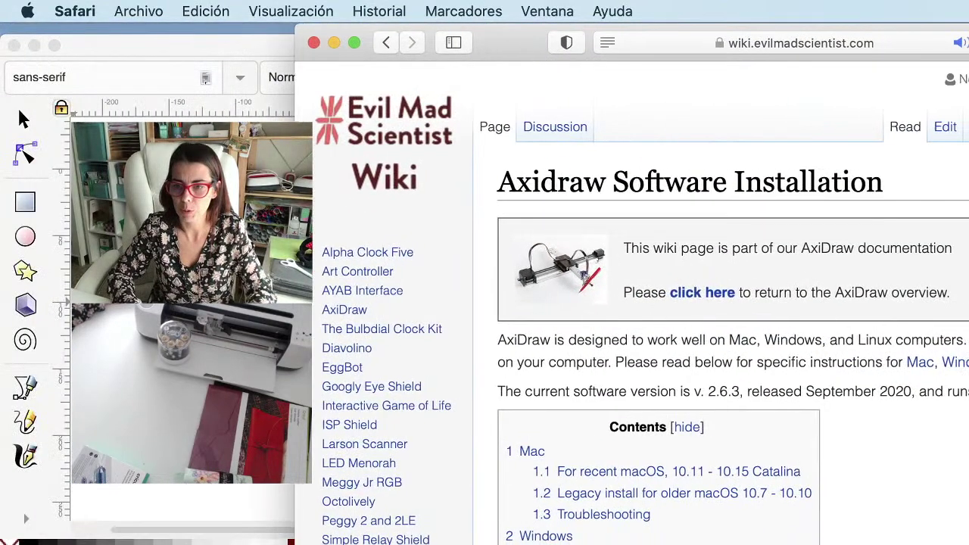
- Review the wiki's Mac and Windows installation instructions for AxiDraw, and minimize the browser window
{"action": "scroll", "coordinate": [882, 394], "scroll_direction": "down", "scroll_amount": 10}
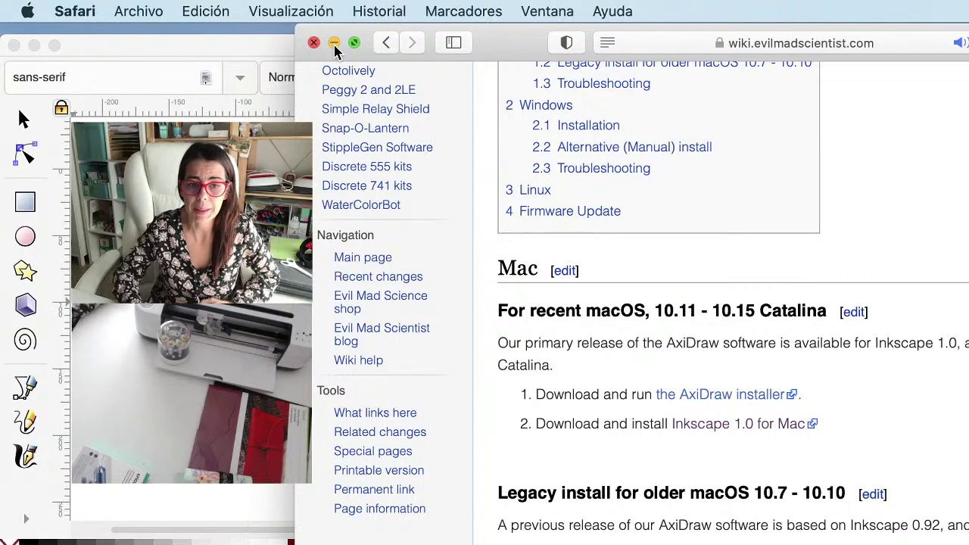
{"action": "scroll", "coordinate": [943, 455], "scroll_direction": "down", "scroll_amount": 10}
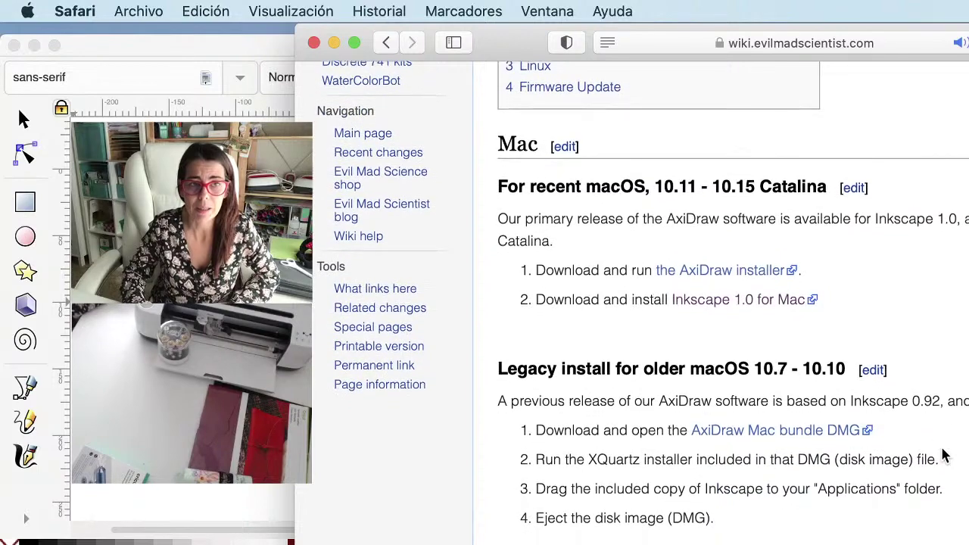
{"action": "scroll", "coordinate": [944, 455], "scroll_direction": "down", "scroll_amount": 4}
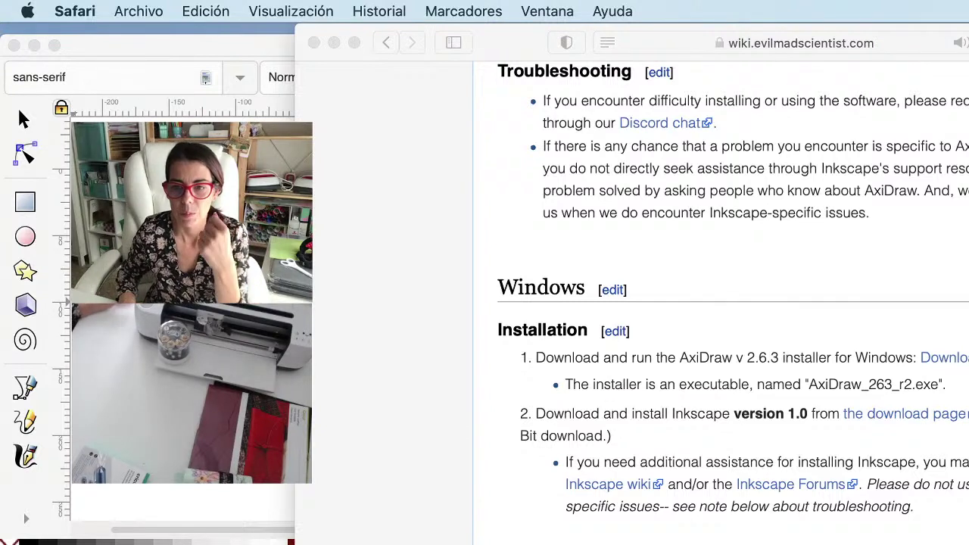
{"action": "left_click", "coordinate": [333, 43]}
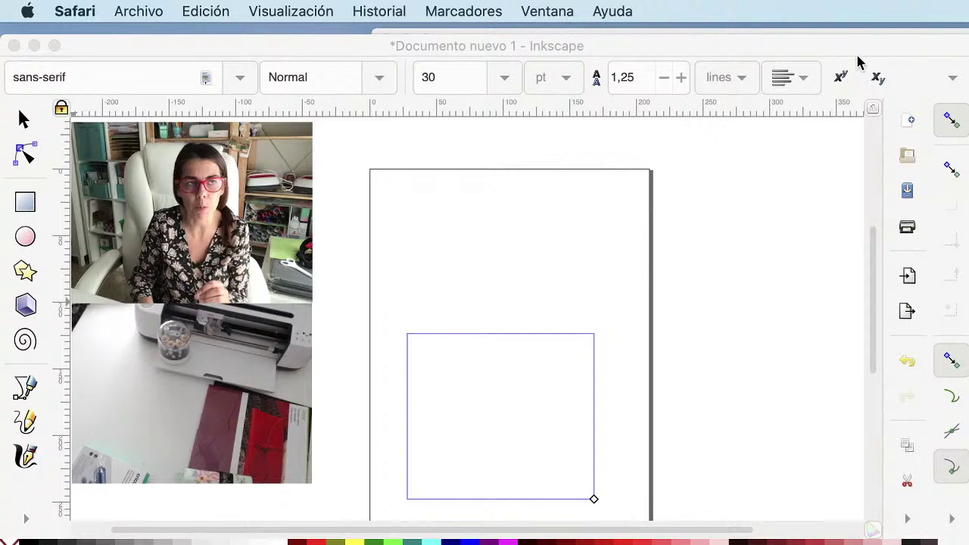
- Switch back to Inkscape and place the text cursor inside the empty text frame
{"action": "left_click", "coordinate": [465, 325]}
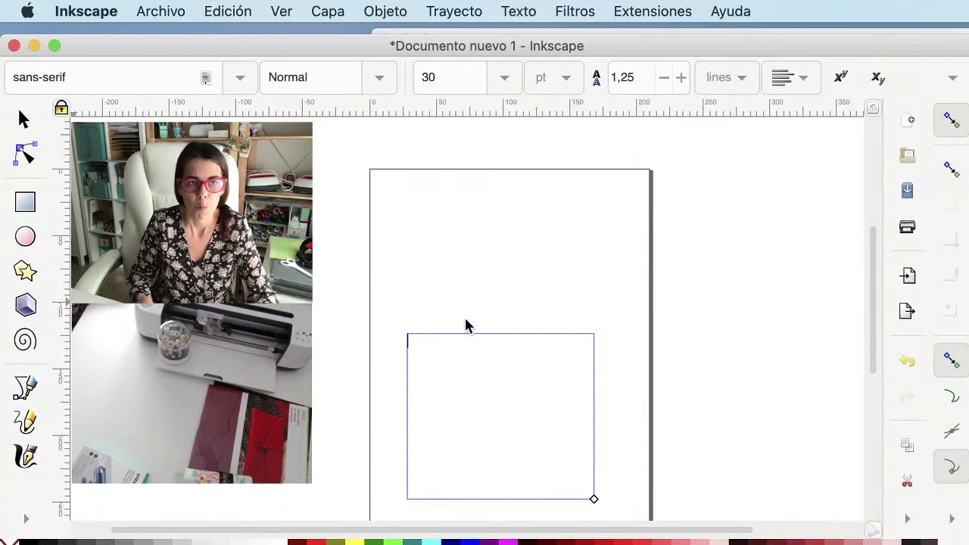
{"action": "scroll", "coordinate": [475, 371], "scroll_direction": "right", "scroll_amount": 1}
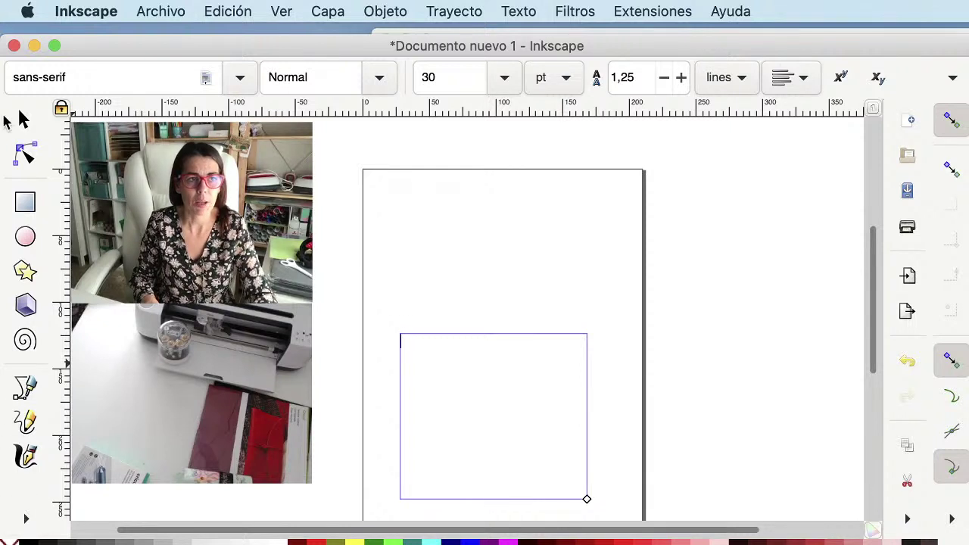
{"action": "left_click", "coordinate": [25, 520]}
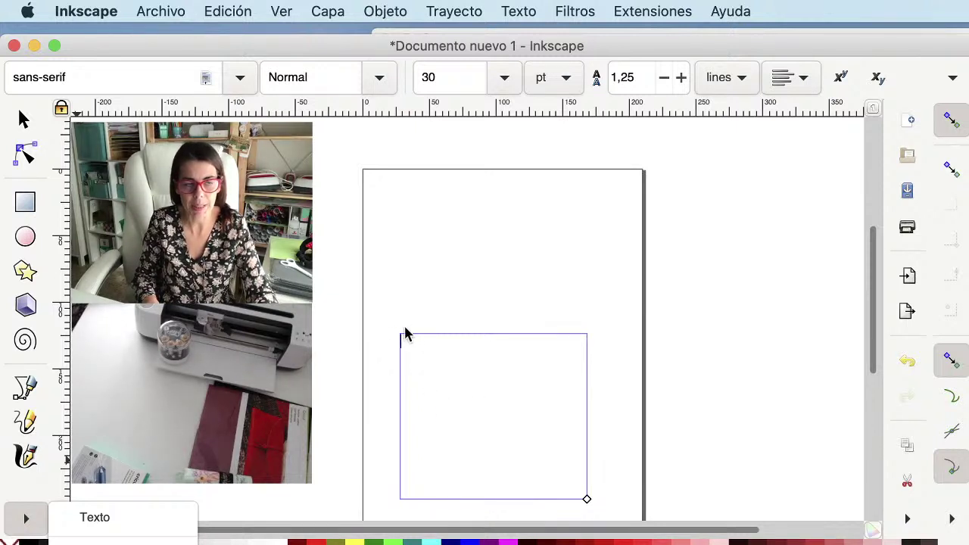
{"action": "left_click", "coordinate": [437, 367]}
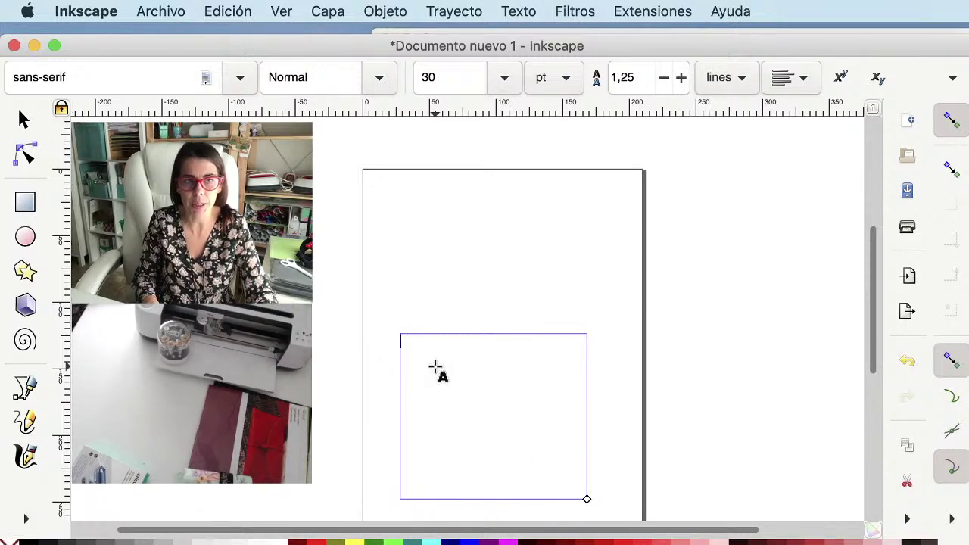
- Enter "Feliz Navidad" in the empty text frame
{"action": "scroll", "coordinate": [522, 437], "scroll_direction": "right", "scroll_amount": 1}
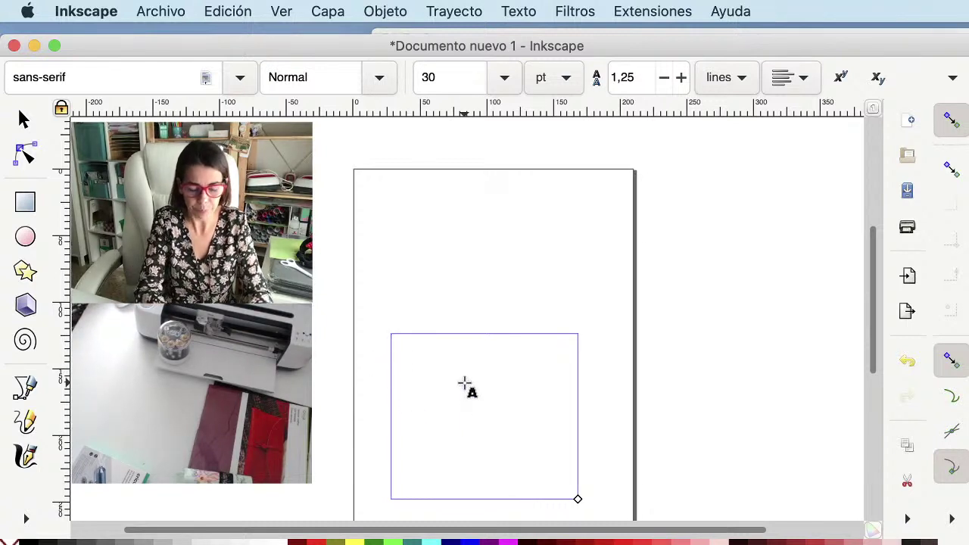
{"action": "type", "text": "liz Navidad"}
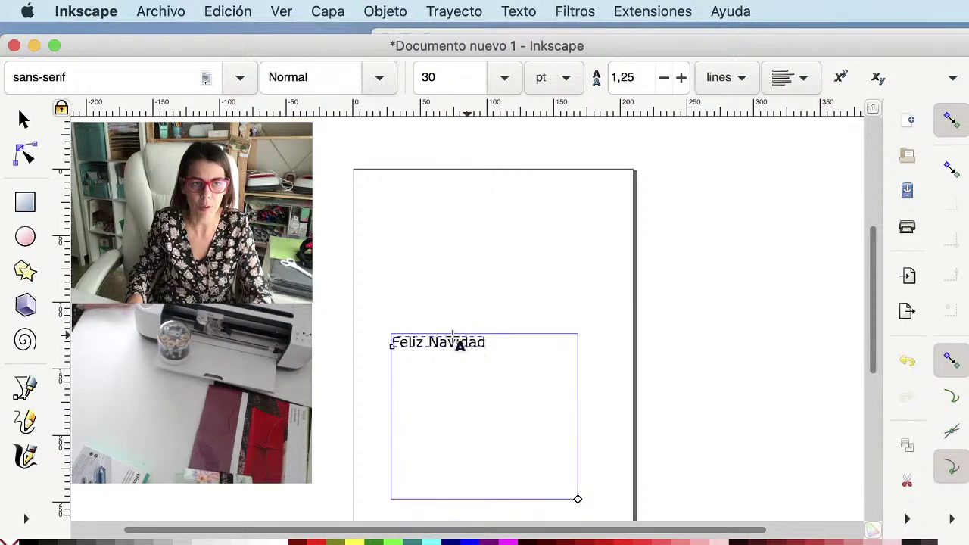
- Stretch the "Feliz Navidad" text to about 180 mm wide and move it to about X 12.4, Y 134.7
{"action": "left_click", "coordinate": [23, 121]}
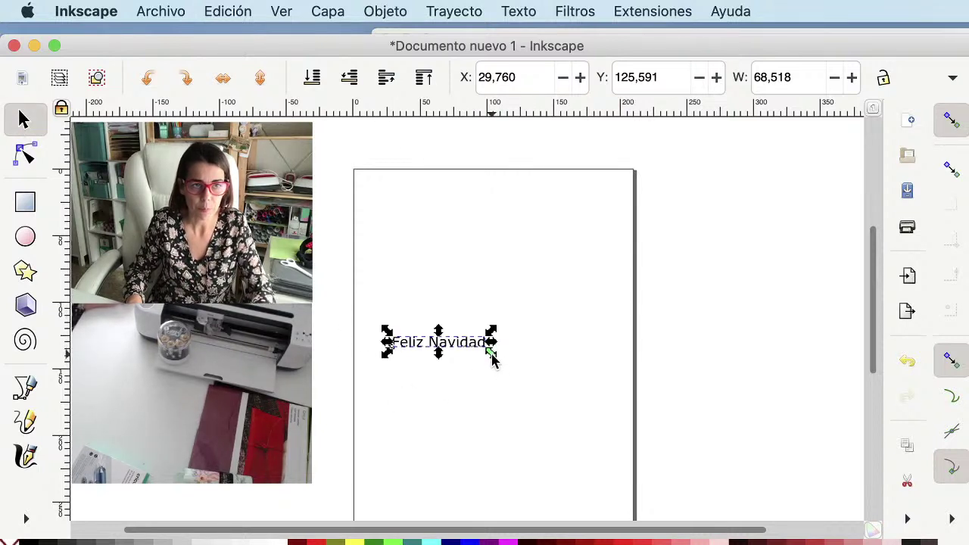
{"action": "left_click_drag", "start_coordinate": [491, 360], "coordinate": [640, 413]}
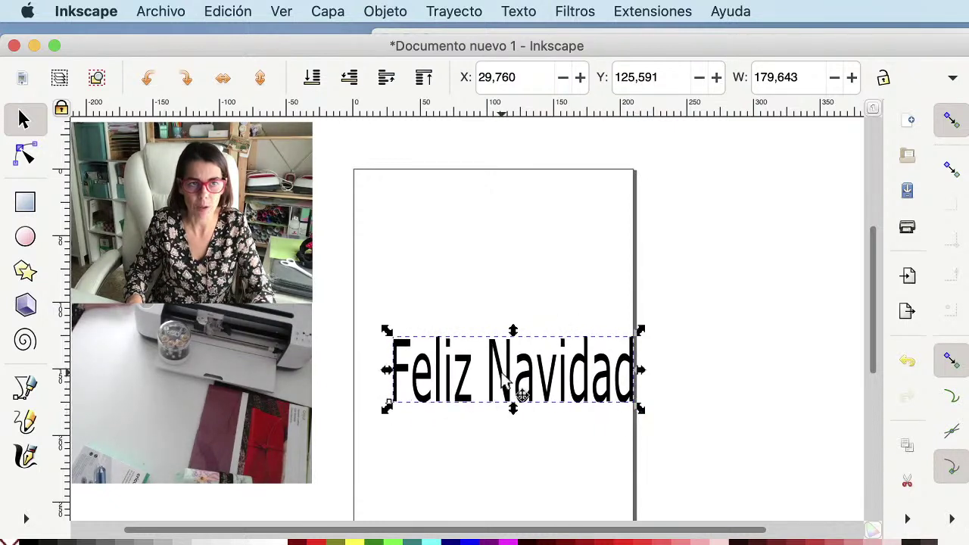
{"action": "left_click_drag", "start_coordinate": [501, 373], "coordinate": [477, 385]}
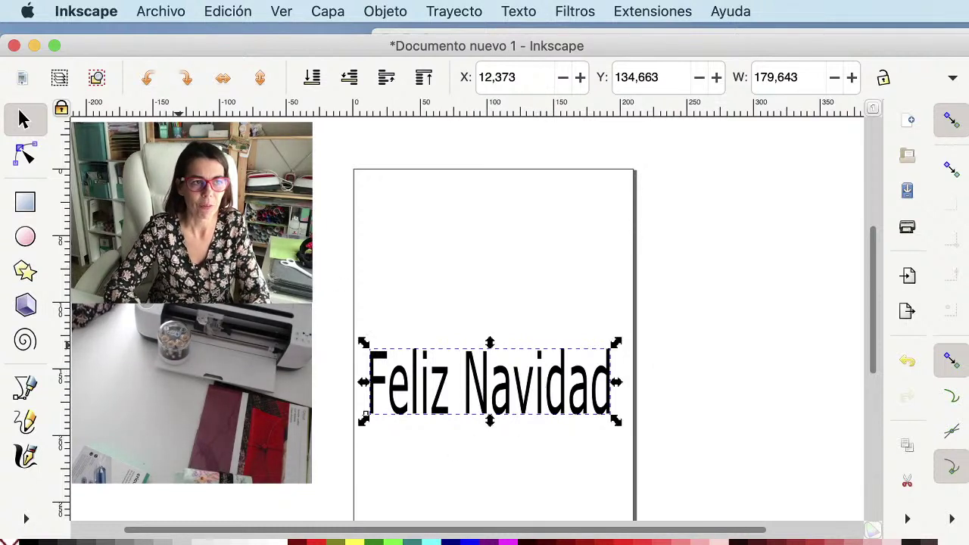
- Set the font of the whole "Feliz Navidad" text to Hello Christmas
{"action": "scroll", "coordinate": [495, 318], "scroll_direction": "down", "scroll_amount": 2}
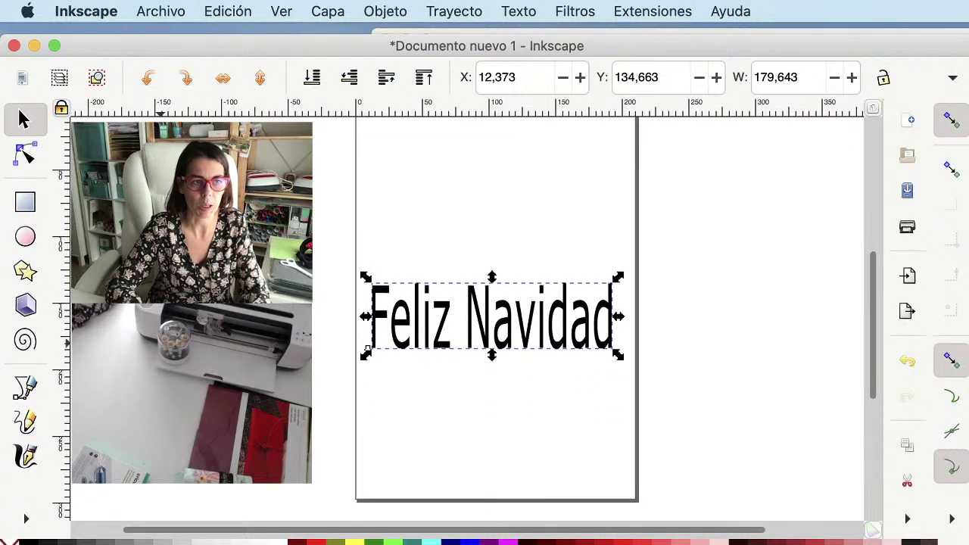
{"action": "left_click", "coordinate": [27, 520]}
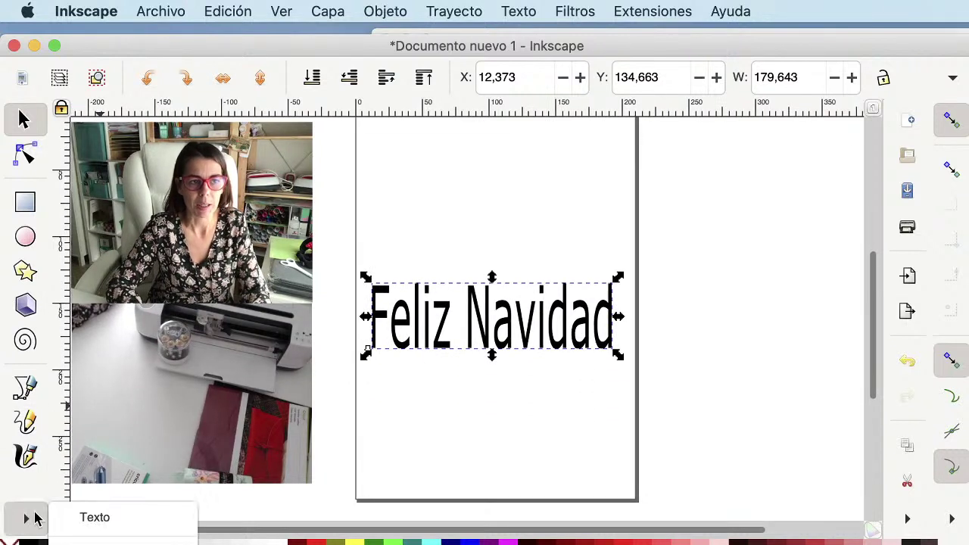
{"action": "left_click", "coordinate": [97, 522]}
{"action": "left_click", "coordinate": [515, 333]}
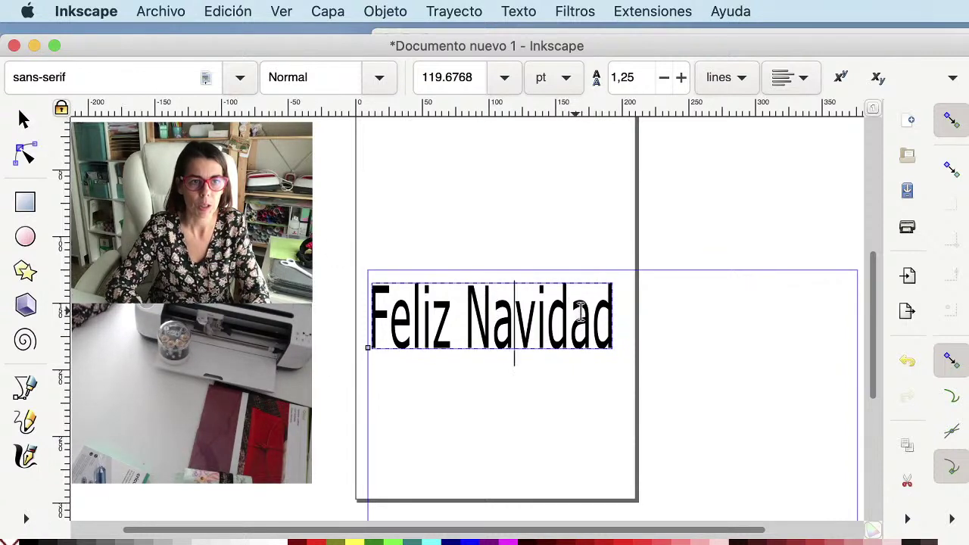
{"action": "left_click_drag", "start_coordinate": [610, 318], "coordinate": [357, 310]}
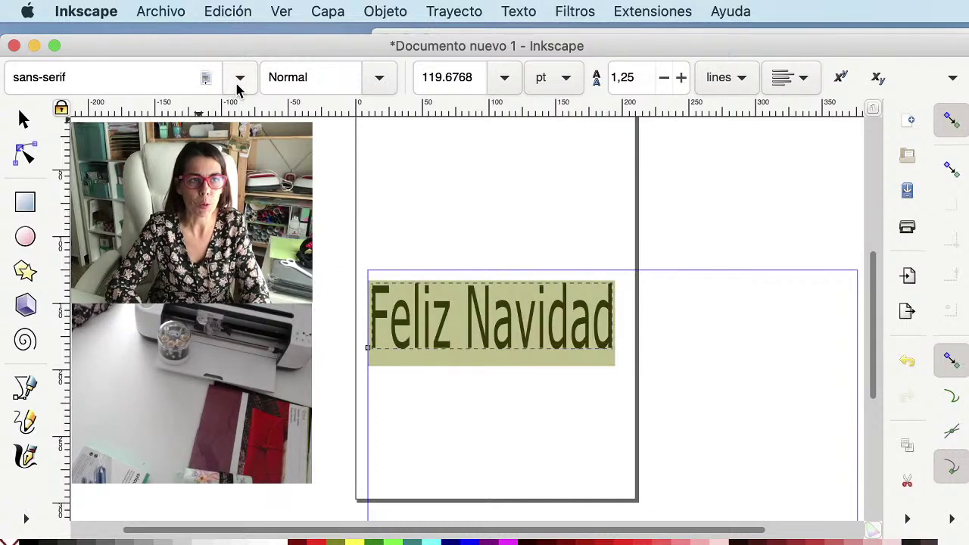
{"action": "left_click", "coordinate": [137, 78]}
{"action": "key", "text": "BackSpace"}
{"action": "key", "text": "BackSpace"}
{"action": "key", "text": "BackSpace"}
{"action": "key", "text": "BackSpace"}
{"action": "key", "text": "BackSpace"}
{"action": "key", "text": "BackSpace"}
{"action": "key", "text": "BackSpace"}
{"action": "key", "text": "BackSpace"}
{"action": "key", "text": "BackSpace"}
{"action": "key", "text": "BackSpace"}
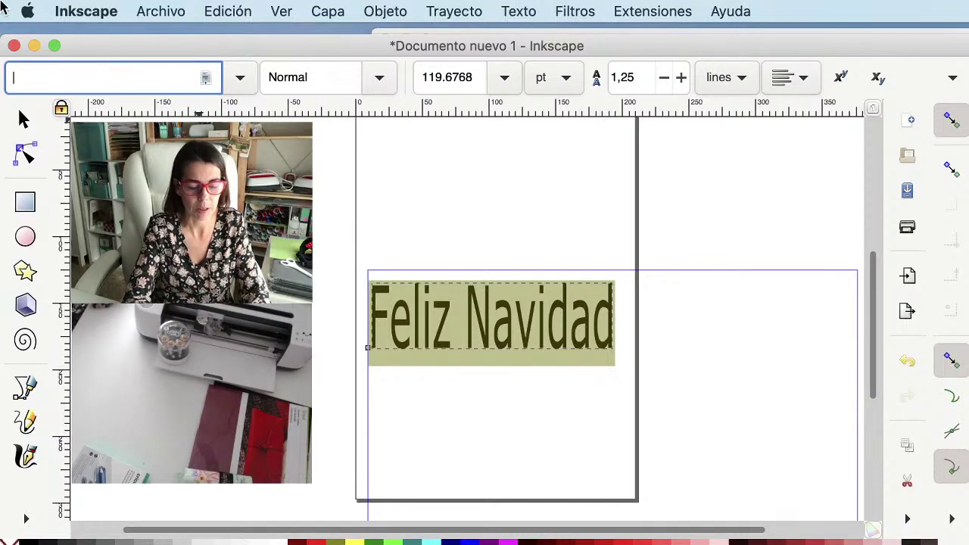
{"action": "type", "text": "hello"}
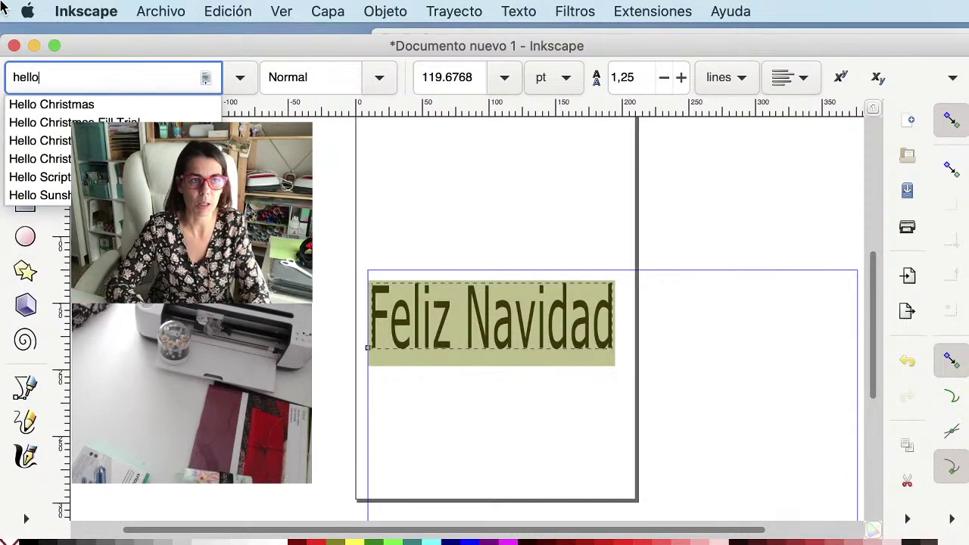
{"action": "left_click", "coordinate": [49, 106]}
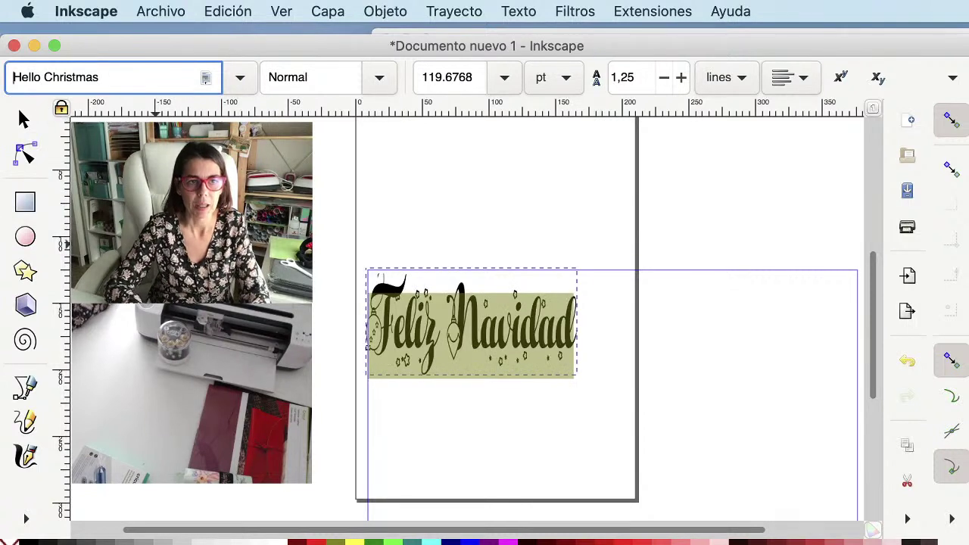
{"action": "left_click", "coordinate": [543, 397]}
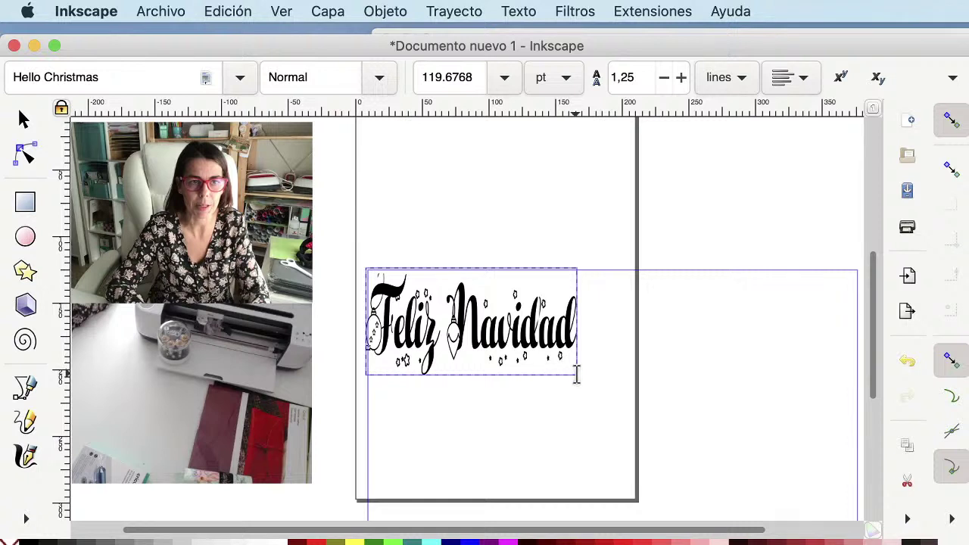
- Select the "Feliz Navidad" text as an object and merge its overlapping letters with the Union path operation
{"action": "left_click", "coordinate": [322, 277]}
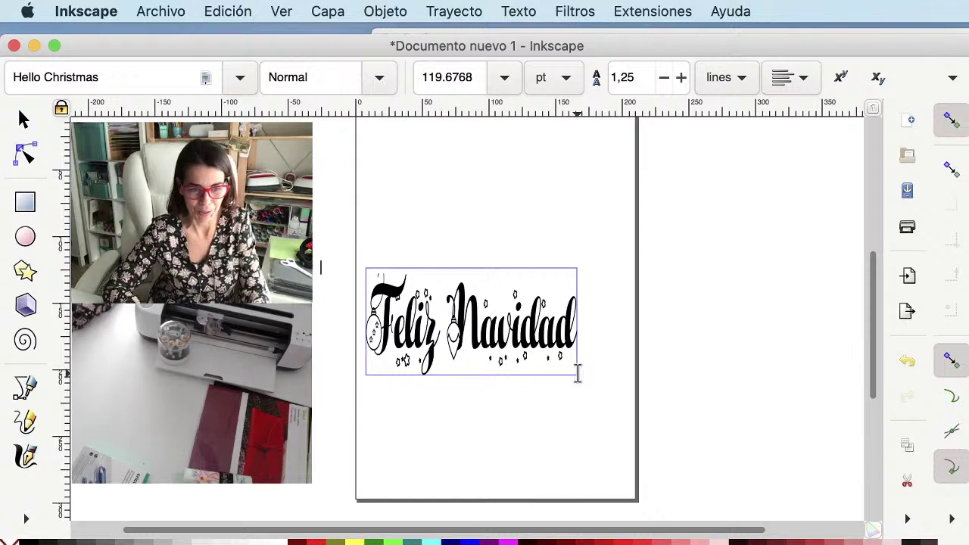
{"action": "left_click", "coordinate": [555, 416]}
{"action": "left_click", "coordinate": [558, 345]}
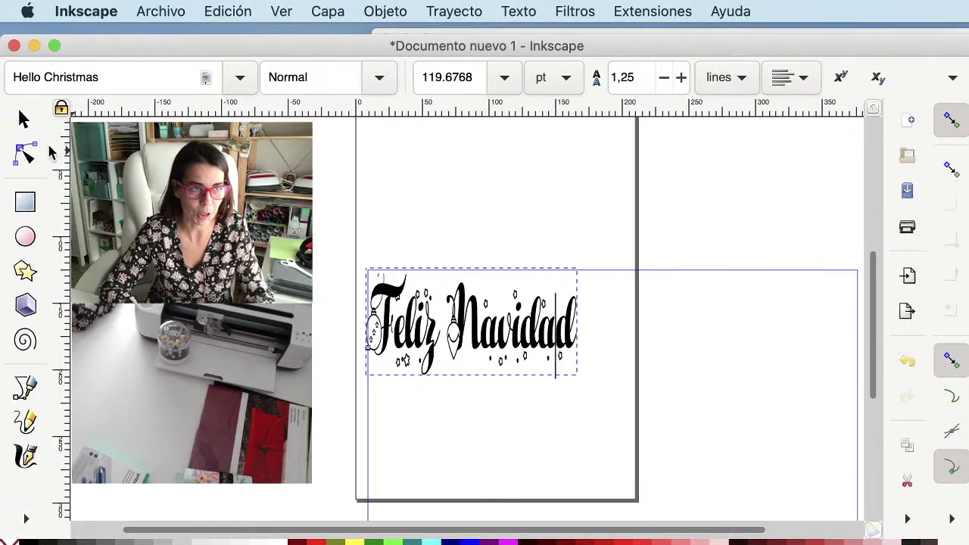
{"action": "left_click", "coordinate": [24, 121]}
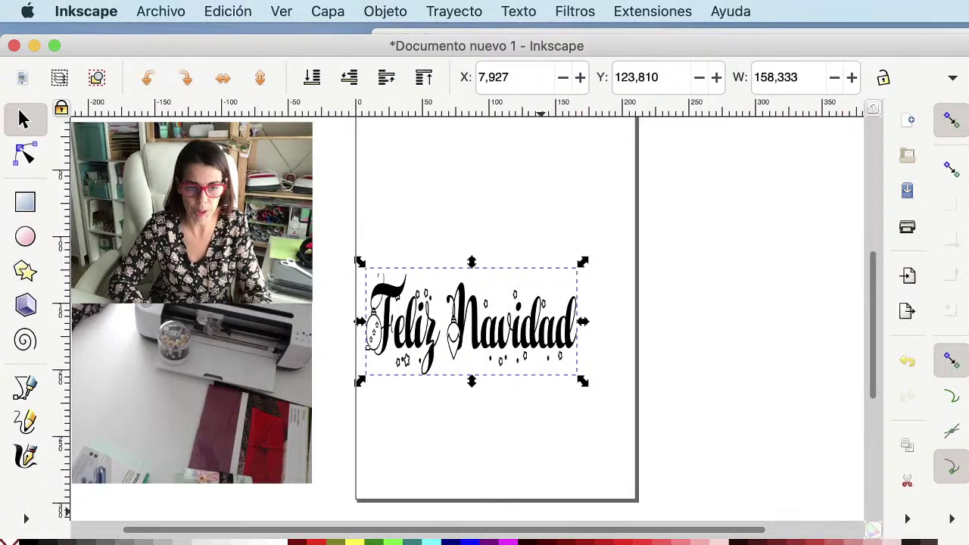
{"action": "key", "text": "super+Tab"}
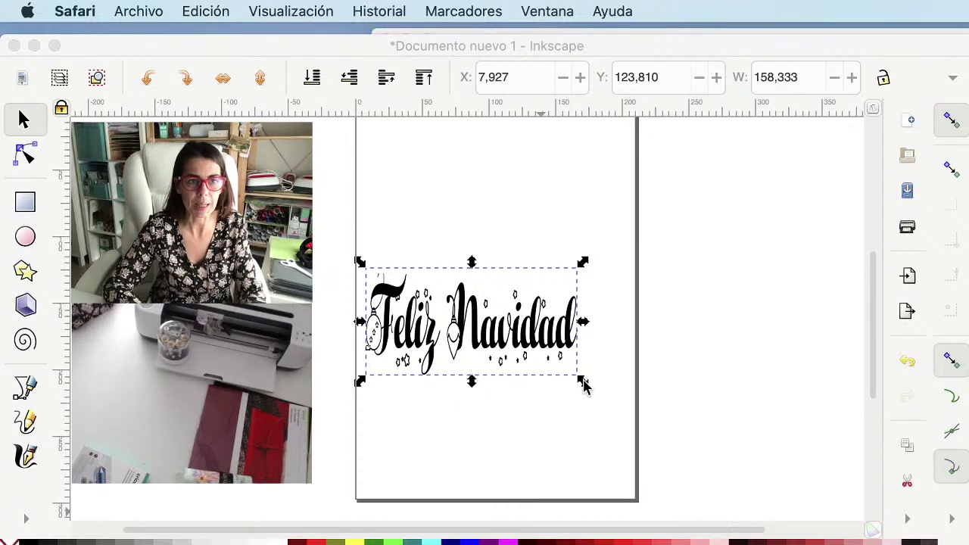
{"action": "left_click", "coordinate": [583, 384]}
{"action": "left_click", "coordinate": [489, 342]}
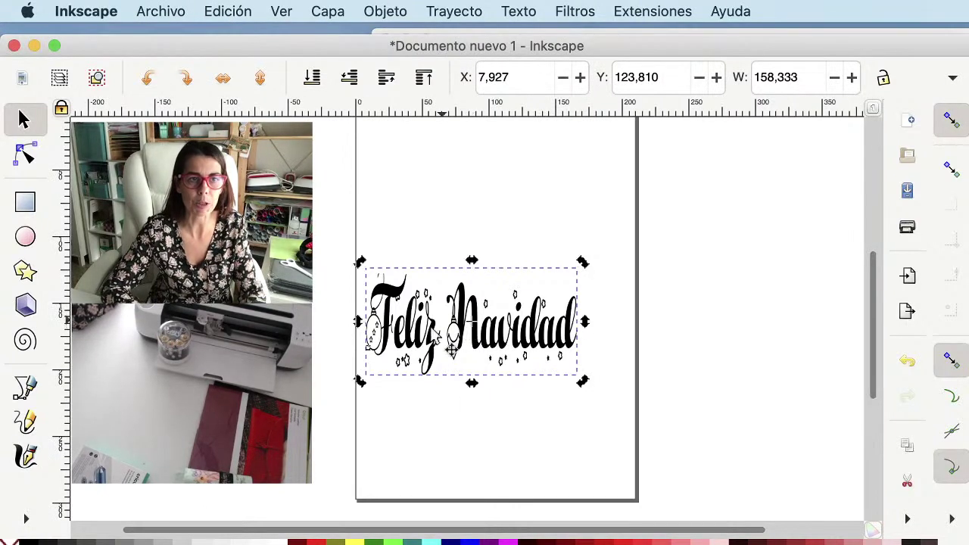
{"action": "left_click", "coordinate": [486, 317]}
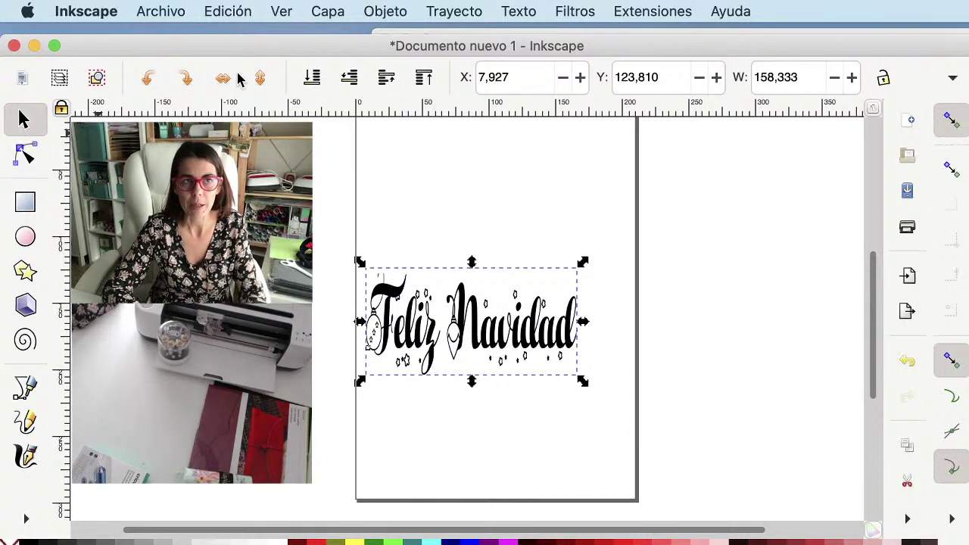
{"action": "left_click", "coordinate": [449, 16]}
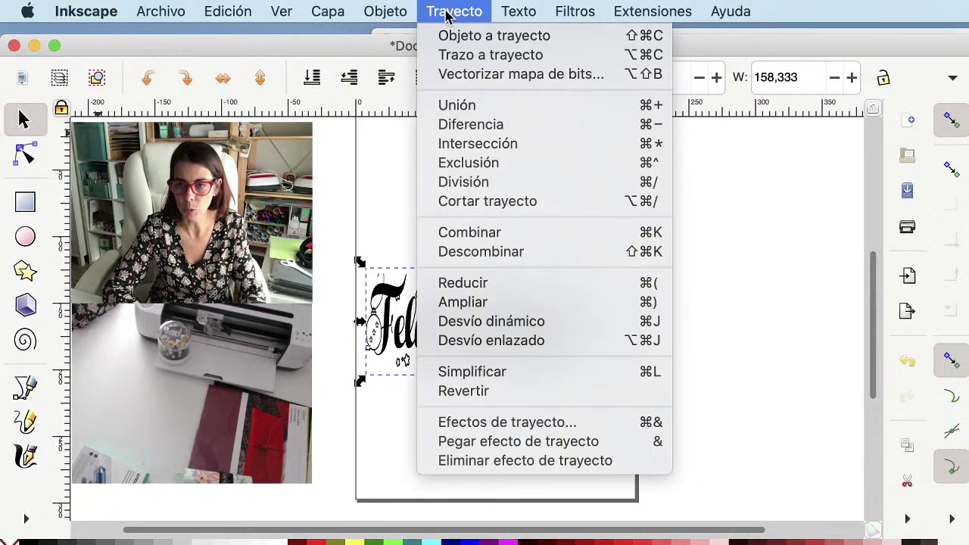
{"action": "left_click", "coordinate": [456, 106]}
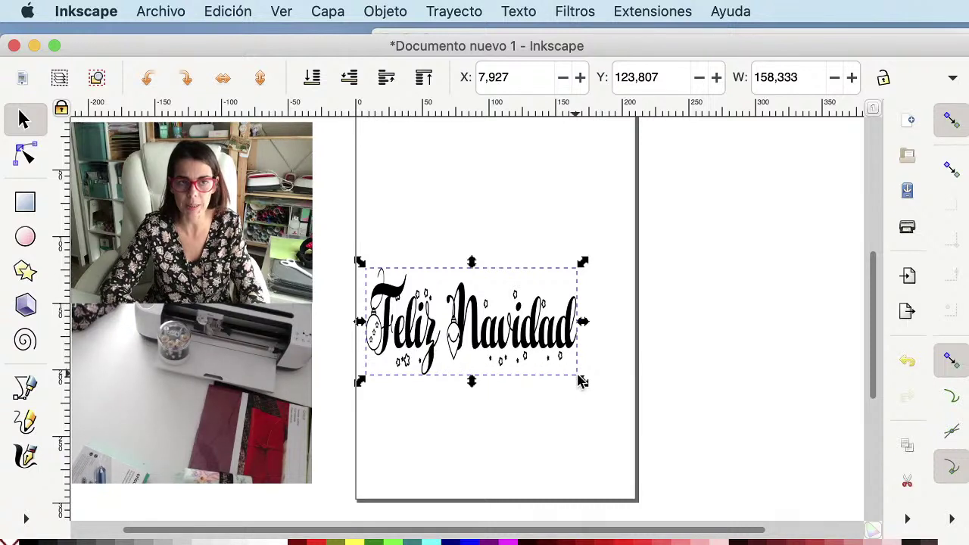
- Move the merged "Feliz Navidad" lettering to about X 27.6, Y 101.9 on the page and leave it selected
{"action": "left_click_drag", "start_coordinate": [537, 343], "coordinate": [564, 314]}
{"action": "left_click", "coordinate": [532, 409]}
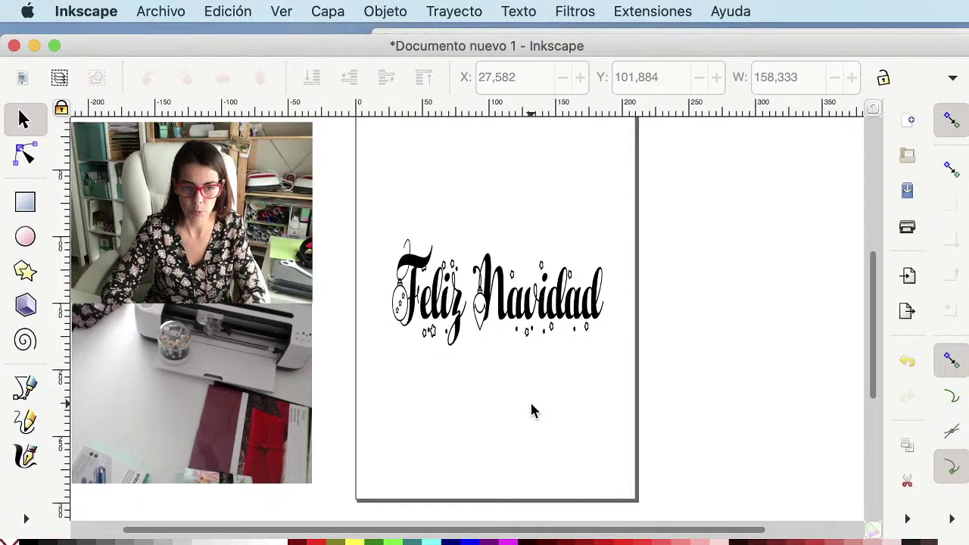
{"action": "left_click", "coordinate": [510, 326]}
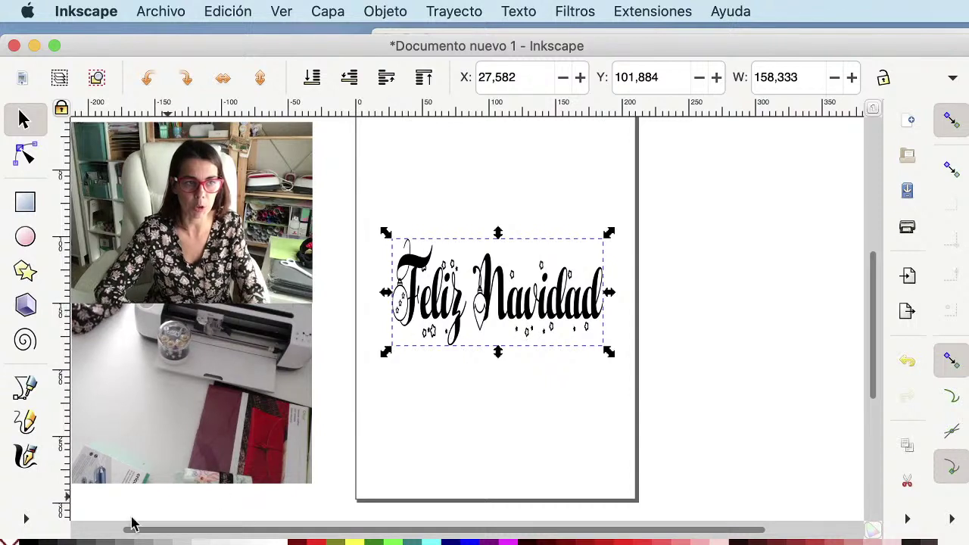
{"action": "left_click", "coordinate": [26, 519]}
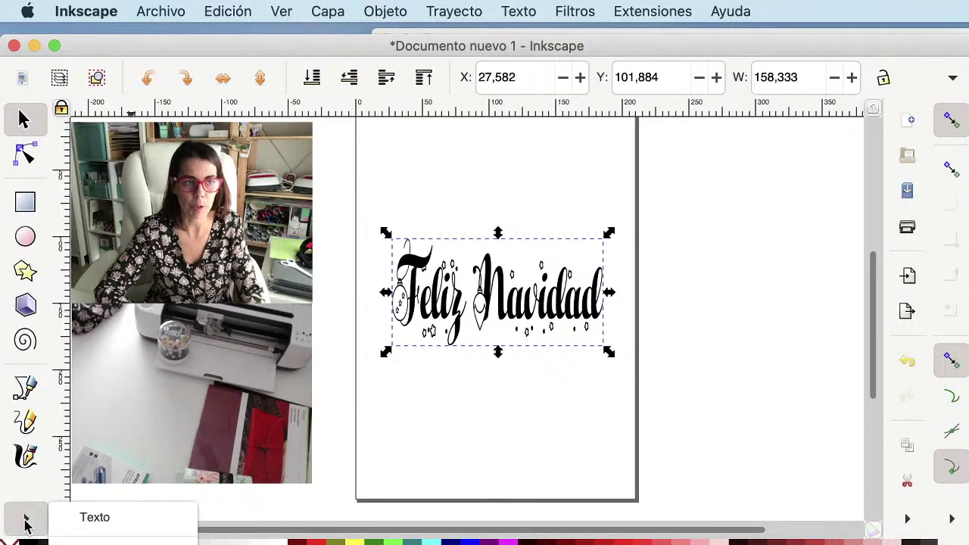
{"action": "left_click", "coordinate": [119, 517]}
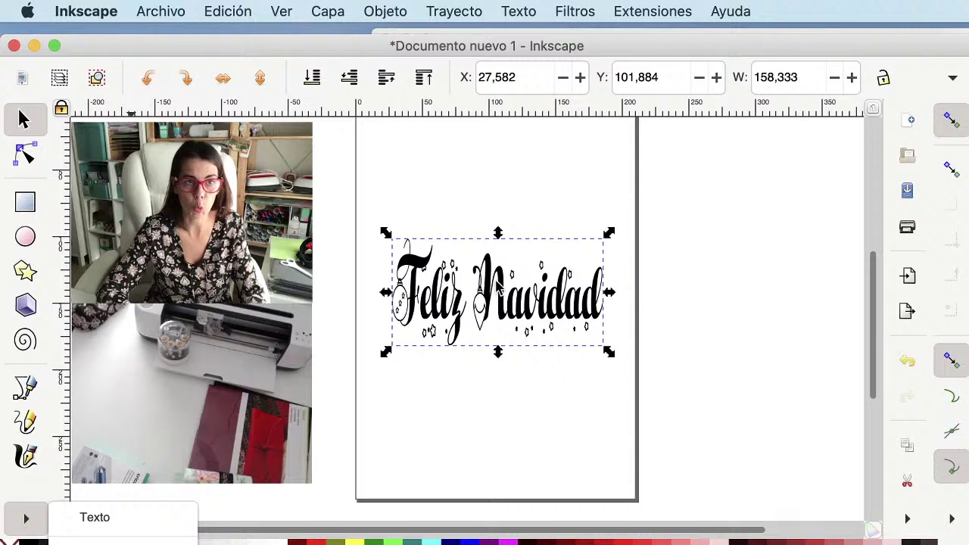
- Look through the AxiDraw Utilities extension commands, shifting the document window aside to make room for the list
{"action": "left_click", "coordinate": [633, 15]}
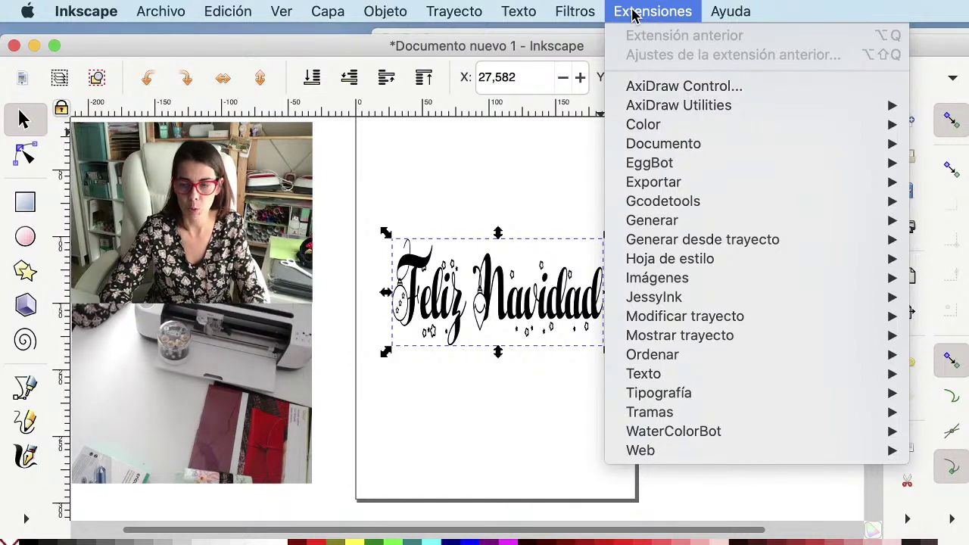
{"action": "mouse_move", "coordinate": [634, 110]}
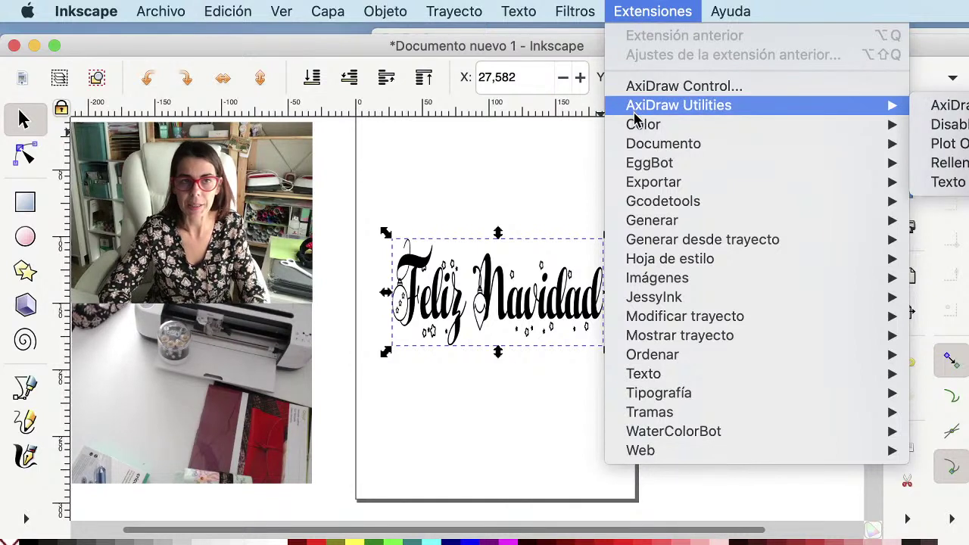
{"action": "left_click", "coordinate": [562, 48]}
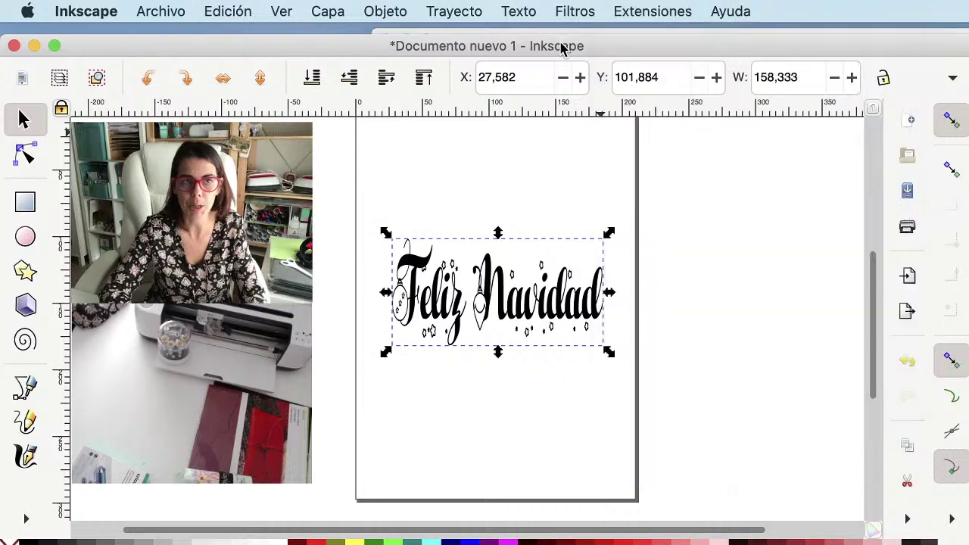
{"action": "left_click_drag", "start_coordinate": [562, 47], "coordinate": [475, 43]}
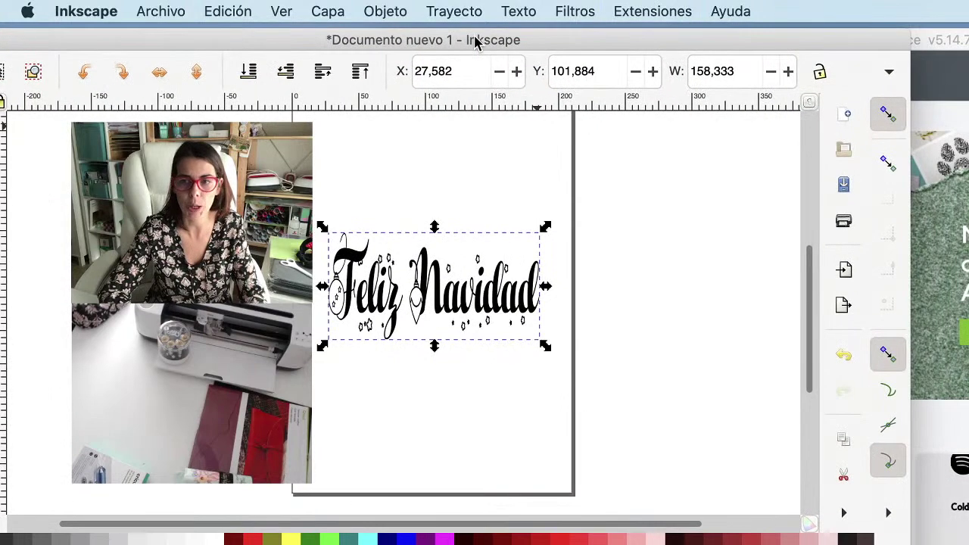
{"action": "left_click", "coordinate": [639, 12]}
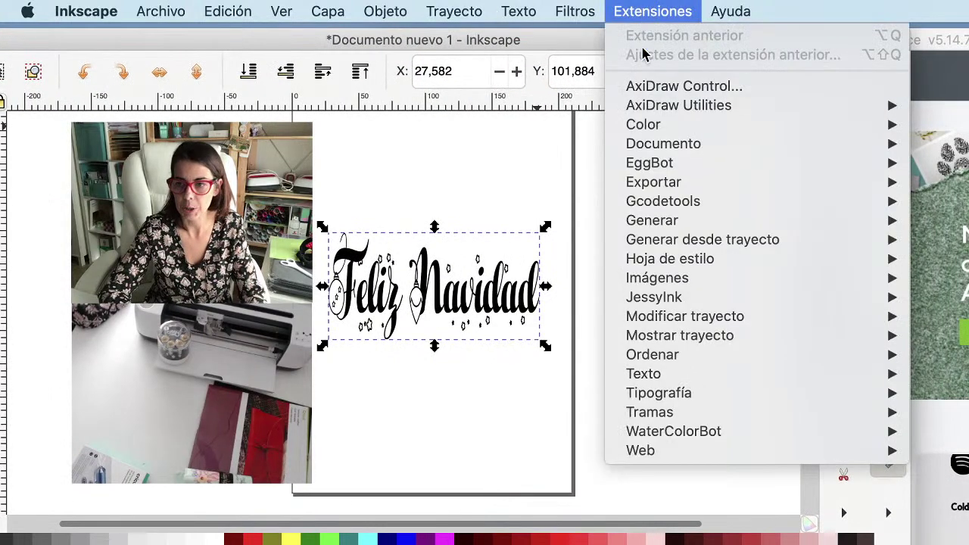
{"action": "mouse_move", "coordinate": [647, 126]}
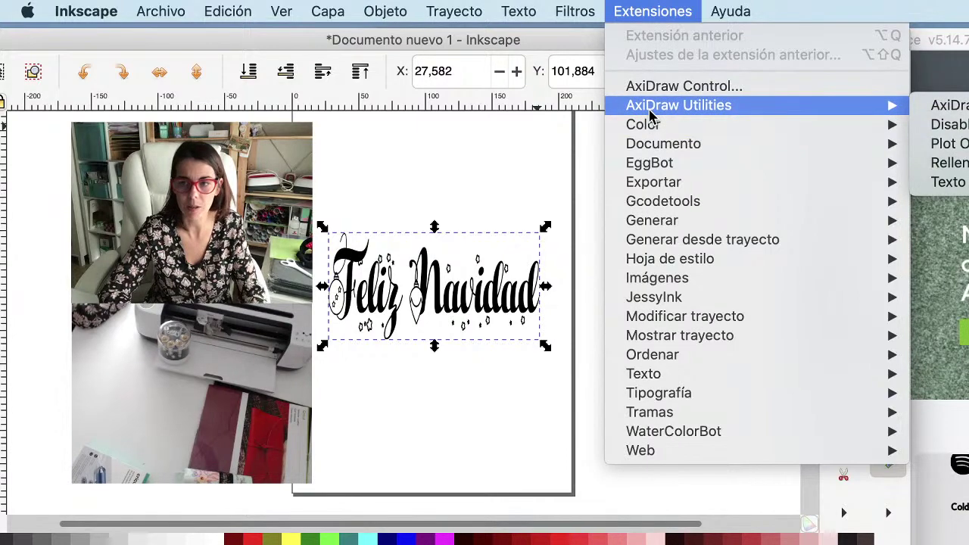
{"action": "left_click", "coordinate": [543, 44]}
{"action": "left_click_drag", "start_coordinate": [545, 43], "coordinate": [280, 47]}
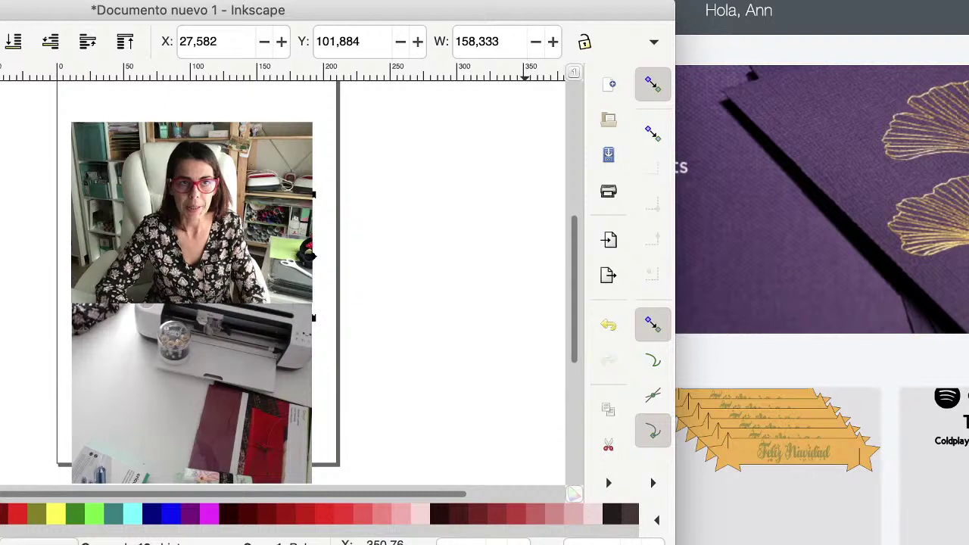
- Open the AxiDraw Naming utility and move the document window back so that its dialog is uncovered
{"action": "left_click", "coordinate": [629, 0]}
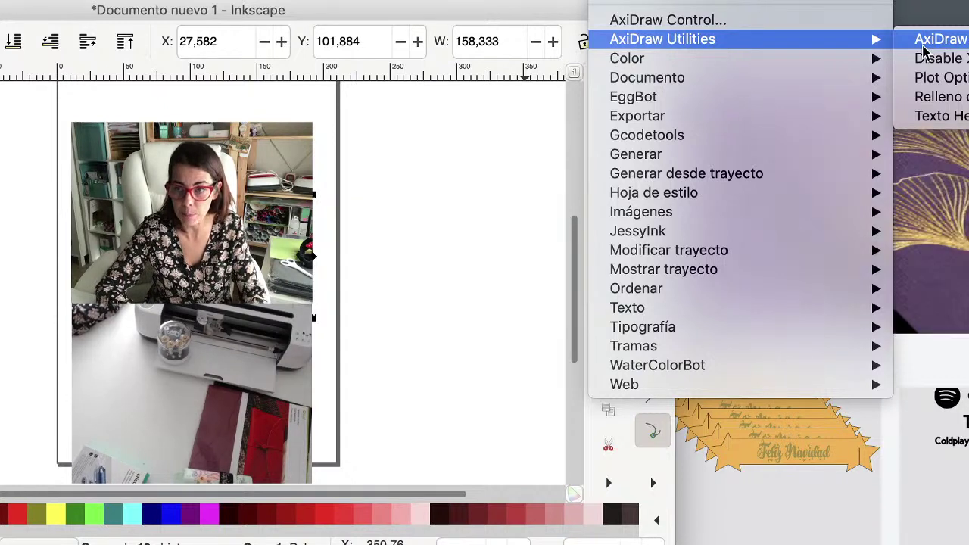
{"action": "left_click", "coordinate": [924, 42]}
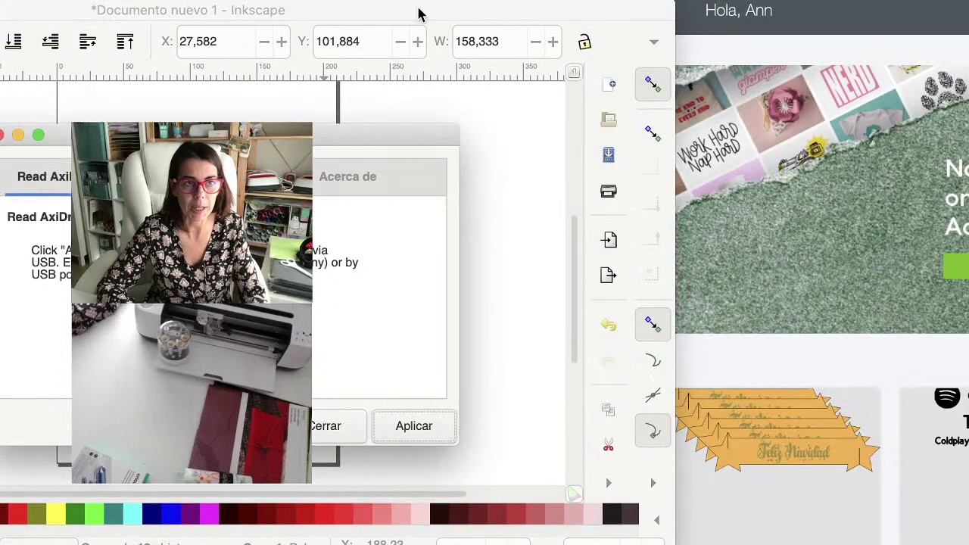
{"action": "left_click_drag", "start_coordinate": [417, 13], "coordinate": [968, 33]}
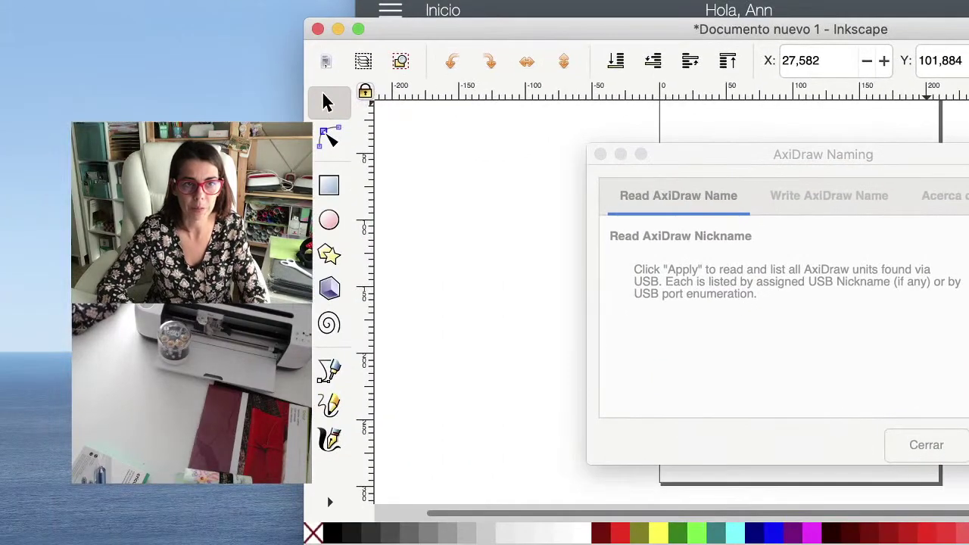
- Close the AxiDraw Naming dialog and try to run the "Disable X…" AxiDraw utility on the selected lettering
{"action": "left_click", "coordinate": [861, 169]}
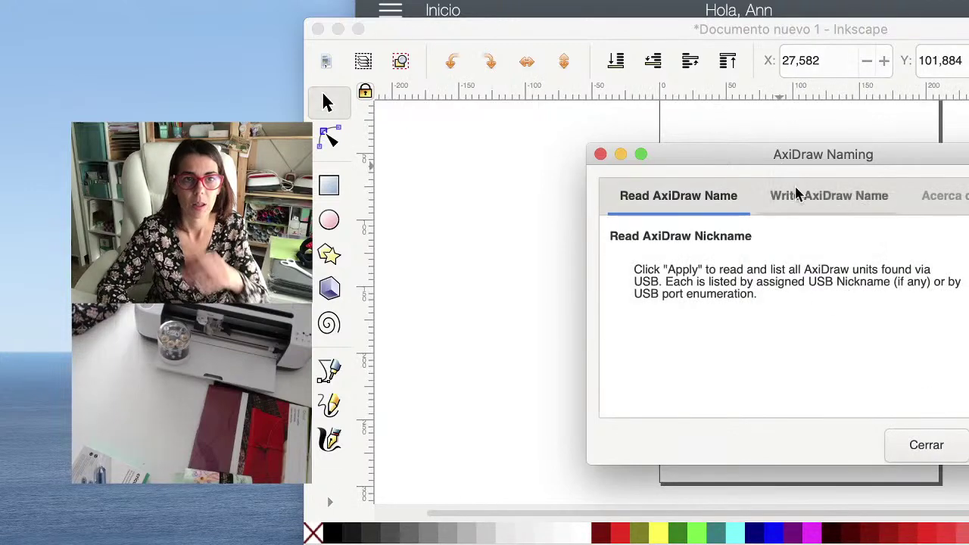
{"action": "left_click", "coordinate": [943, 454]}
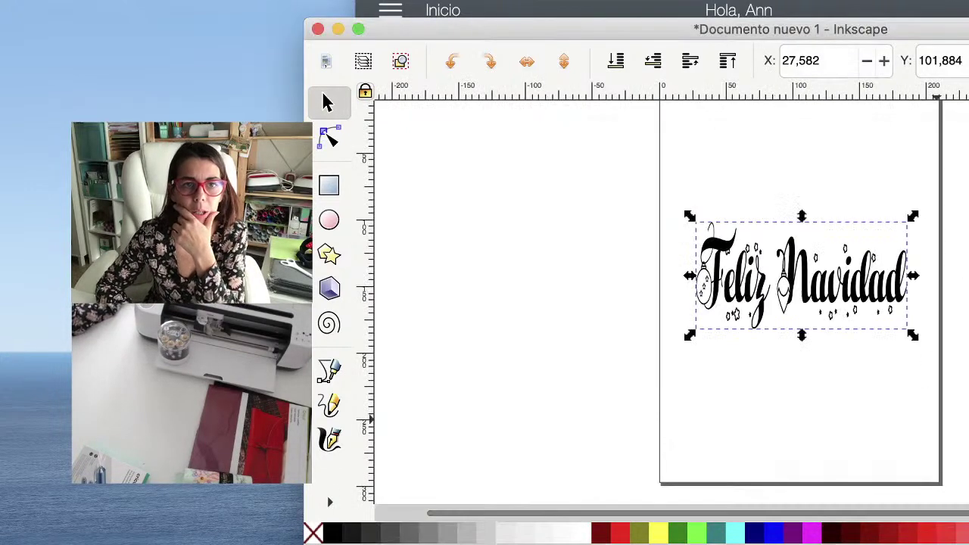
{"action": "left_click", "coordinate": [621, 2]}
{"action": "mouse_move", "coordinate": [640, 49]}
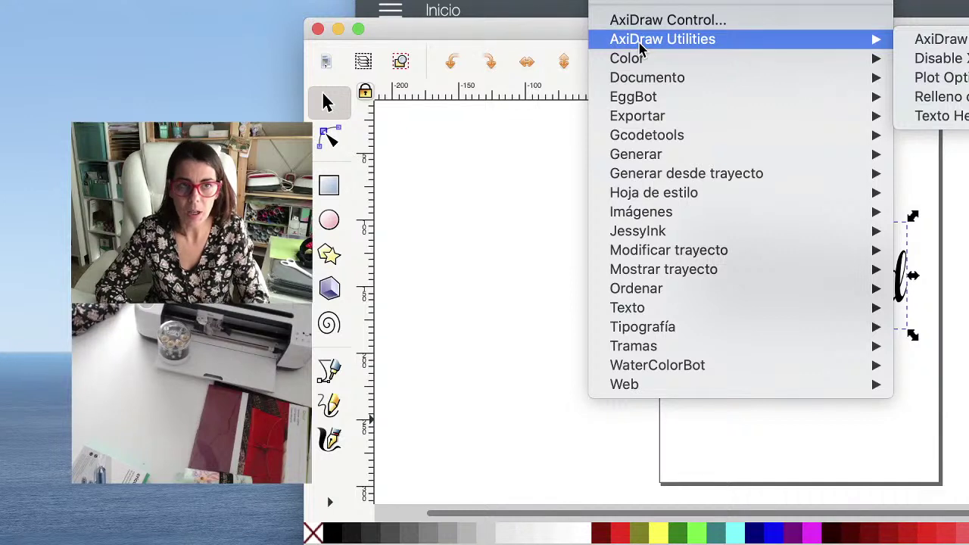
{"action": "left_click", "coordinate": [938, 64]}
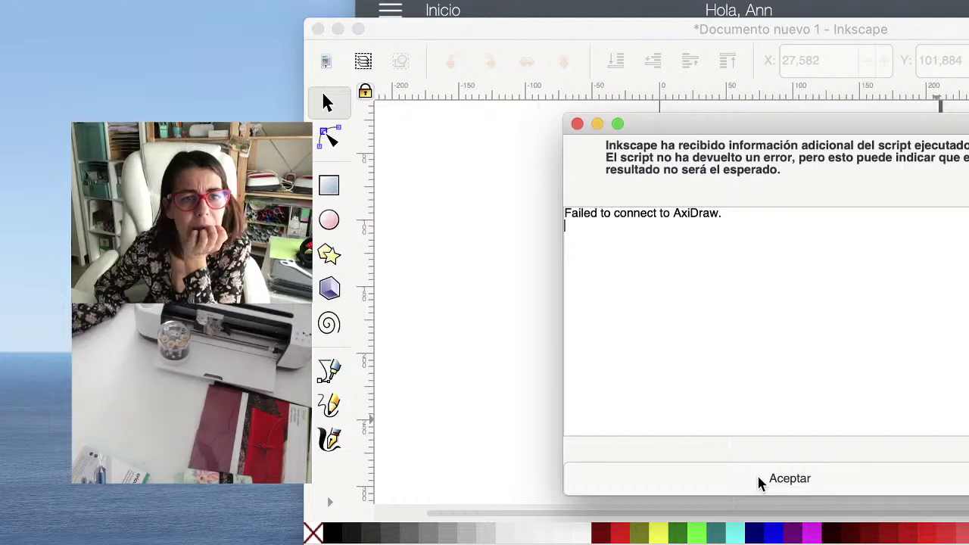
{"action": "left_click", "coordinate": [760, 478]}
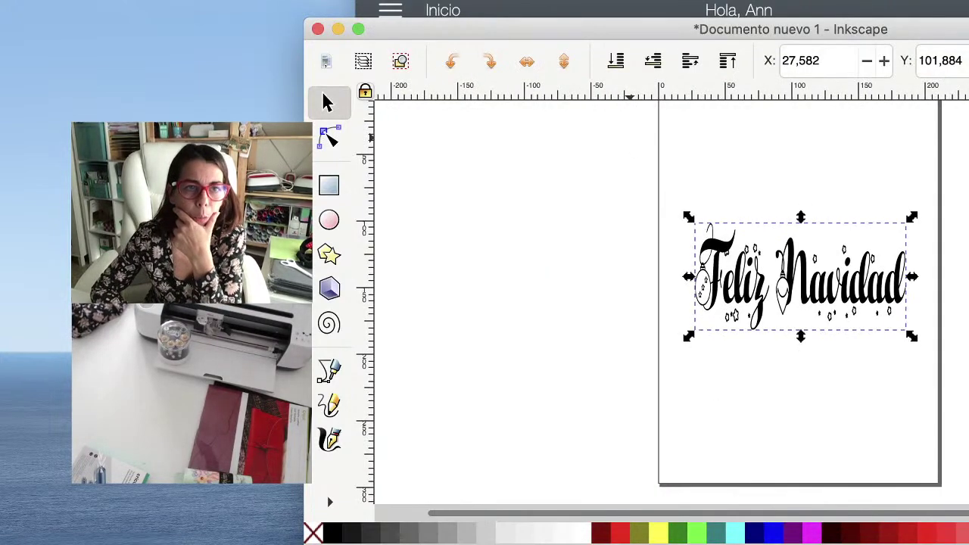
- Try the "Disable X…" AxiDraw utility two more times, dismissing the script message after each attempt
{"action": "left_click", "coordinate": [628, 1]}
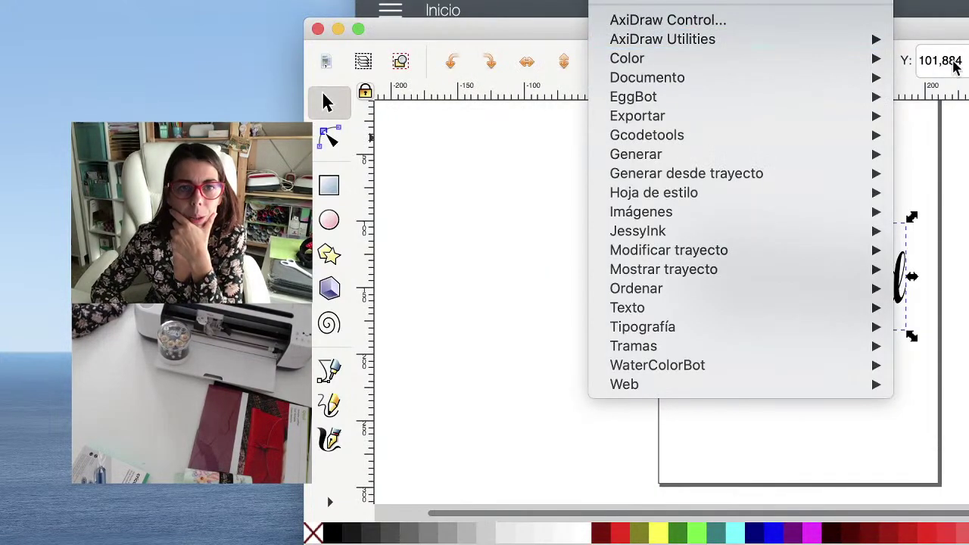
{"action": "mouse_move", "coordinate": [829, 46]}
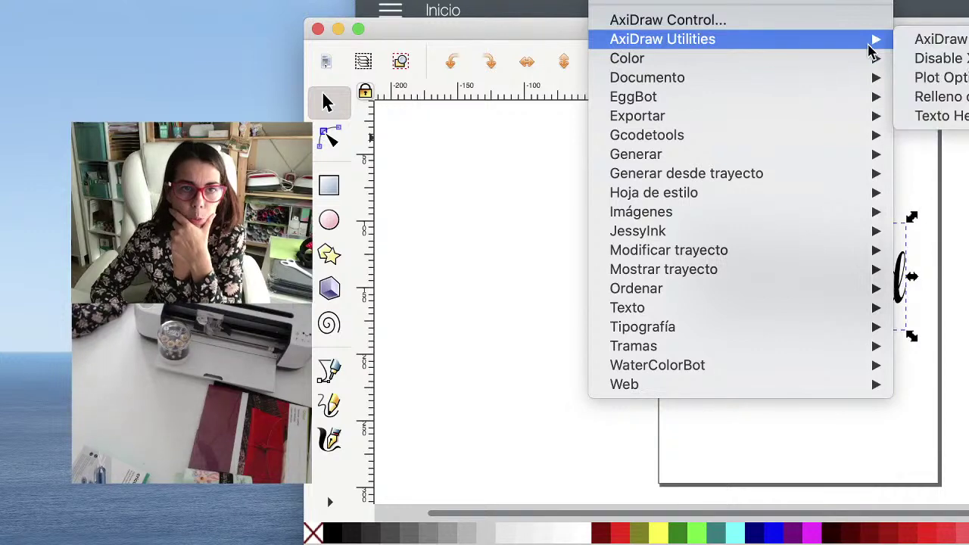
{"action": "left_click", "coordinate": [936, 59]}
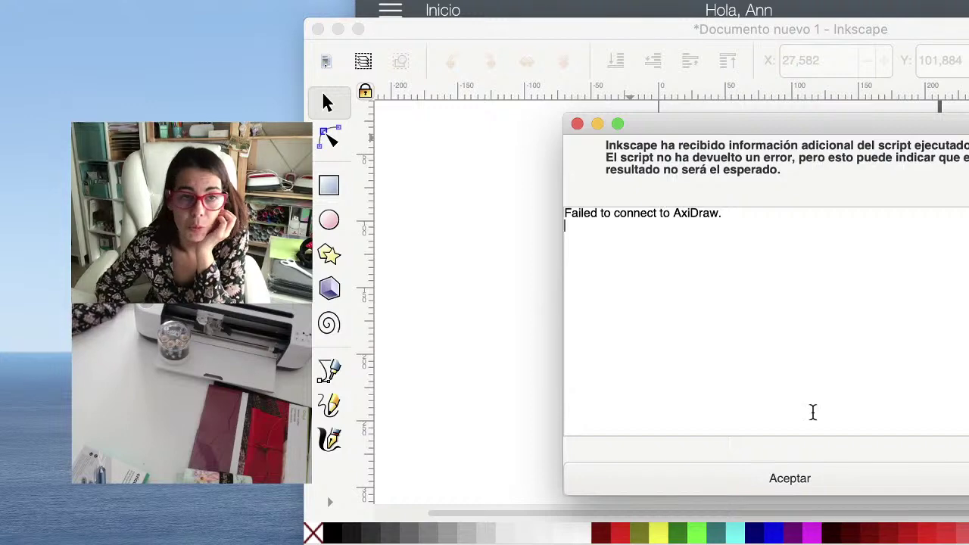
{"action": "left_click", "coordinate": [776, 479]}
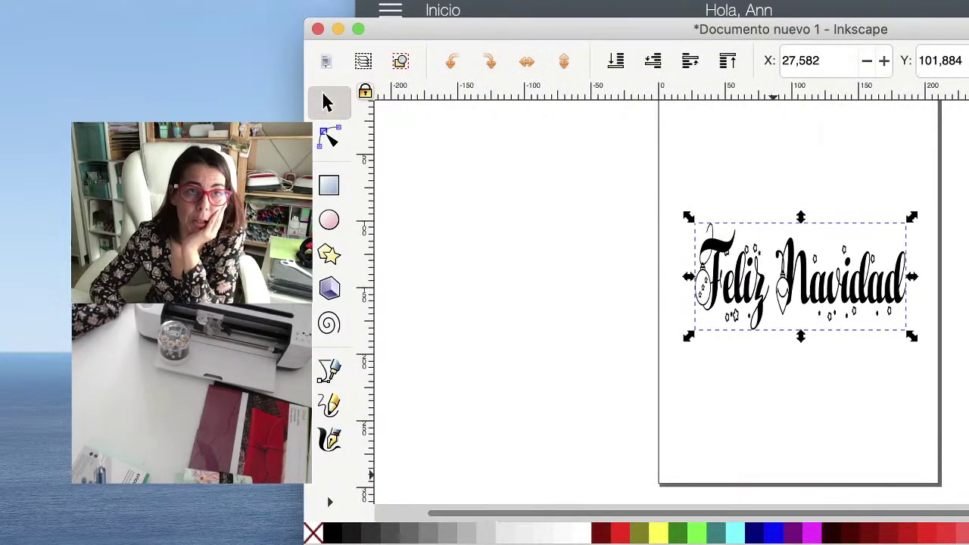
{"action": "left_click", "coordinate": [629, 2]}
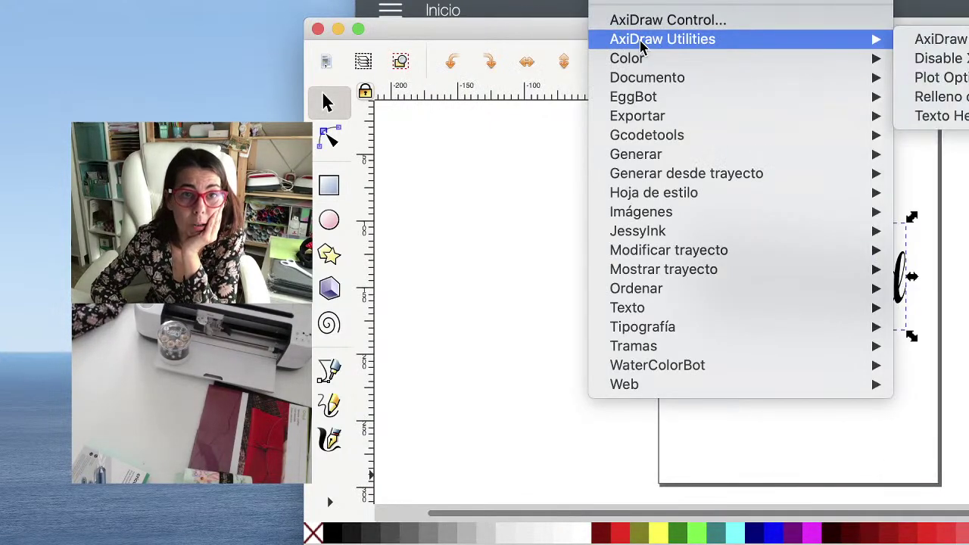
{"action": "left_click", "coordinate": [935, 58]}
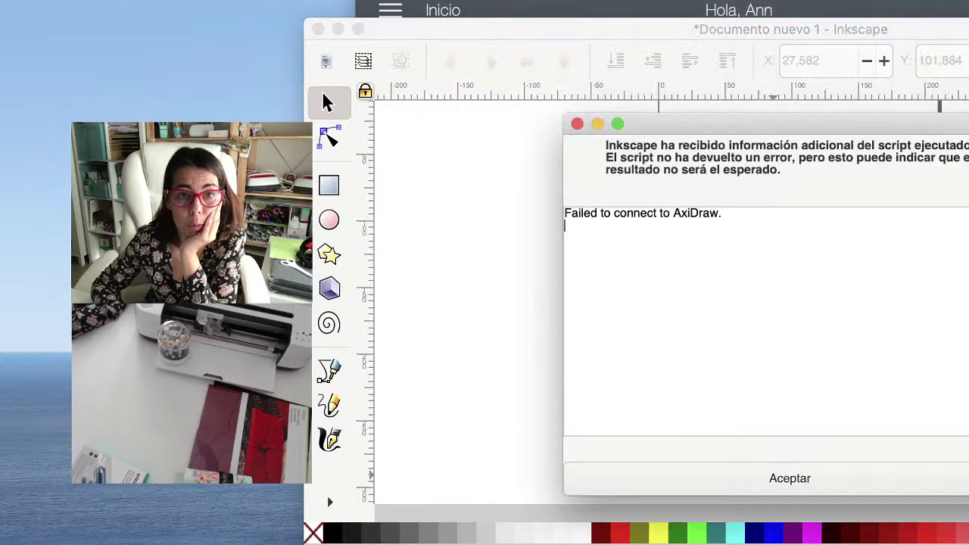
{"action": "left_click", "coordinate": [843, 478]}
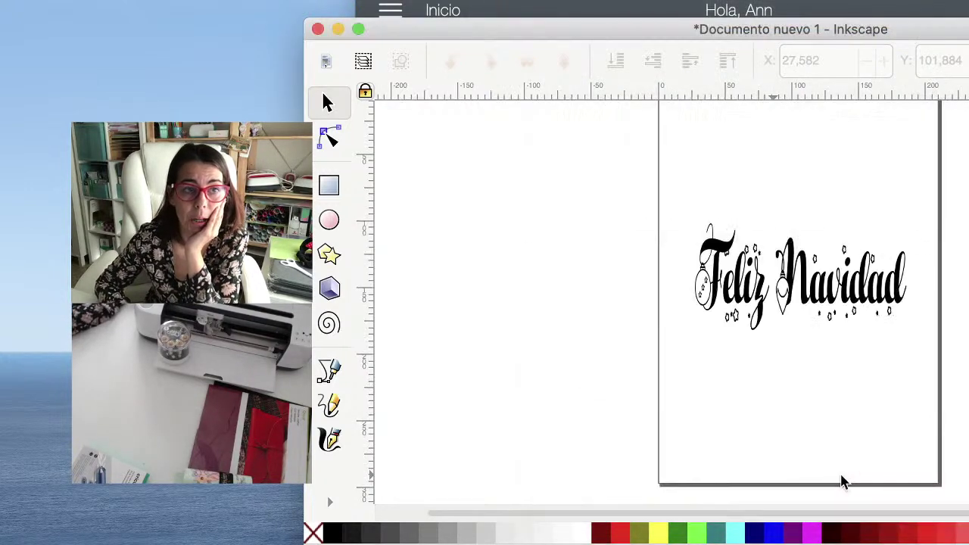
- Close the current document without saving and write "Feliz Navidad" in a text frame across the page of a blank document
{"action": "left_click", "coordinate": [318, 31]}
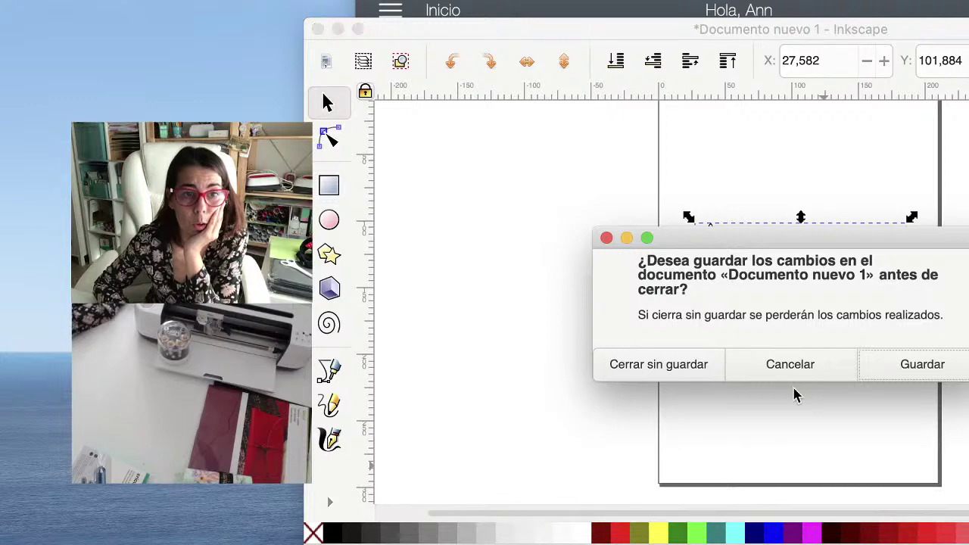
{"action": "left_click", "coordinate": [659, 366]}
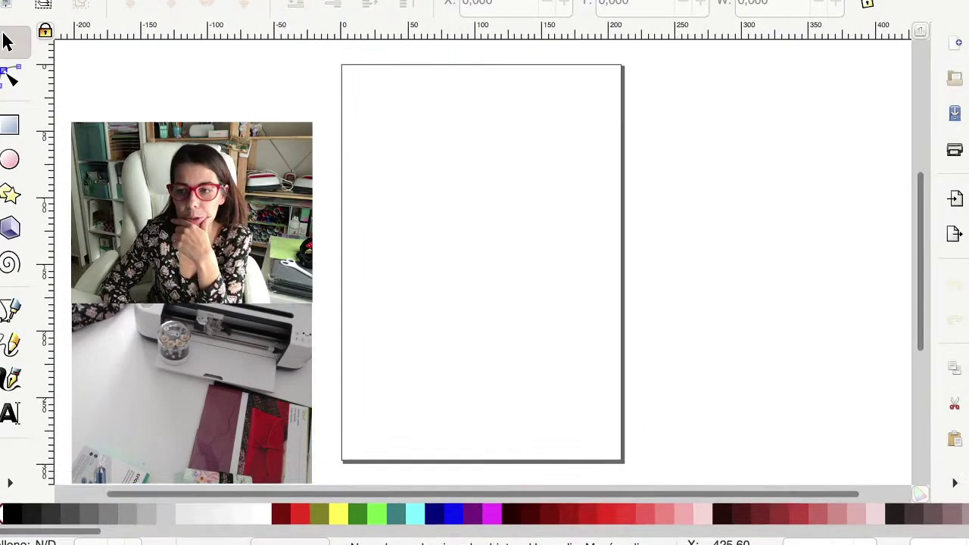
{"action": "left_click", "coordinate": [9, 413]}
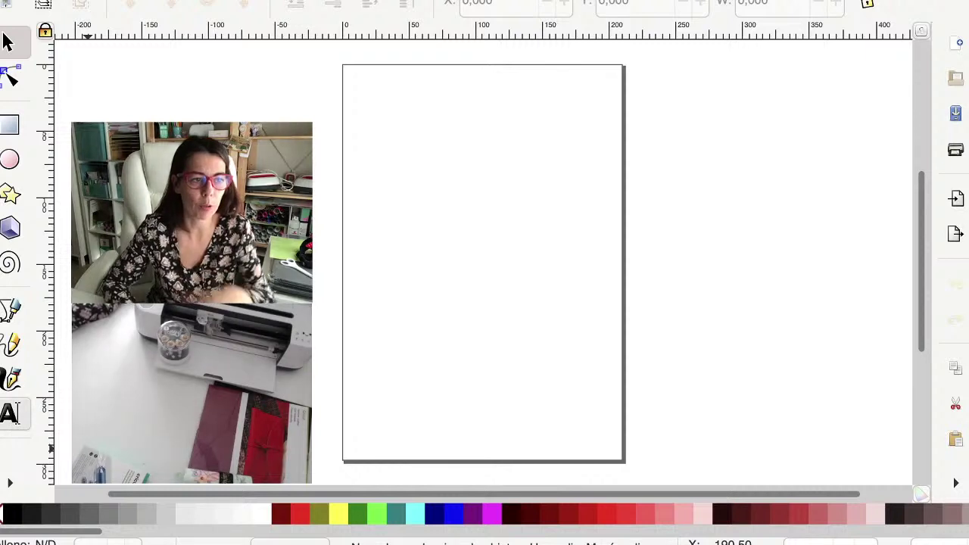
{"action": "left_click_drag", "start_coordinate": [363, 207], "coordinate": [583, 291]}
{"action": "type", "text": "Fek"}
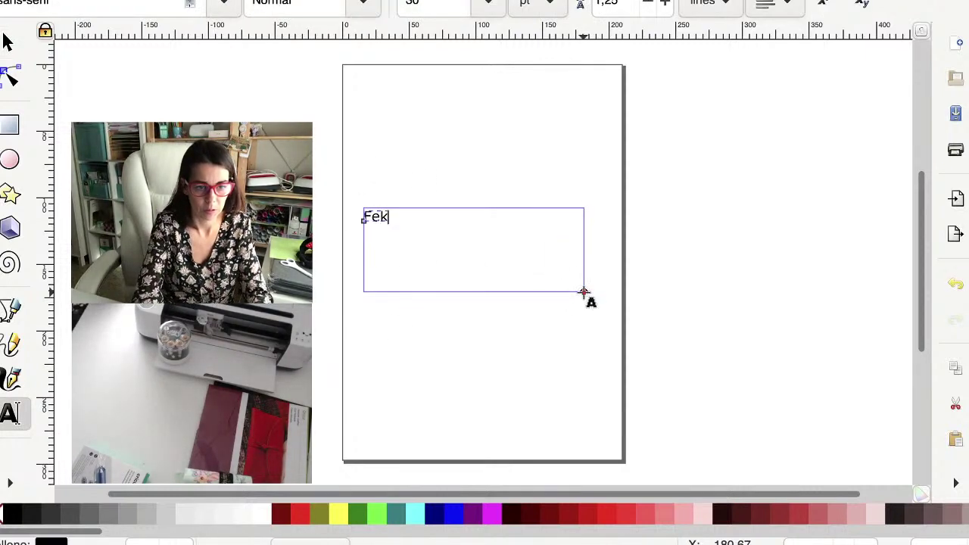
{"action": "type", "text": "i"}
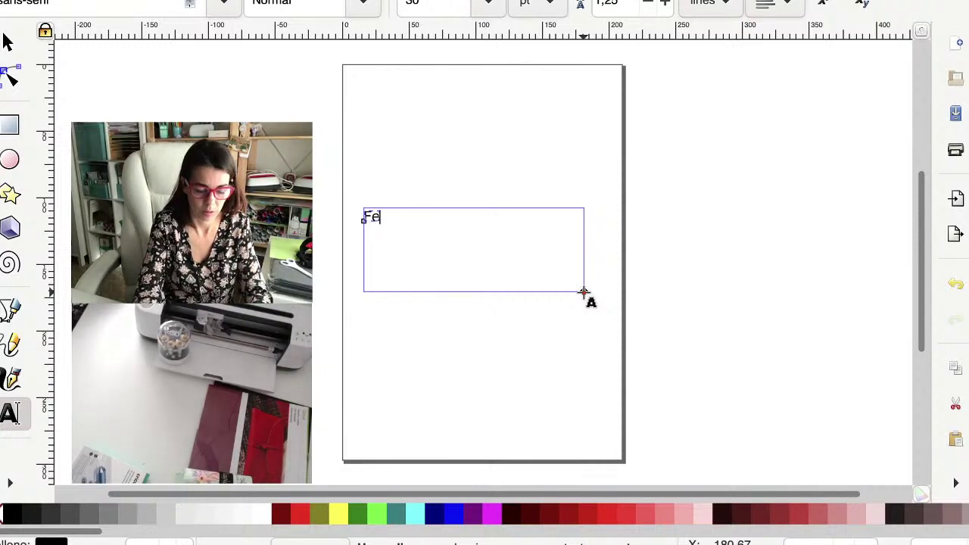
{"action": "type", "text": "iz Navidad"}
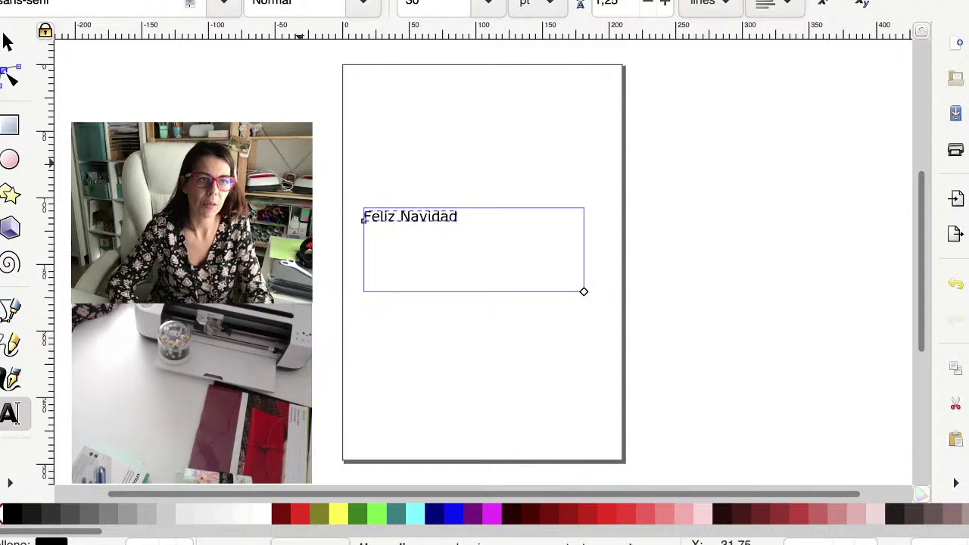
- Set the font of the "Feliz Navidad" text to Hello Christmas
{"action": "triple_click", "coordinate": [54, 3]}
{"action": "type", "text": "Hell"}
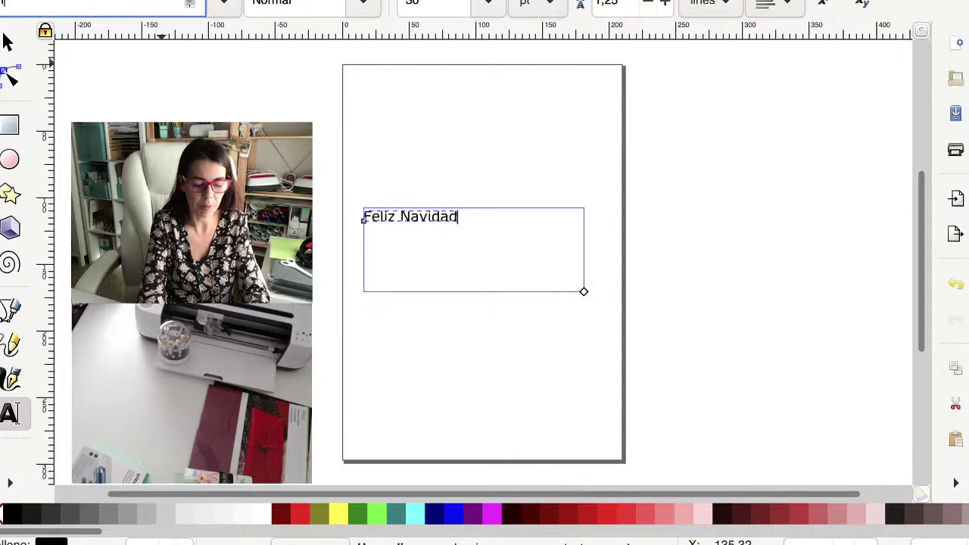
{"action": "type", "text": "o"}
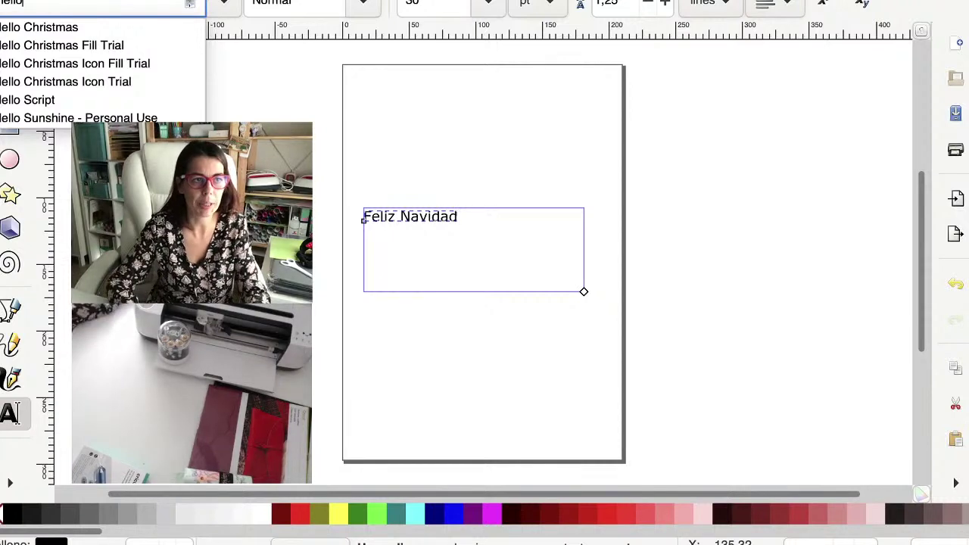
{"action": "left_click", "coordinate": [53, 27]}
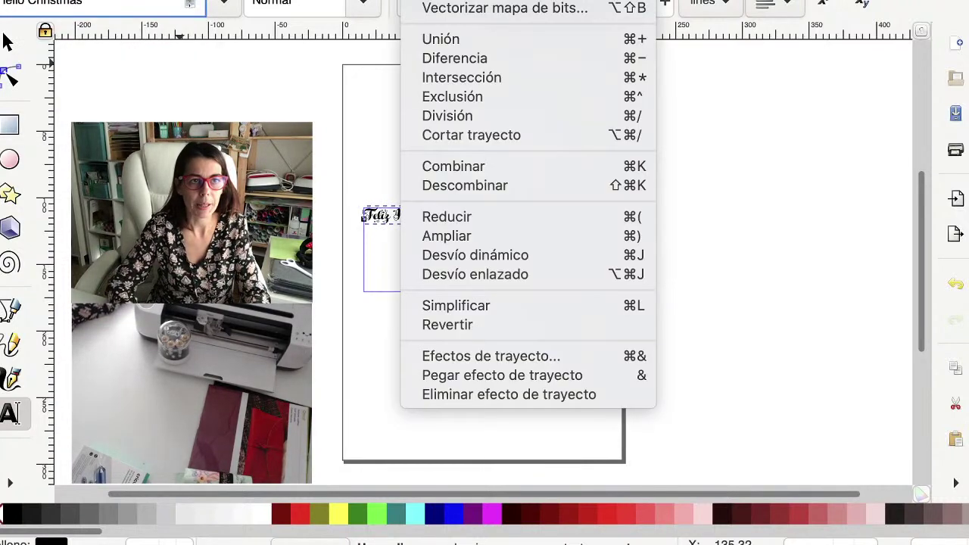
- Merge the "Feliz Navidad" lettering with the Union path operation and enlarge it to about 180 mm wide
{"action": "left_click", "coordinate": [455, 37]}
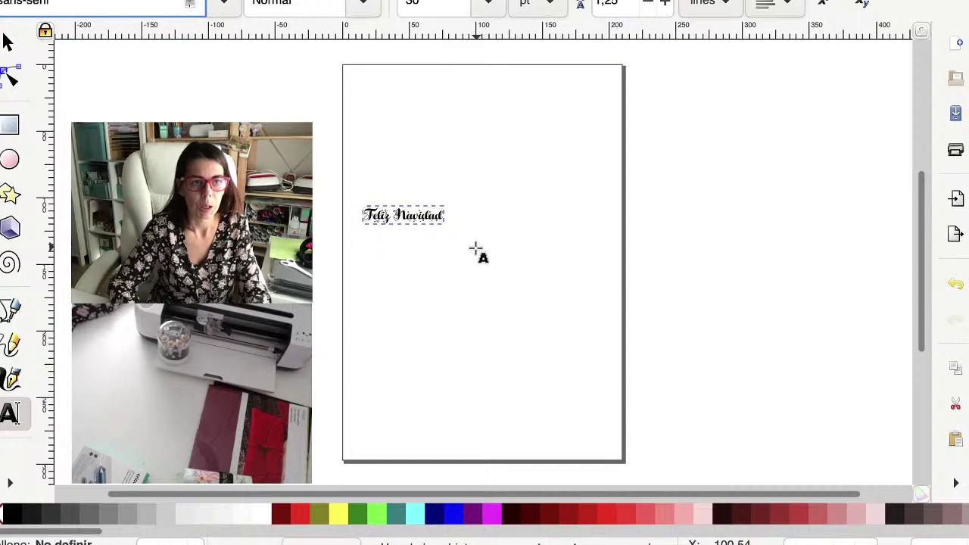
{"action": "left_click", "coordinate": [9, 43]}
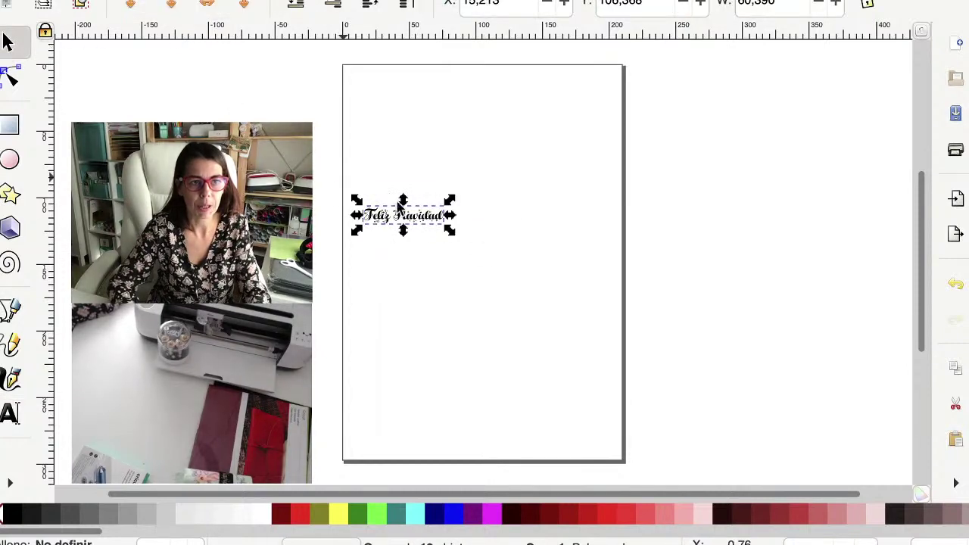
{"action": "left_click_drag", "start_coordinate": [452, 233], "coordinate": [610, 298]}
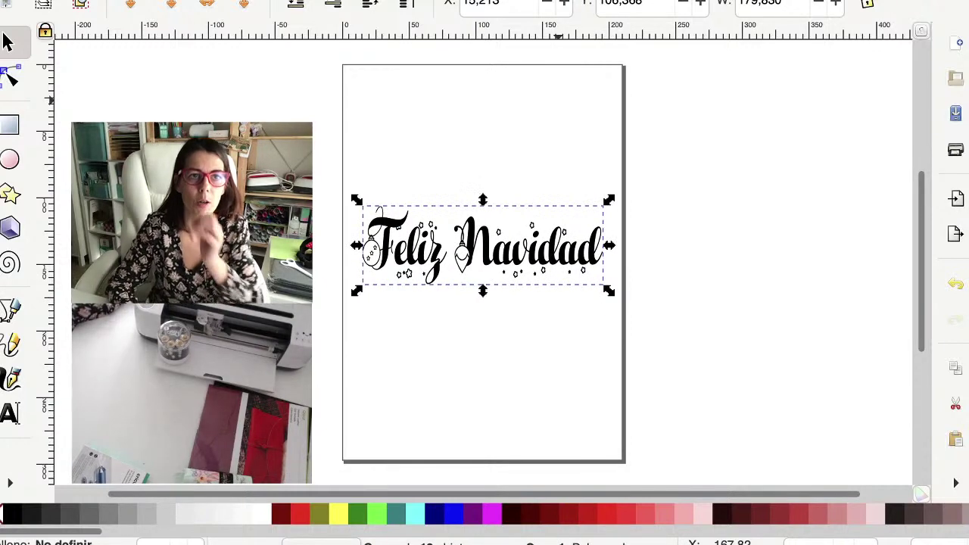
- Try to run the "Disable X…" AxiDraw utility on the enlarged lettering and dismiss its script message
{"action": "left_click", "coordinate": [598, 2]}
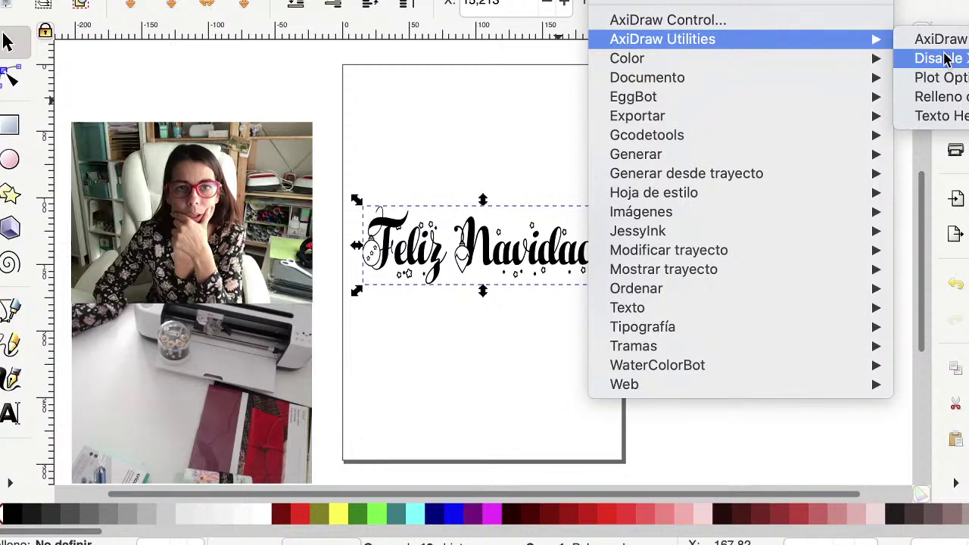
{"action": "left_click", "coordinate": [946, 59]}
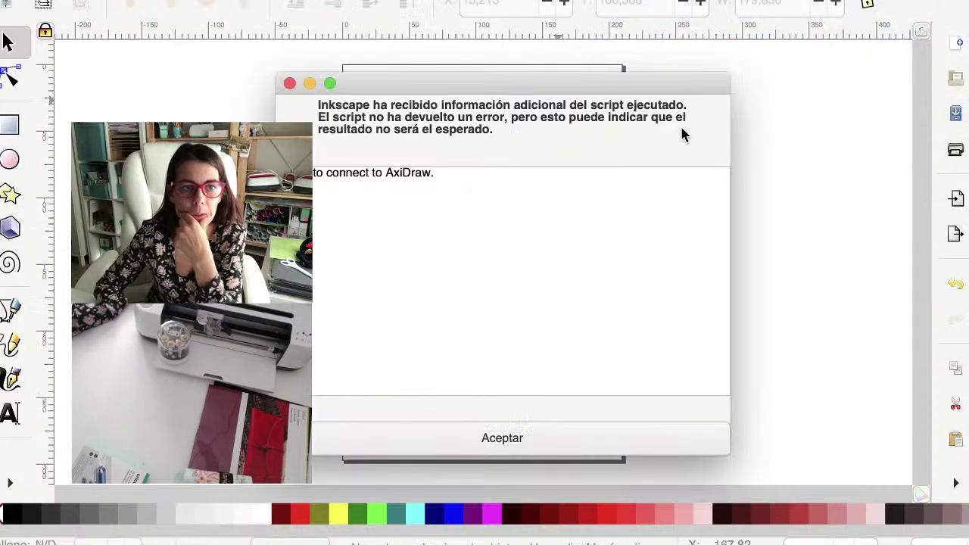
{"action": "left_click", "coordinate": [555, 449]}
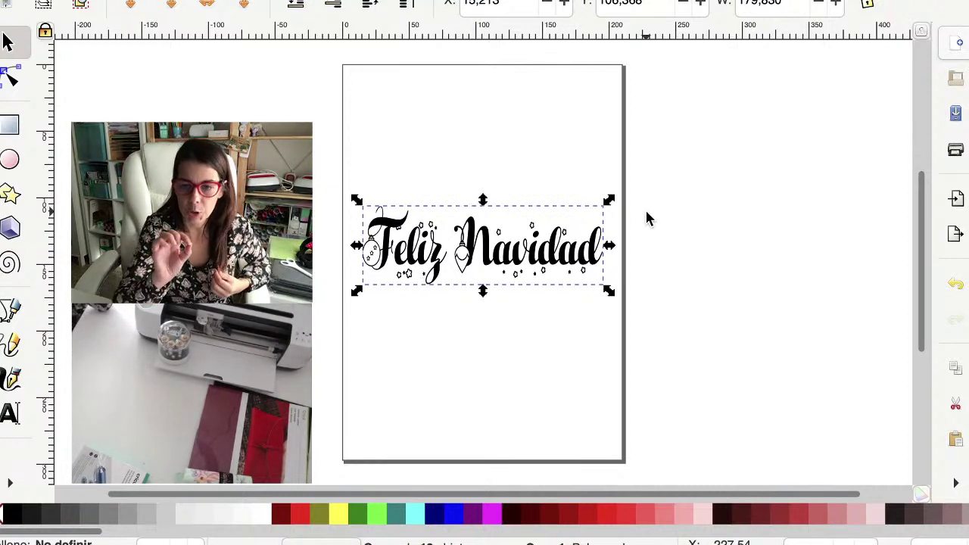
- Show the fill and stroke settings of the "Feliz Navidad" lettering and fill it with white
{"action": "scroll", "coordinate": [645, 244], "scroll_direction": "up", "scroll_amount": 1}
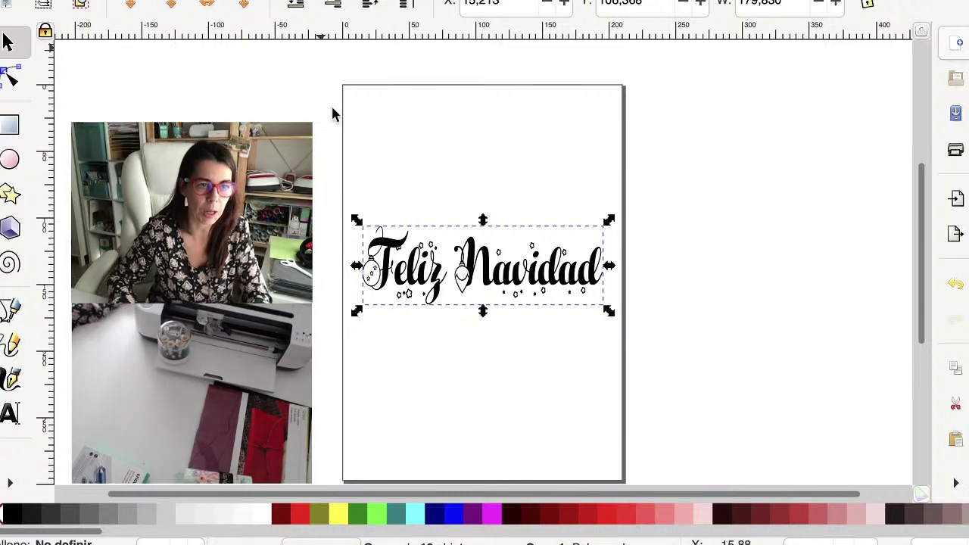
{"action": "left_click", "coordinate": [496, 276]}
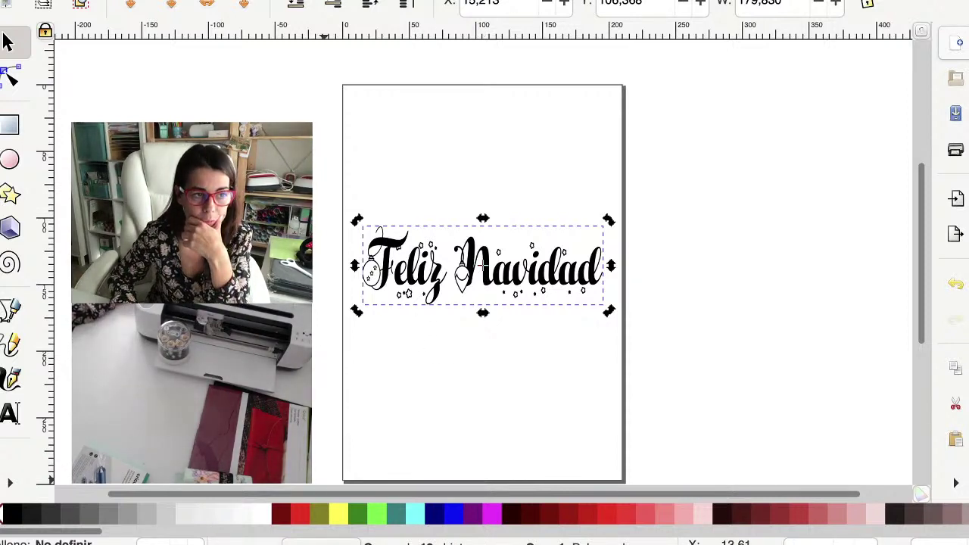
{"action": "key", "text": "super+shift+f"}
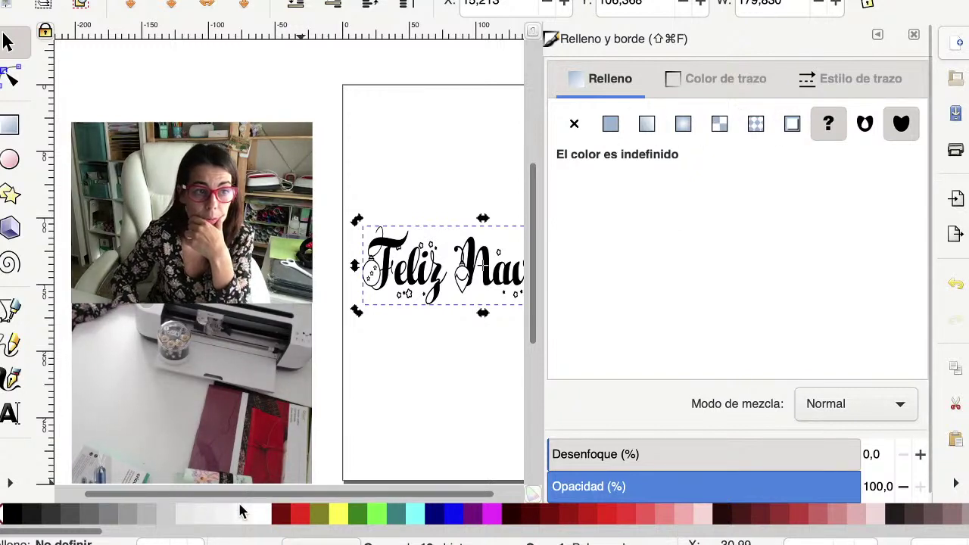
{"action": "left_click", "coordinate": [267, 520]}
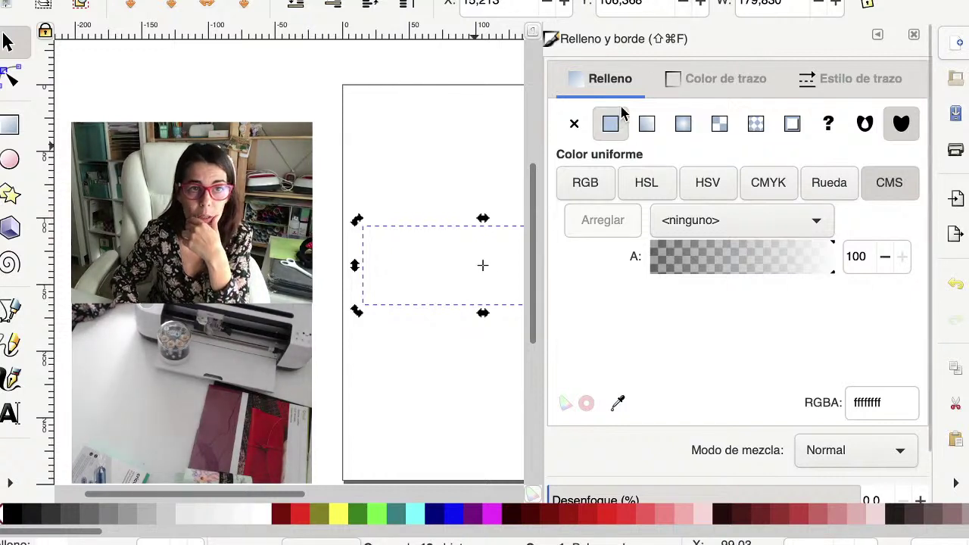
- Look through the stroke and fill settings of the "Feliz Navidad" lettering and recolour its fill light red (ff5555)
{"action": "left_click", "coordinate": [837, 80]}
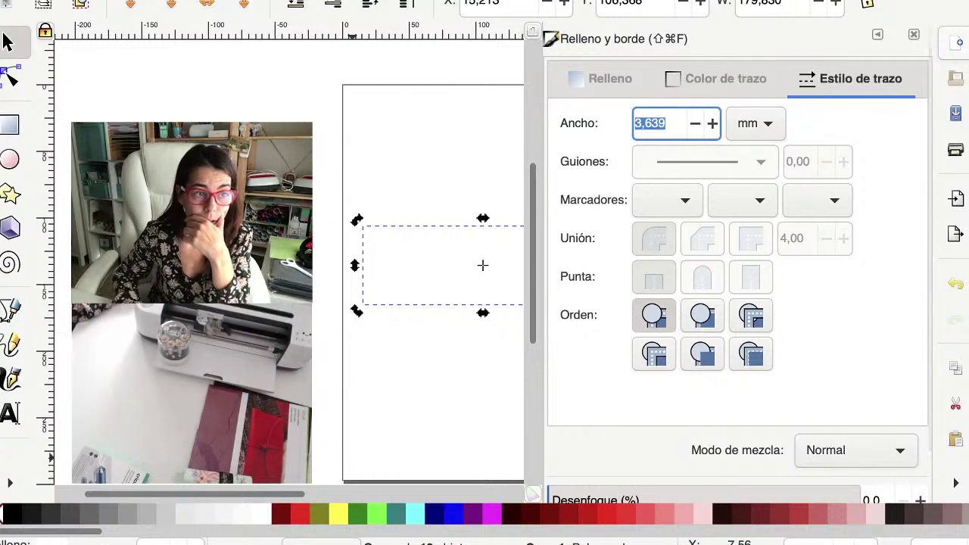
{"action": "left_click", "coordinate": [604, 78]}
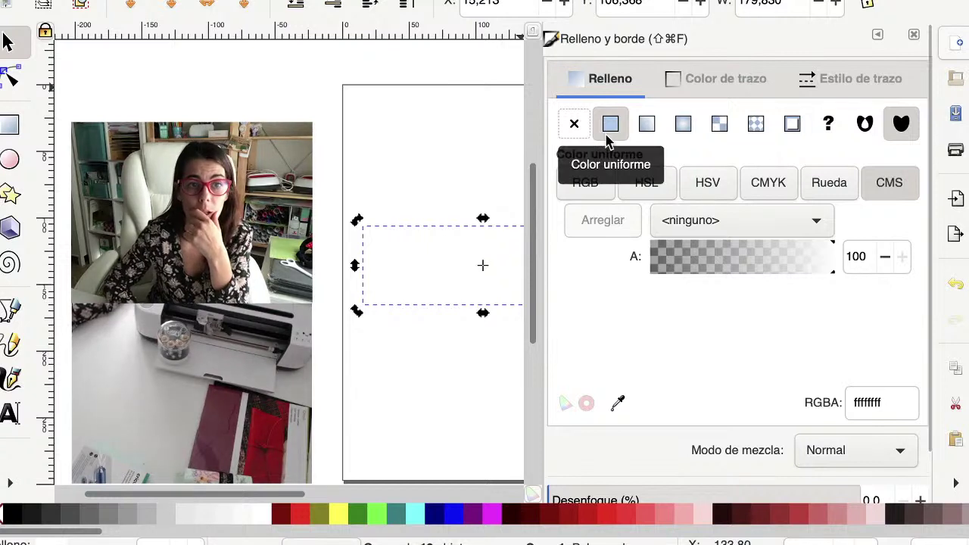
{"action": "left_click", "coordinate": [780, 227]}
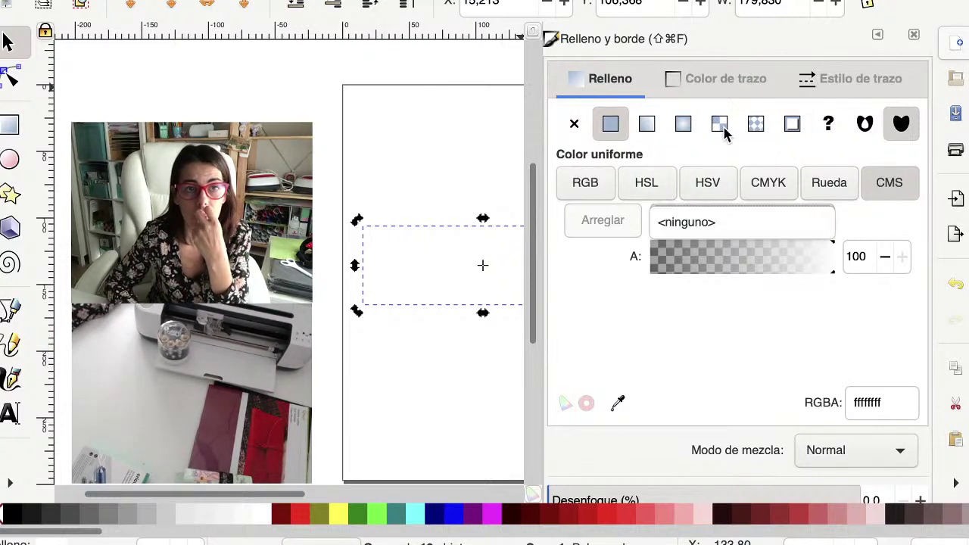
{"action": "left_click", "coordinate": [723, 80]}
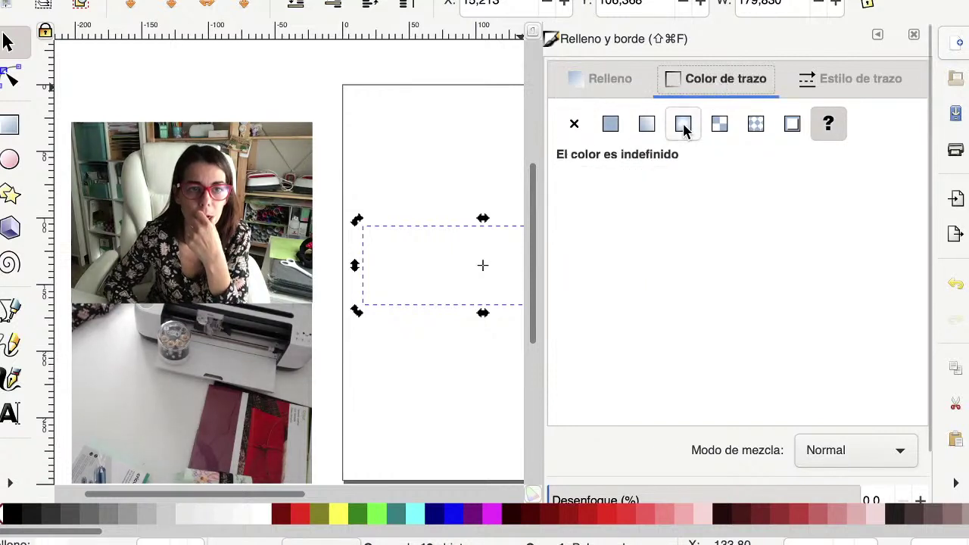
{"action": "left_click", "coordinate": [638, 519]}
{"action": "scroll", "coordinate": [482, 297], "scroll_direction": "up", "scroll_amount": 1}
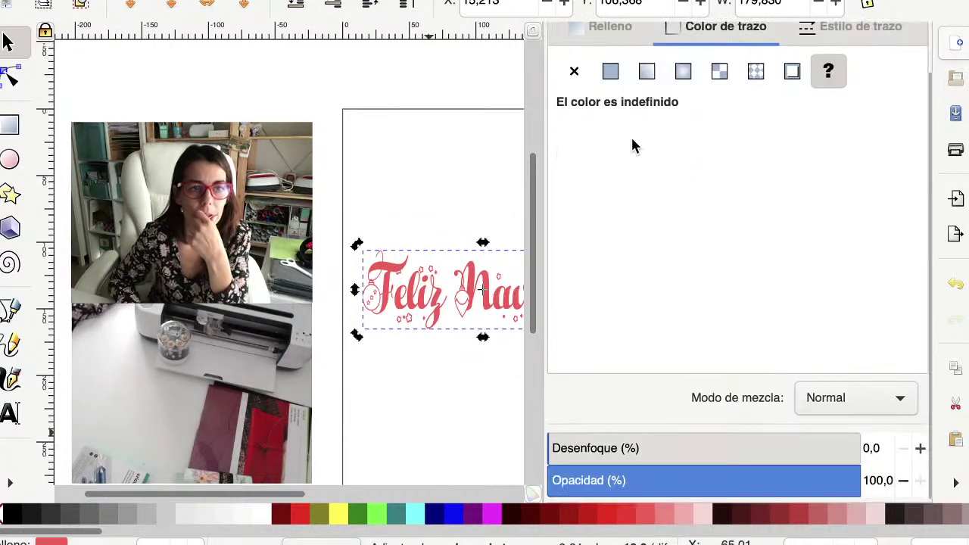
{"action": "scroll", "coordinate": [712, 98], "scroll_direction": "up", "scroll_amount": 1}
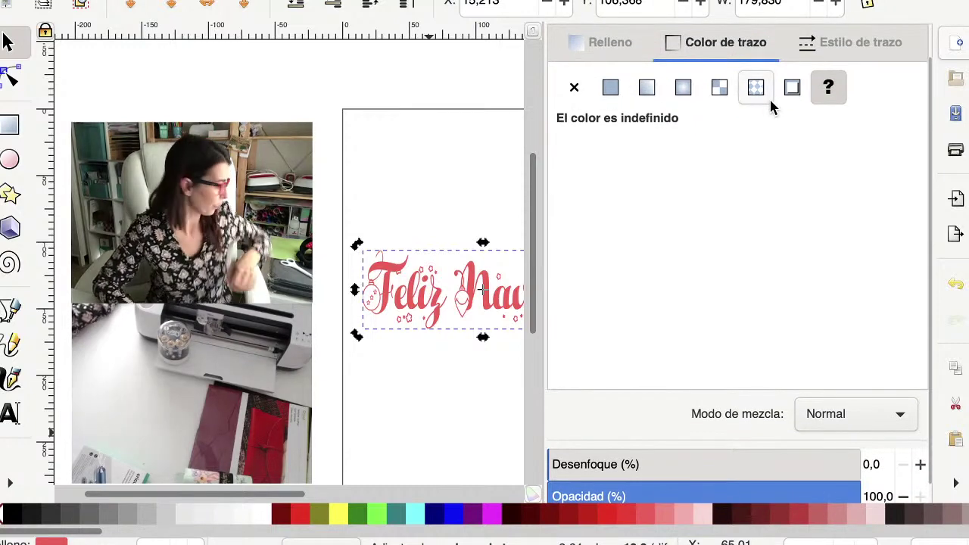
{"action": "scroll", "coordinate": [771, 101], "scroll_direction": "up", "scroll_amount": 2}
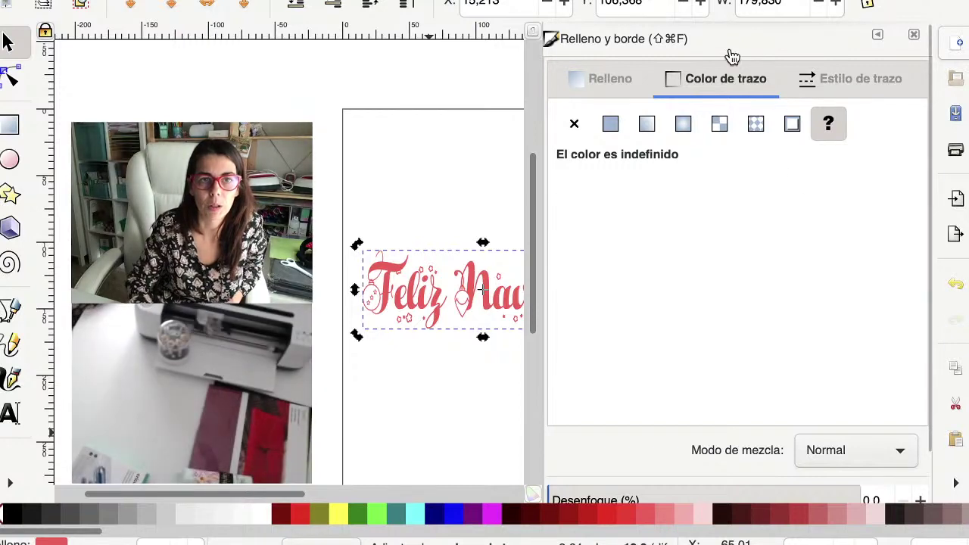
- Remove the fill from the "Feliz Navidad" lettering and give it a uniform black stroke colour
{"action": "left_click", "coordinate": [594, 80]}
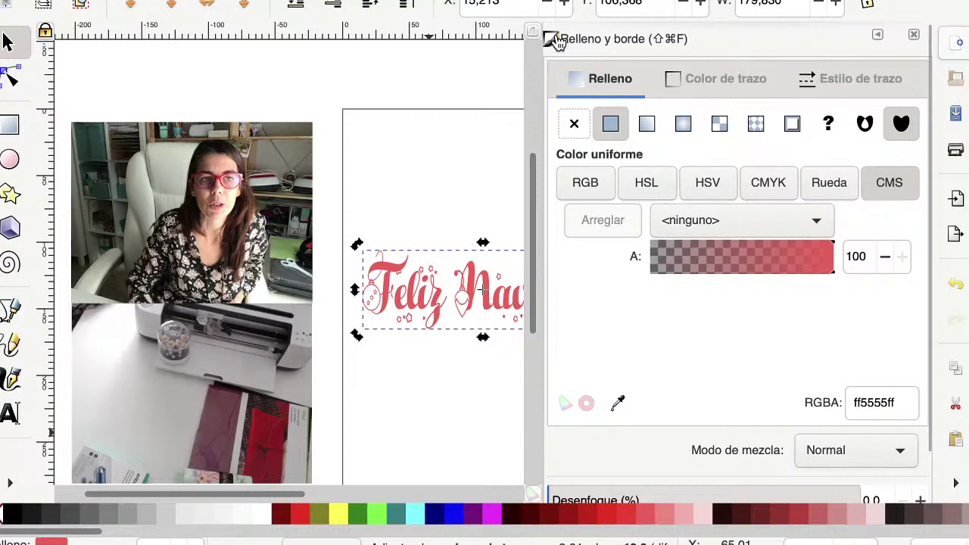
{"action": "left_click", "coordinate": [574, 125]}
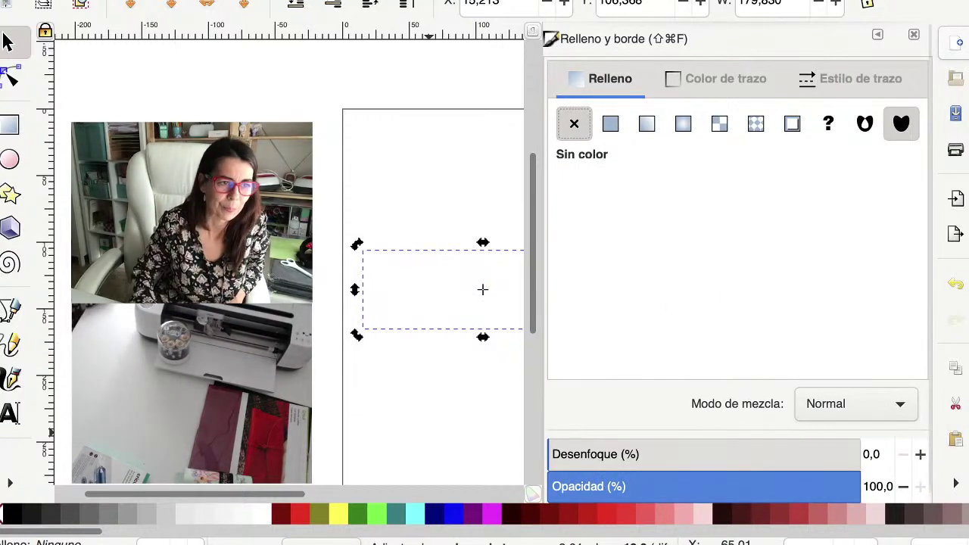
{"action": "left_click", "coordinate": [850, 79]}
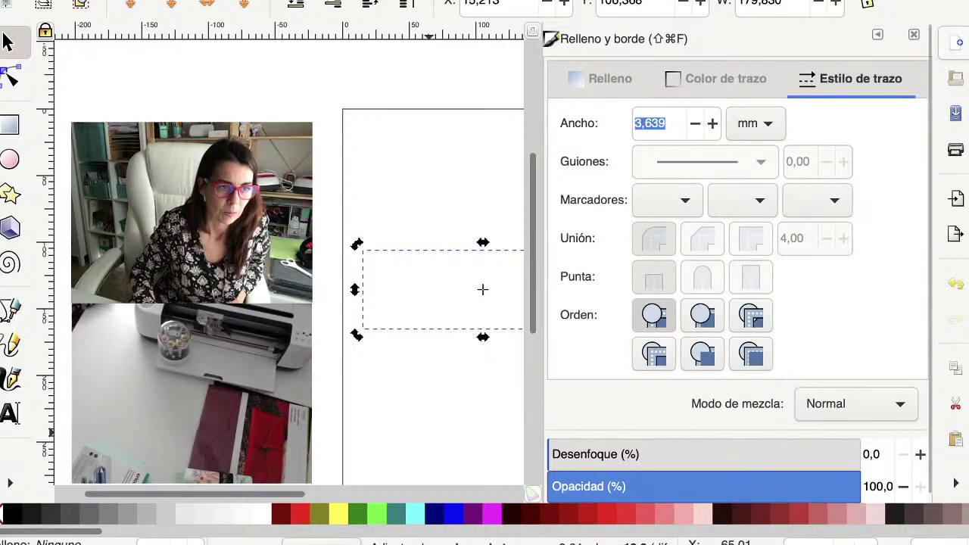
{"action": "left_click", "coordinate": [716, 78]}
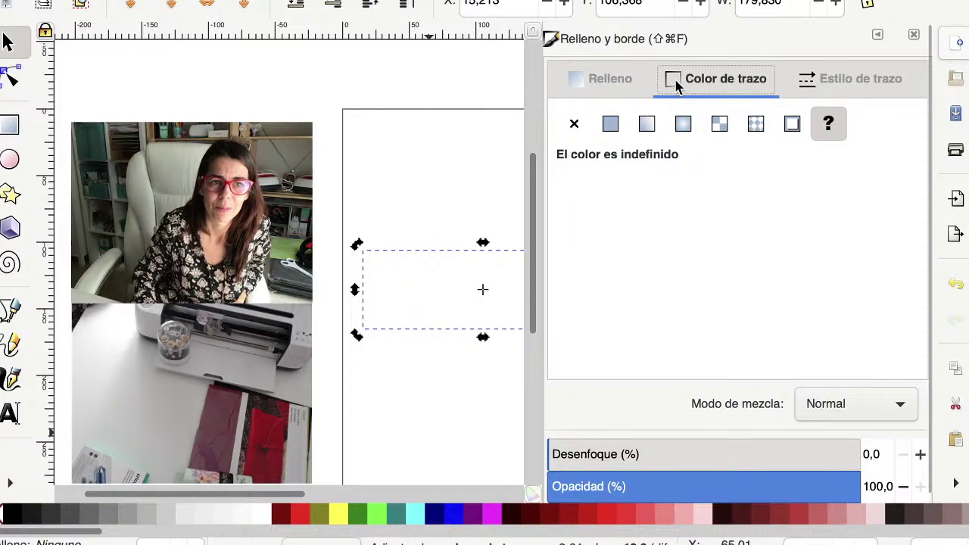
{"action": "left_click", "coordinate": [608, 125]}
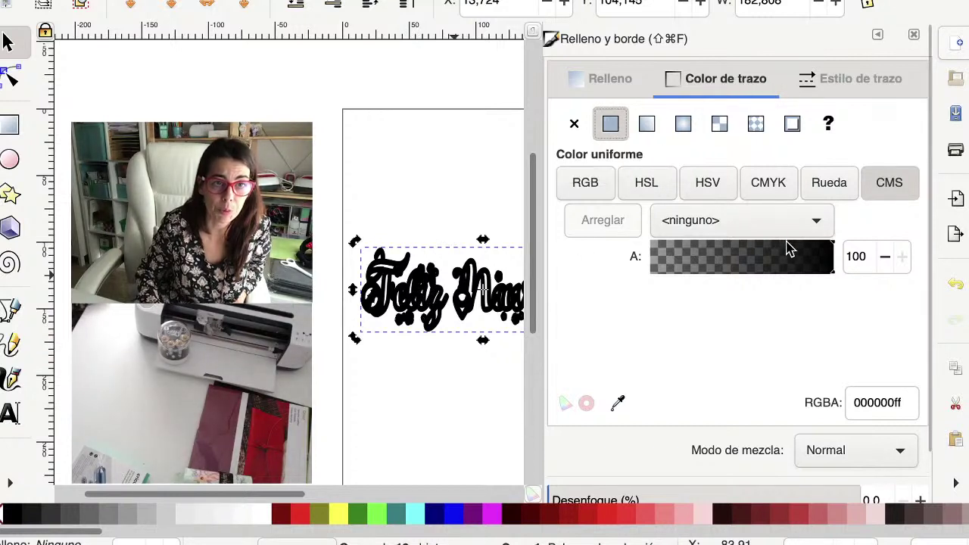
- Set the lettering's stroke width to 1 mm and close the fill and stroke settings
{"action": "left_click", "coordinate": [820, 85]}
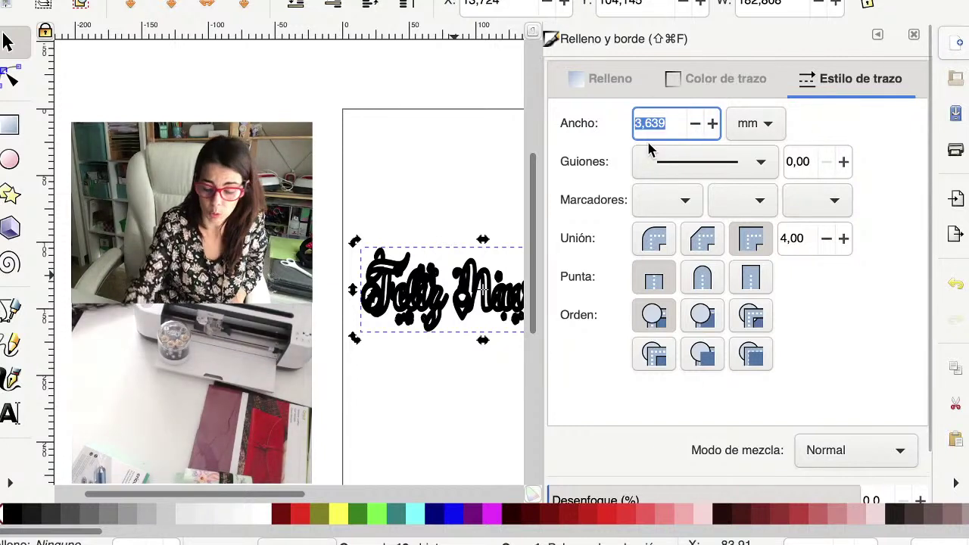
{"action": "type", "text": "1"}
{"action": "key", "text": "Return"}
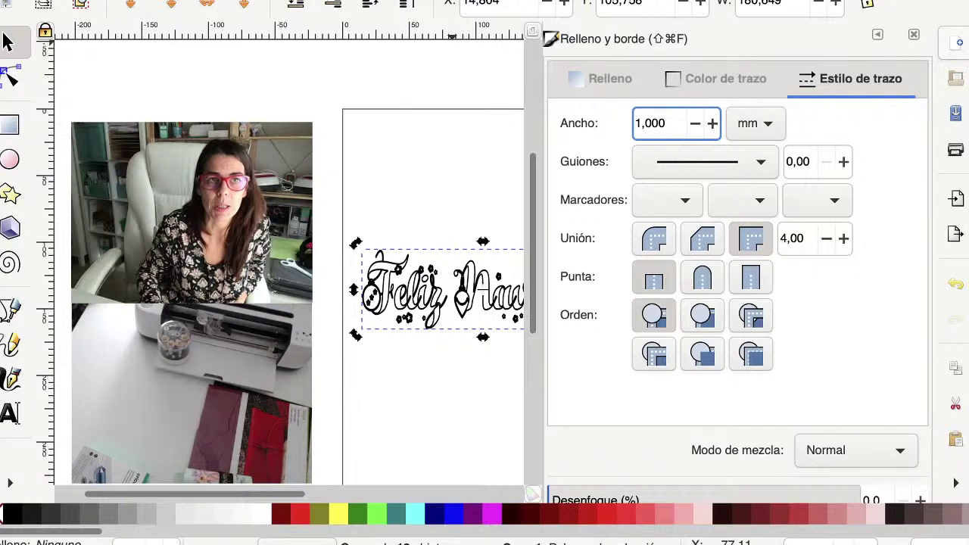
{"action": "left_click", "coordinate": [914, 42]}
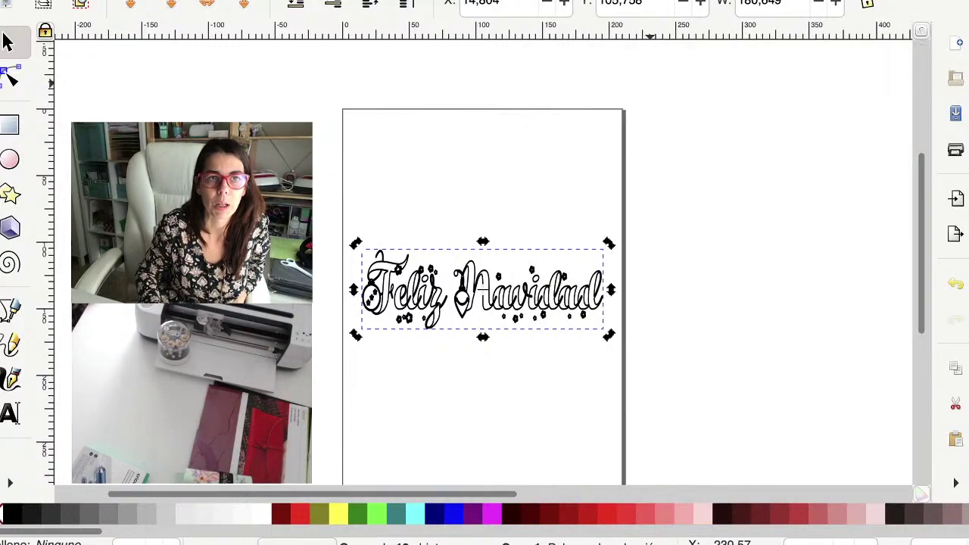
- Try to run the "Disable X…" AxiDraw utility on the outlined lettering and dismiss its script message
{"action": "left_click", "coordinate": [613, 0]}
{"action": "mouse_move", "coordinate": [635, 43]}
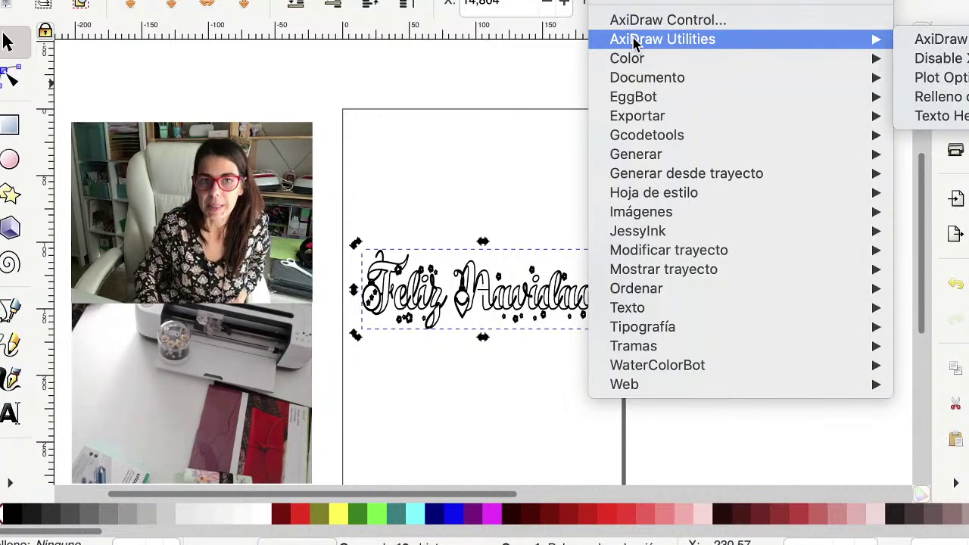
{"action": "left_click", "coordinate": [933, 62]}
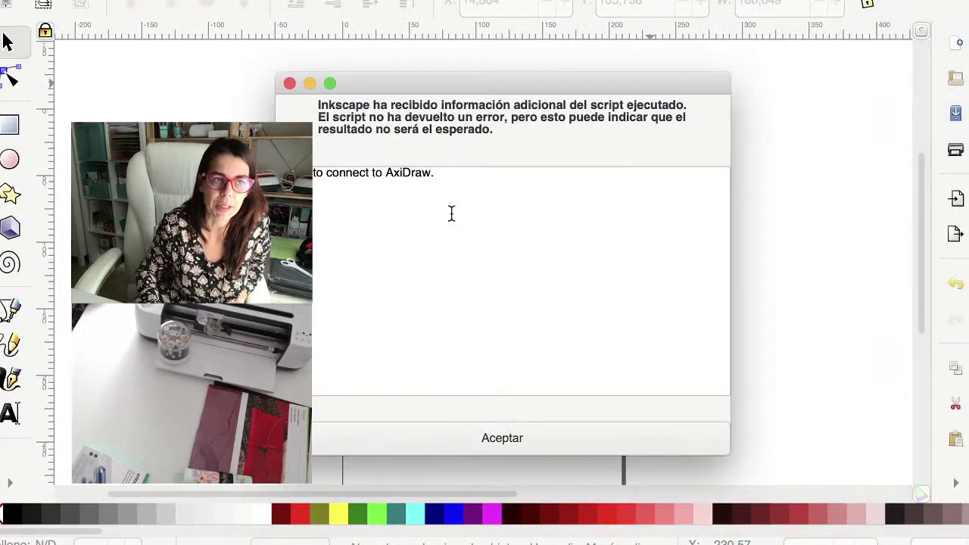
{"action": "left_click", "coordinate": [495, 443]}
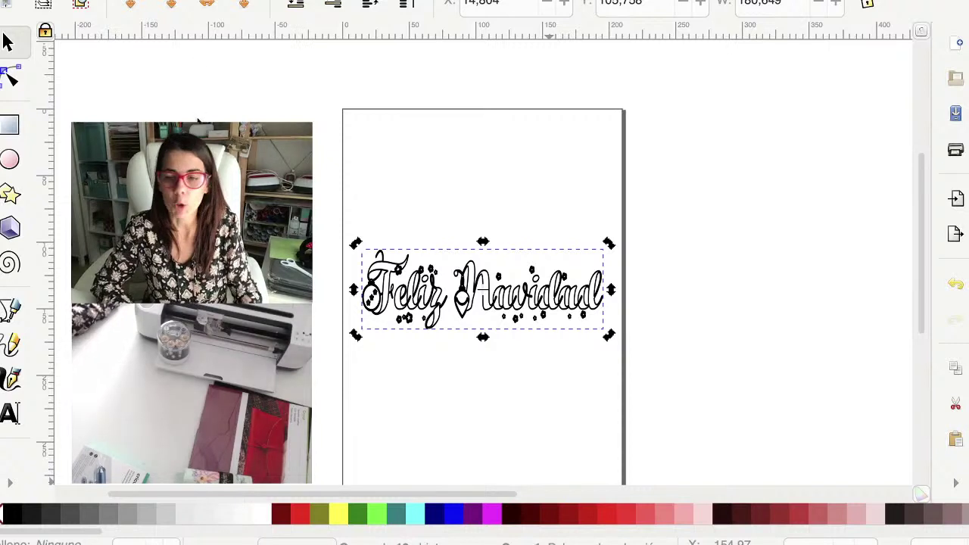
- Examine the file formats offered for saving the drawing under a new name, keep optimised SVG selected, and leave the save dialog
{"action": "left_click", "coordinate": [152, 0]}
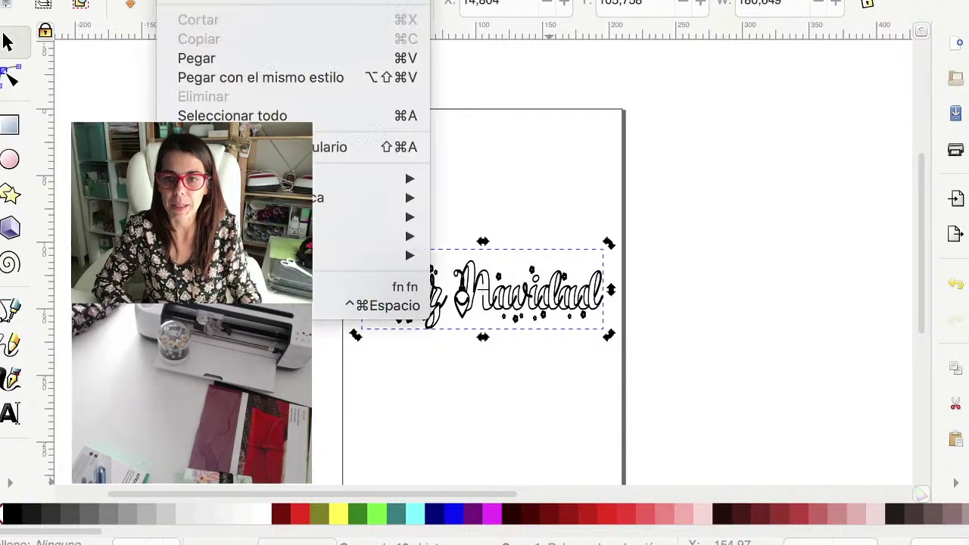
{"action": "left_click", "coordinate": [149, 47]}
{"action": "left_click", "coordinate": [129, 0]}
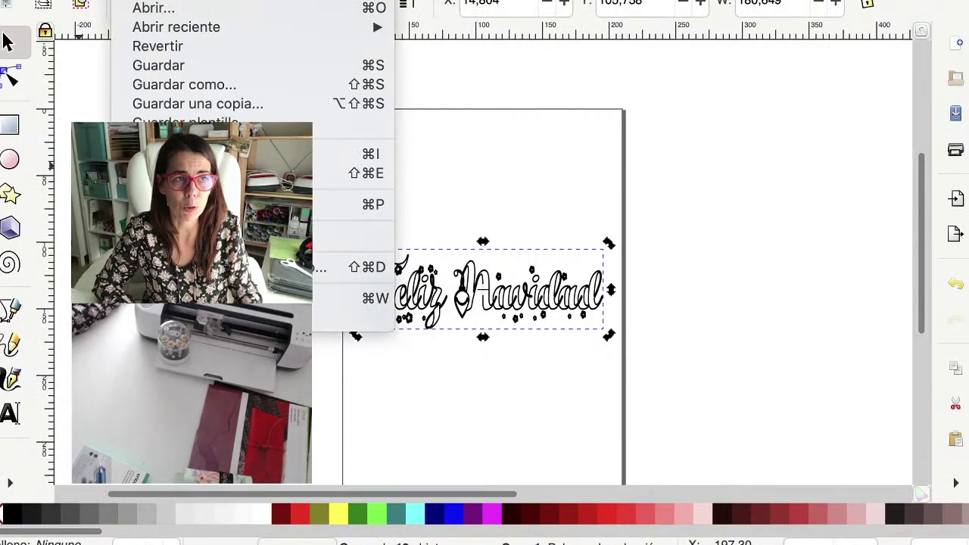
{"action": "left_click", "coordinate": [158, 89]}
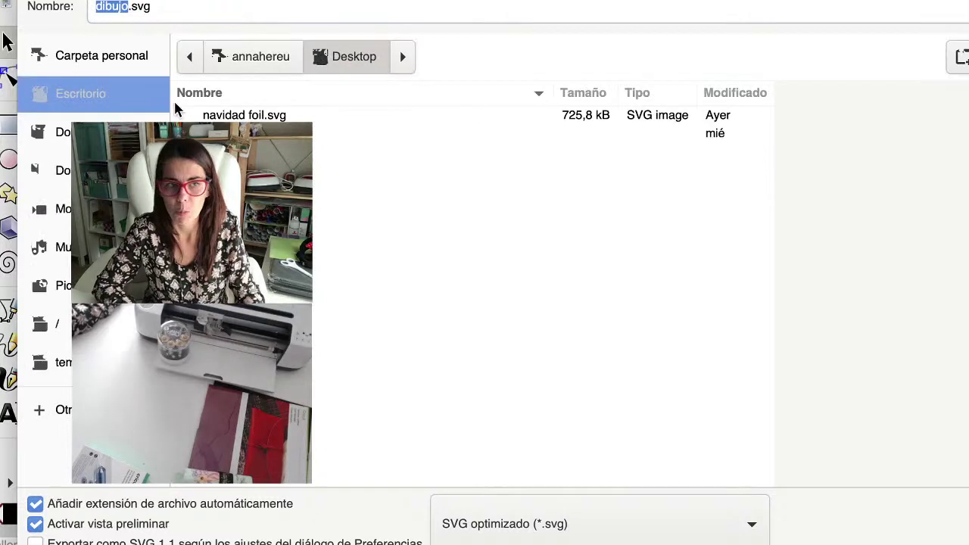
{"action": "left_click", "coordinate": [516, 527]}
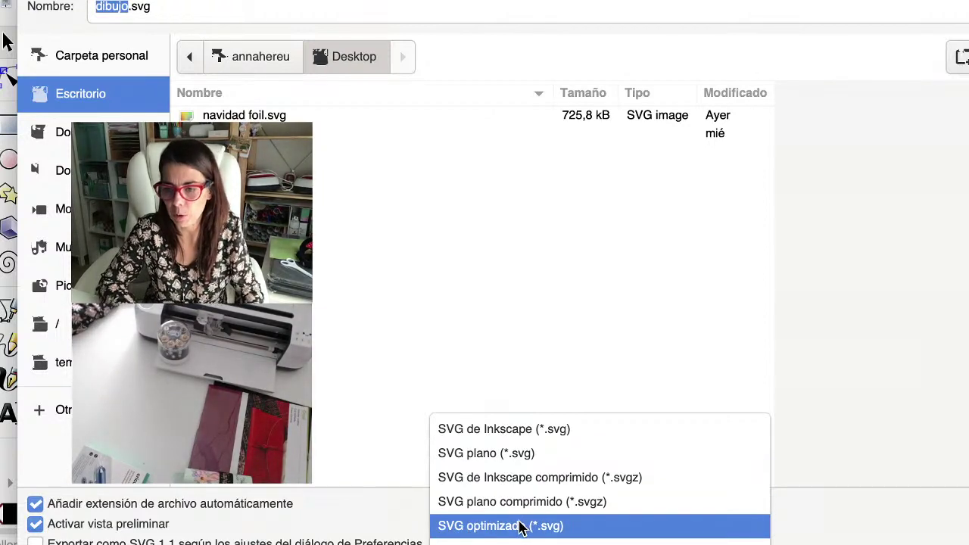
{"action": "left_click", "coordinate": [559, 530]}
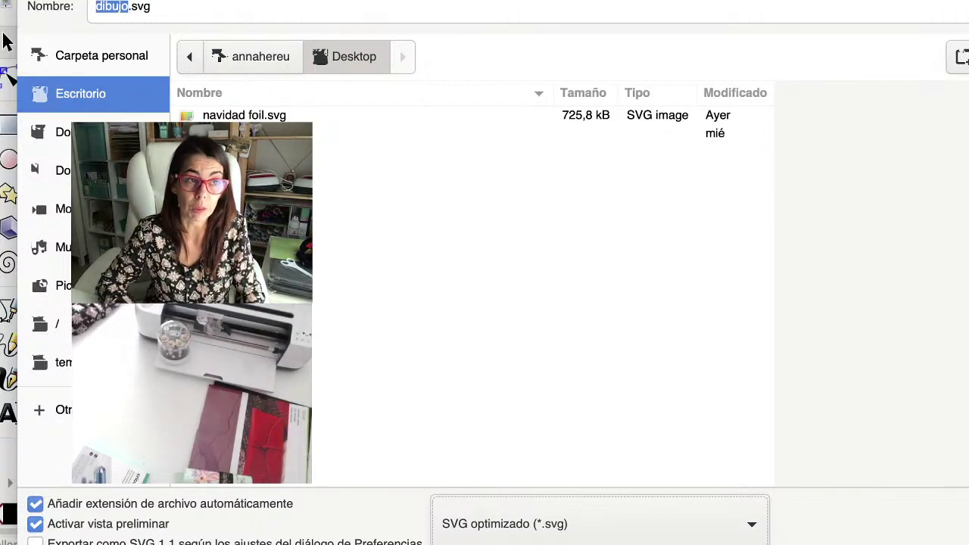
{"action": "key", "text": "Return"}
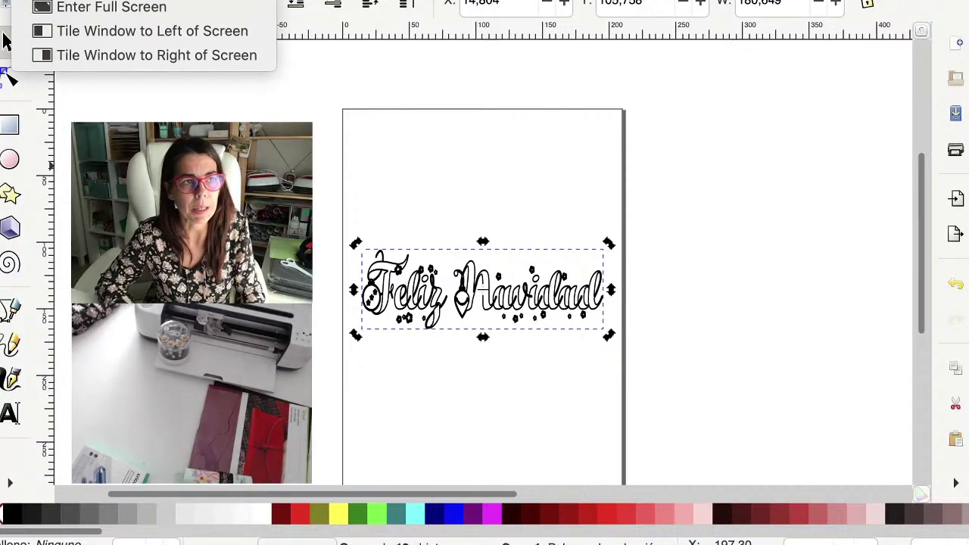
- Close the lettering document without saving its changes
{"action": "key", "text": "ctrl+w"}
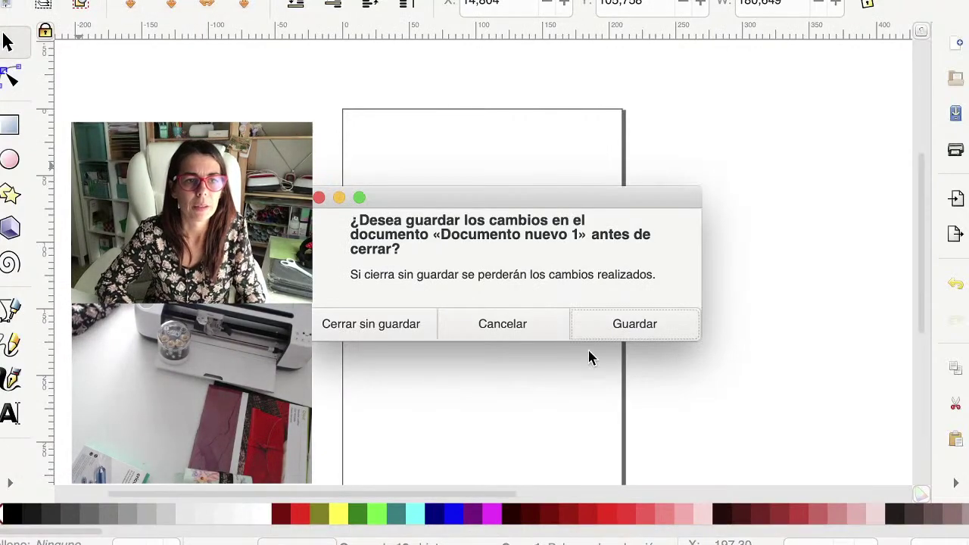
{"action": "left_click", "coordinate": [383, 331]}
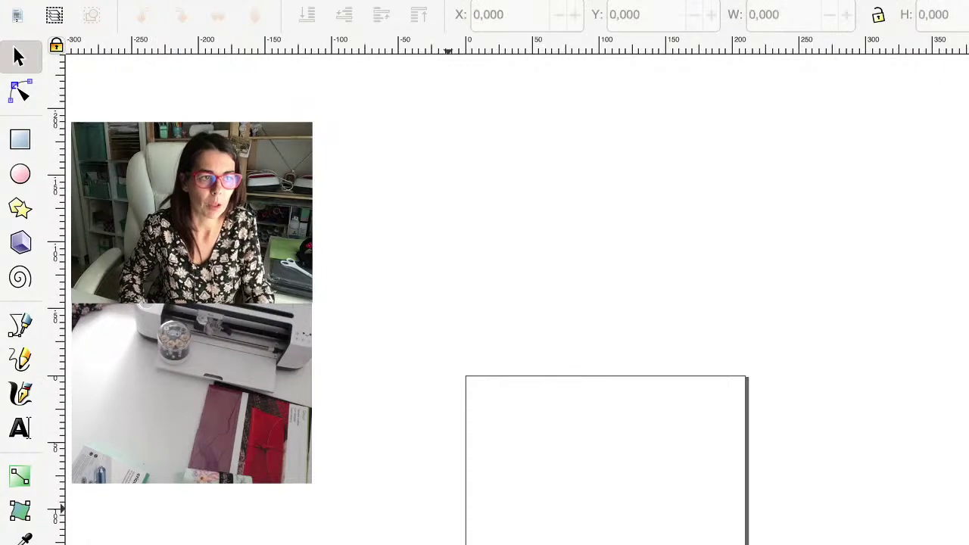
- Create a wide text frame across the blank page and enter "Feliz Navidad" in it
{"action": "left_click", "coordinate": [20, 428]}
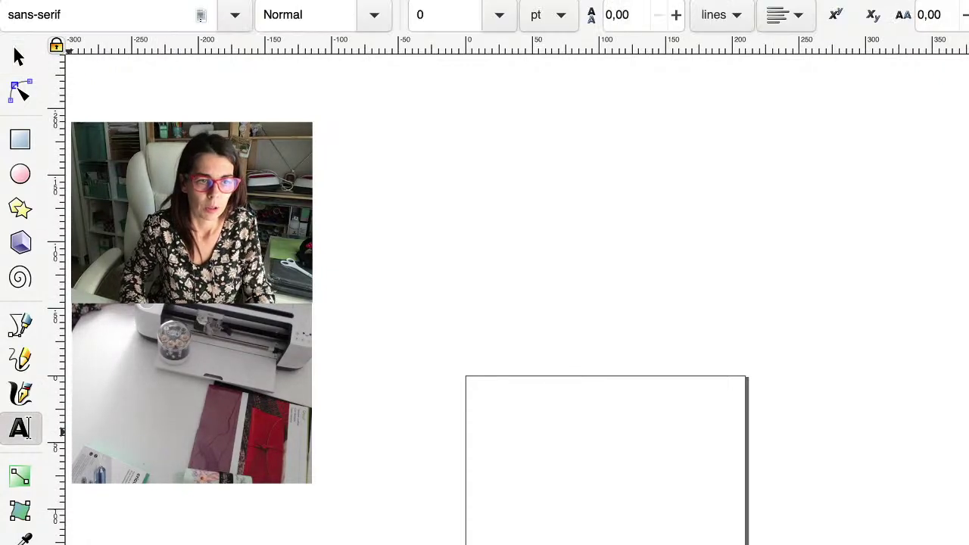
{"action": "left_click_drag", "start_coordinate": [490, 485], "coordinate": [714, 544]}
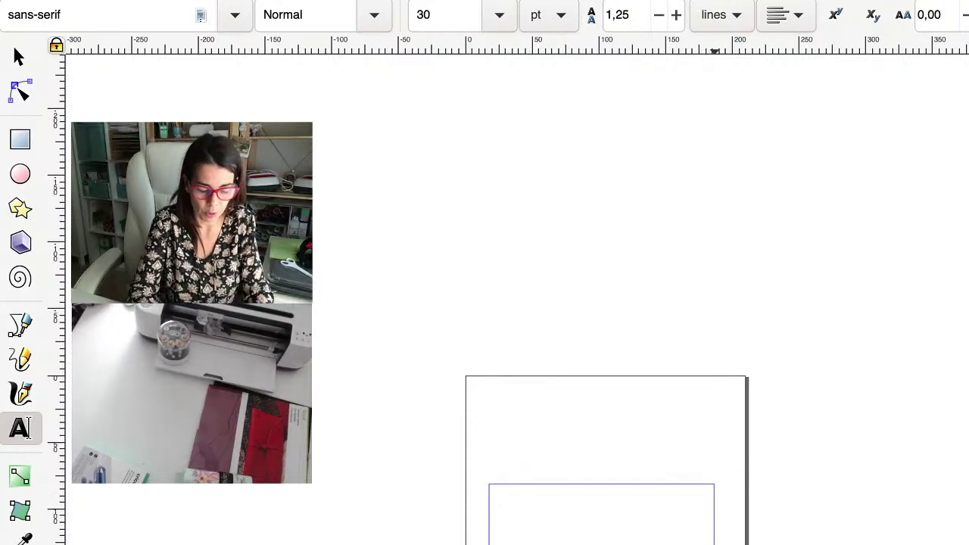
{"action": "type", "text": "Feliz "}
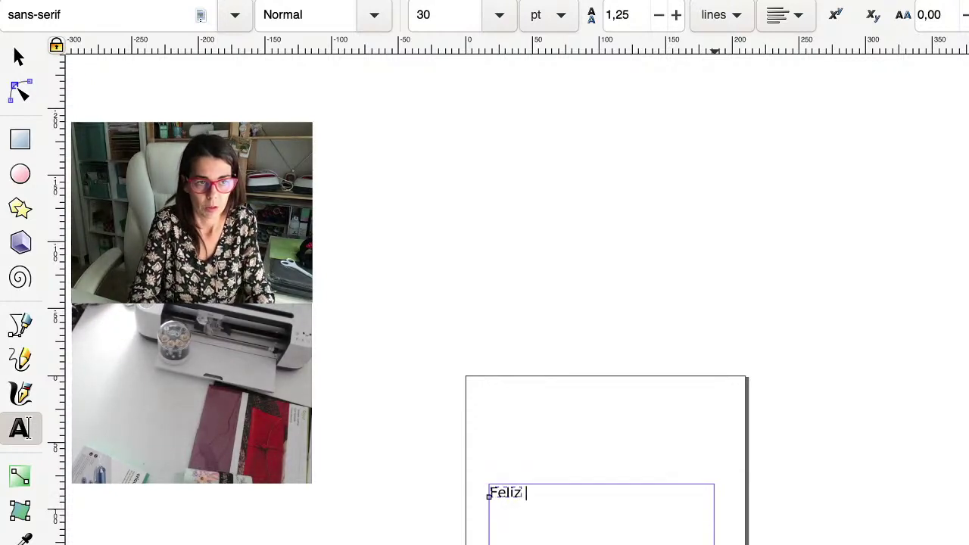
{"action": "type", "text": "Navidad"}
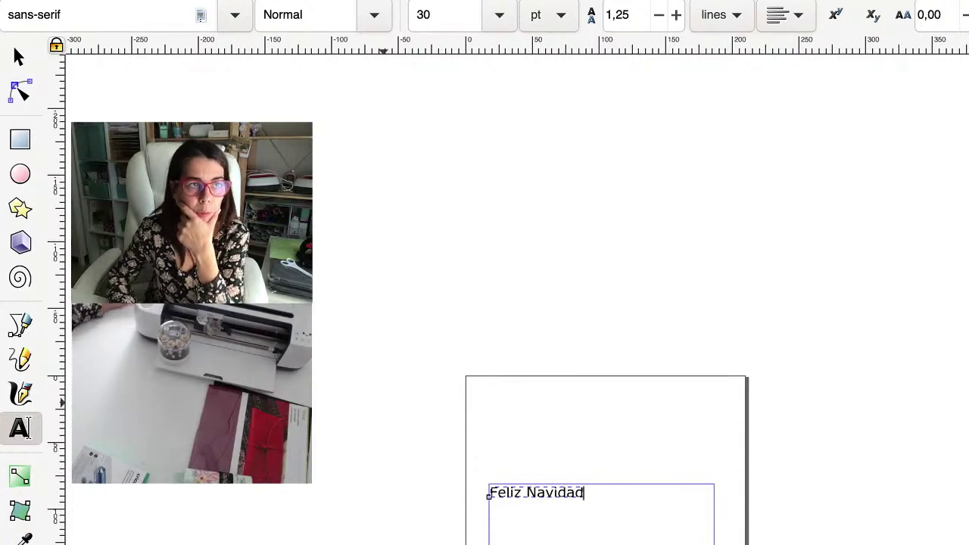
- Set the font of the new "Feliz Navidad" text to Hello Christmas and select the text as an object
{"action": "left_click_drag", "start_coordinate": [62, 15], "coordinate": [8, 14]}
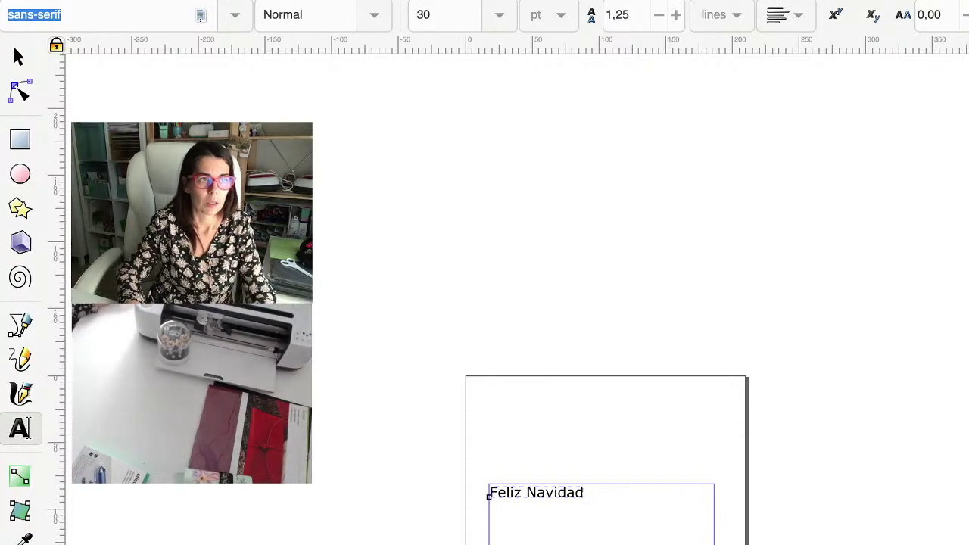
{"action": "left_click", "coordinate": [34, 14]}
{"action": "type", "text": "s"}
{"action": "key", "text": "ctrl+a"}
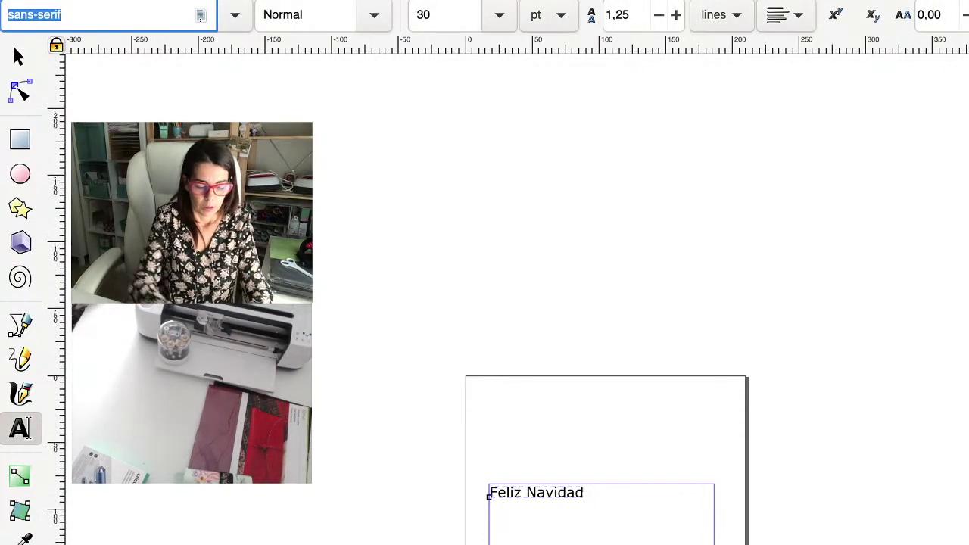
{"action": "type", "text": "hello "}
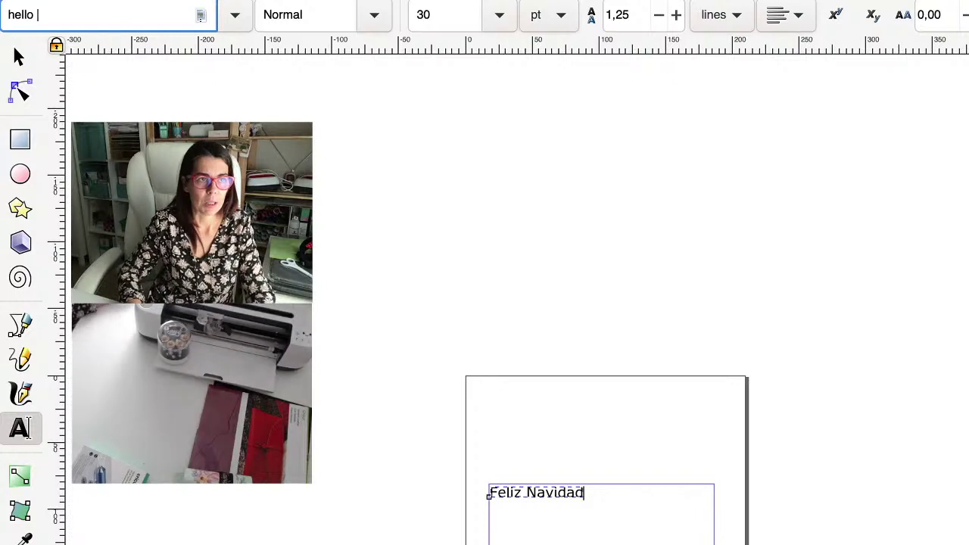
{"action": "type", "text": "c"}
{"action": "key", "text": "Return"}
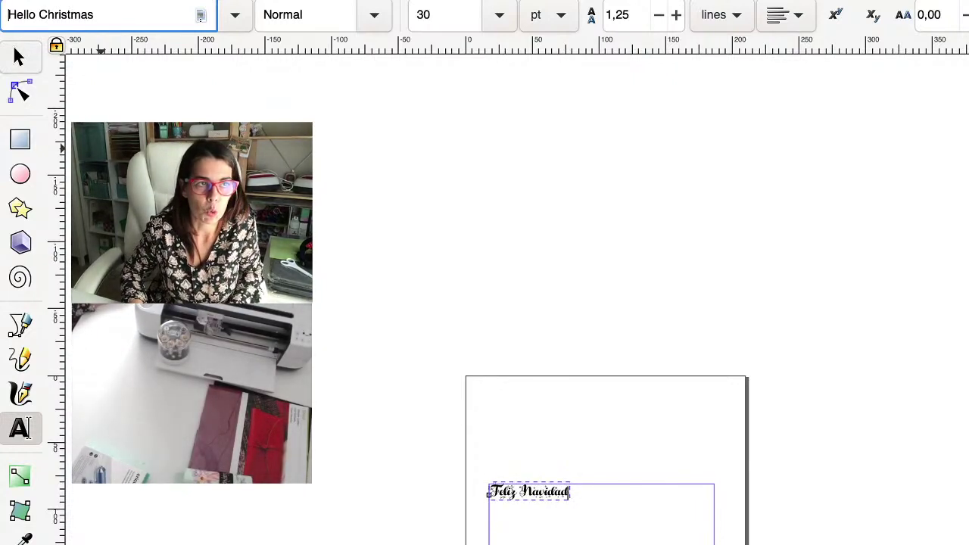
{"action": "left_click", "coordinate": [19, 57]}
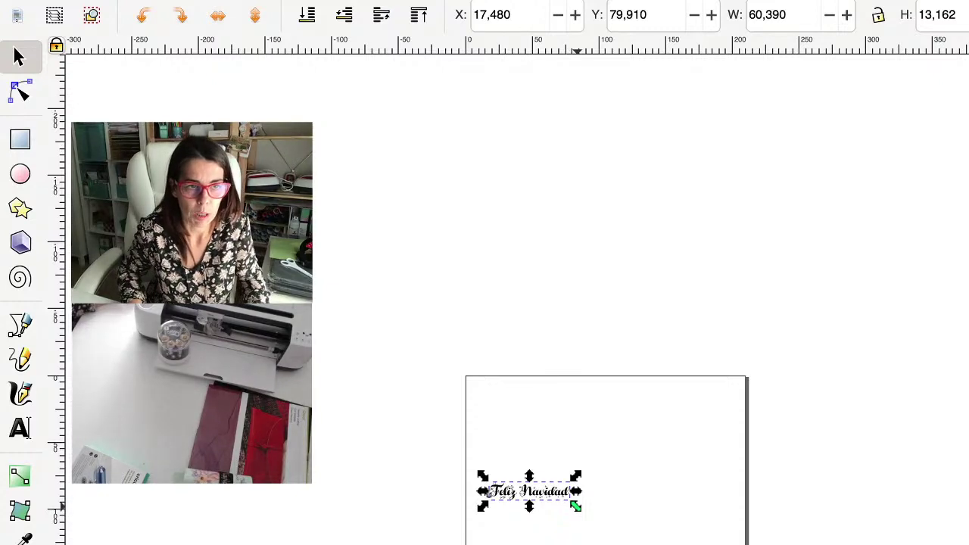
- Enlarge the "Feliz Navidad" text to about 188 mm wide and reposition it so it spans the page
{"action": "mouse_move", "coordinate": [575, 506]}
{"action": "left_mouse_down"}
{"action": "mouse_move", "coordinate": [595, 526]}
{"action": "mouse_move", "coordinate": [682, 544]}
{"action": "mouse_move", "coordinate": [747, 544]}
{"action": "left_mouse_up"}
{"action": "left_click_drag", "start_coordinate": [590, 522], "coordinate": [609, 539]}
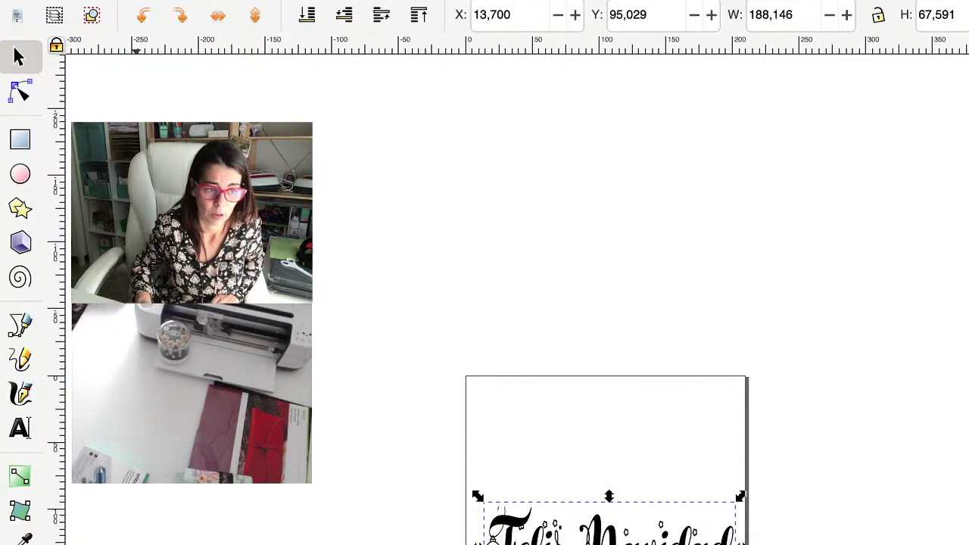
- Give the "Feliz Navidad" text a uniform stroke colour and a uniform fill colour
{"action": "key", "text": "super+shift+f"}
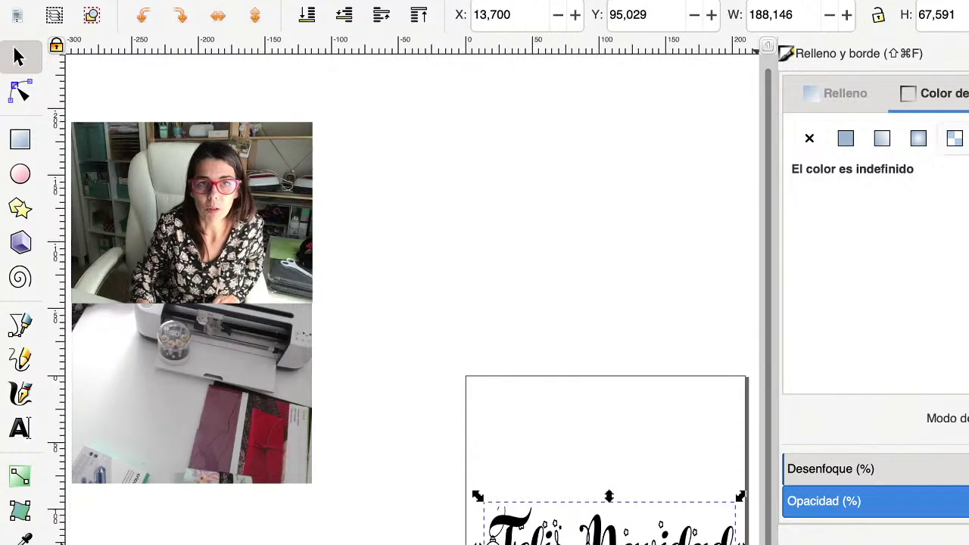
{"action": "left_click", "coordinate": [845, 138]}
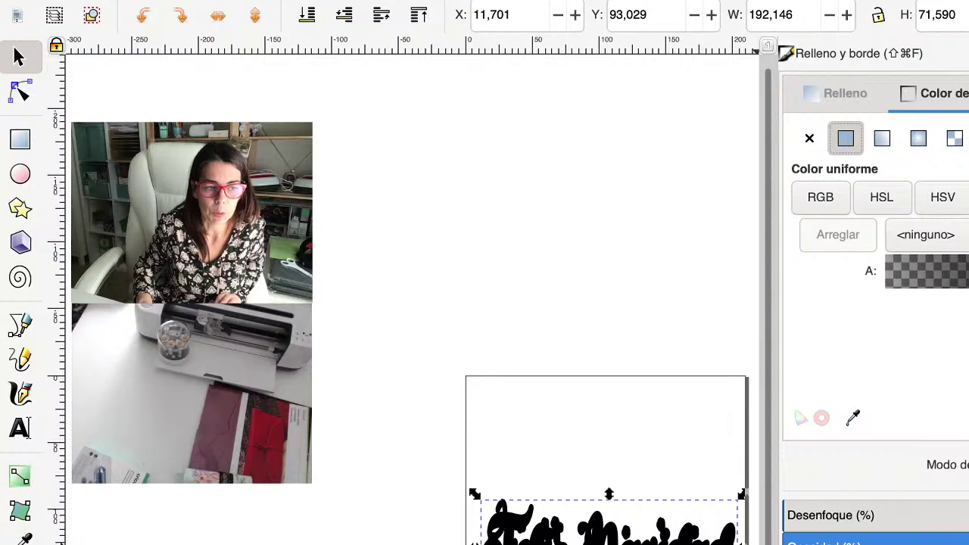
{"action": "key", "text": "ctrl+shift+f"}
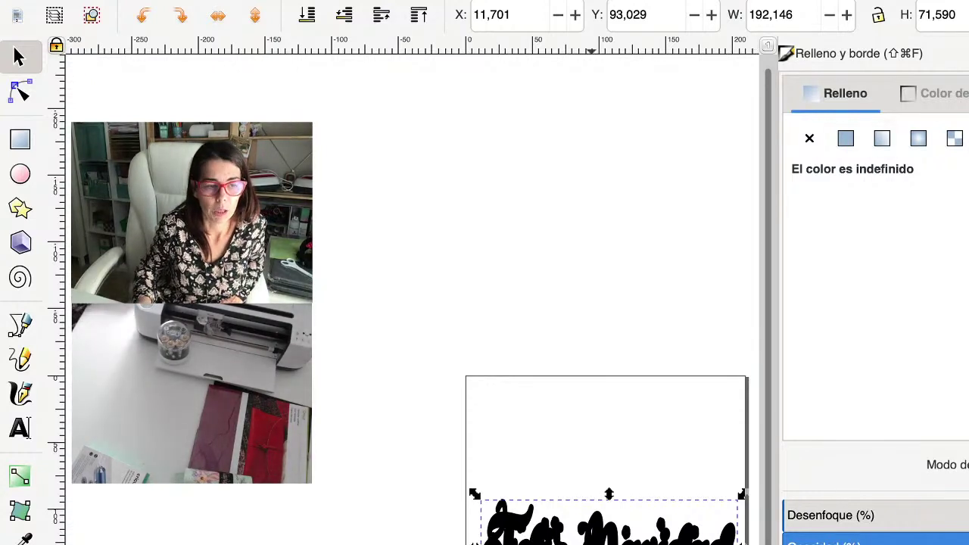
{"action": "left_click", "coordinate": [846, 138]}
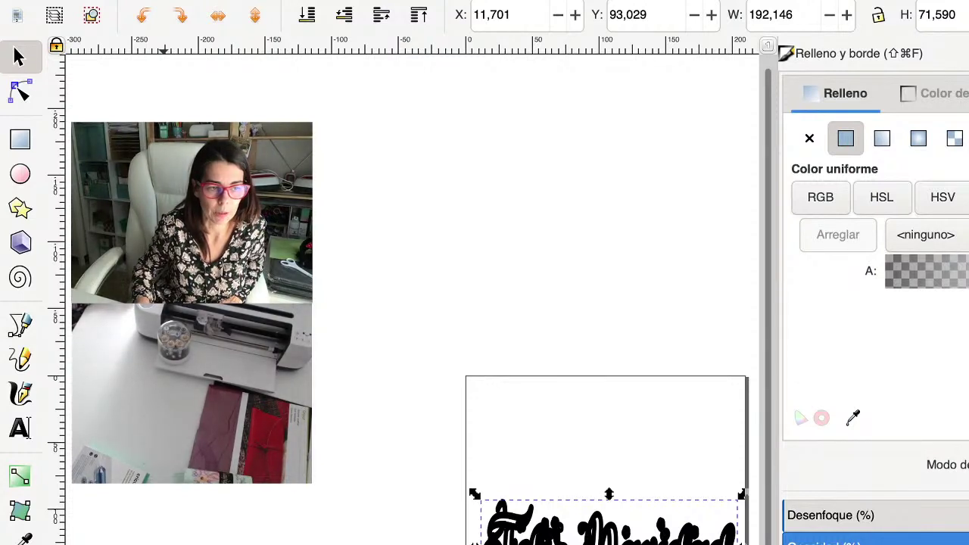
- Set the stroke width of the "Feliz Navidad" text to 1 mm and close the fill and stroke settings
{"action": "left_click", "coordinate": [939, 93]}
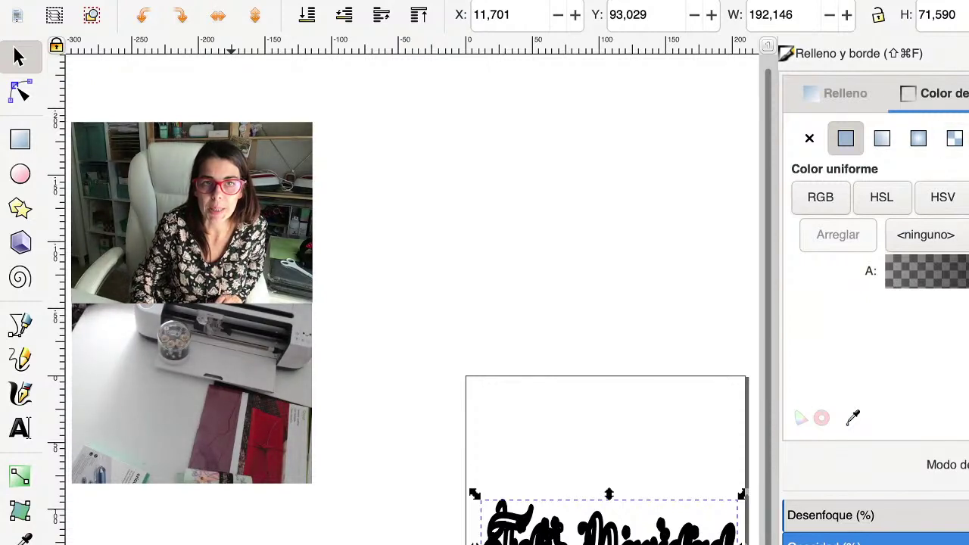
{"action": "key", "text": "ctrl+Page_Down"}
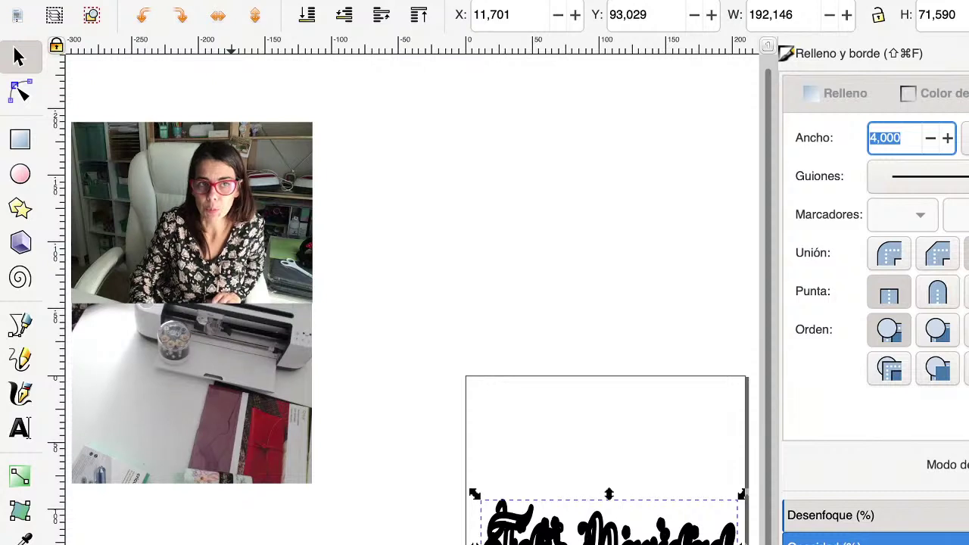
{"action": "type", "text": "1"}
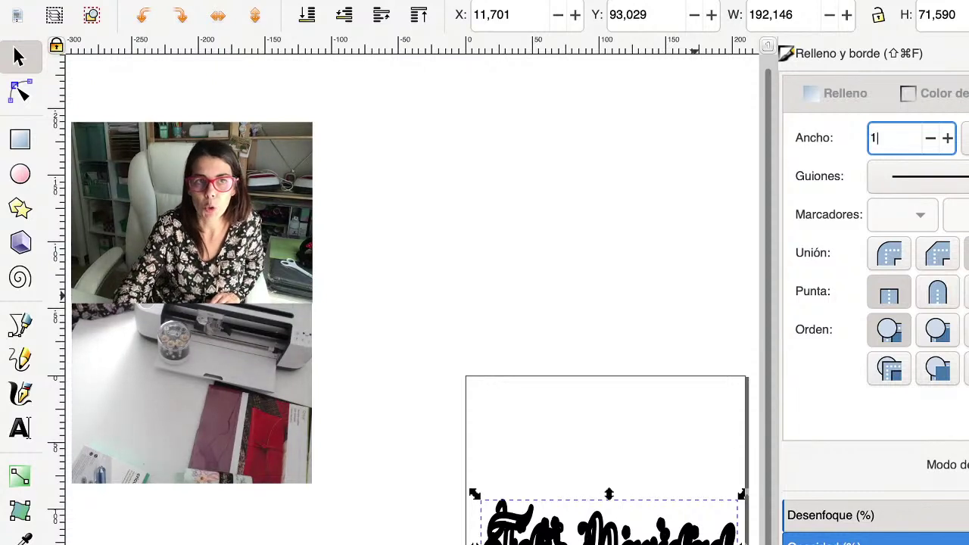
{"action": "key", "text": "Return"}
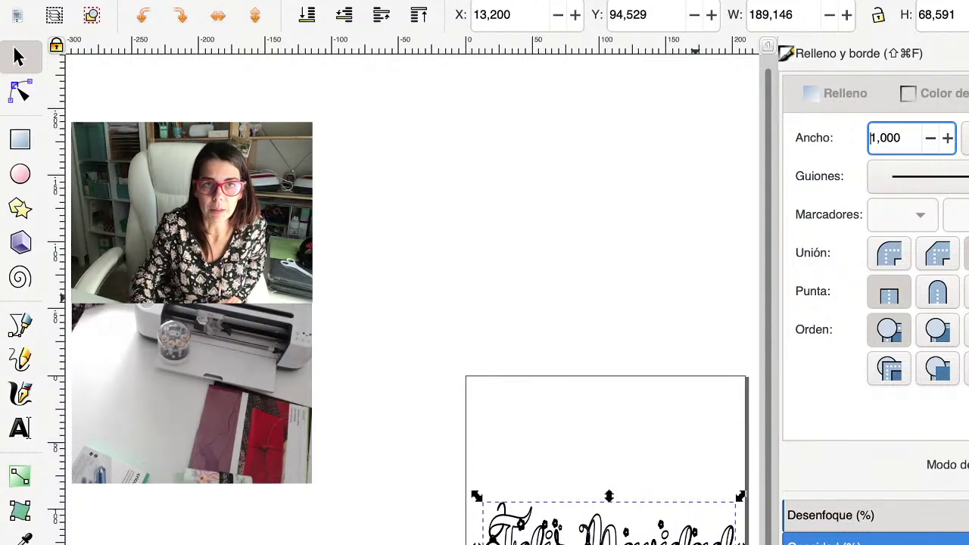
{"action": "key", "text": "super+shift+f"}
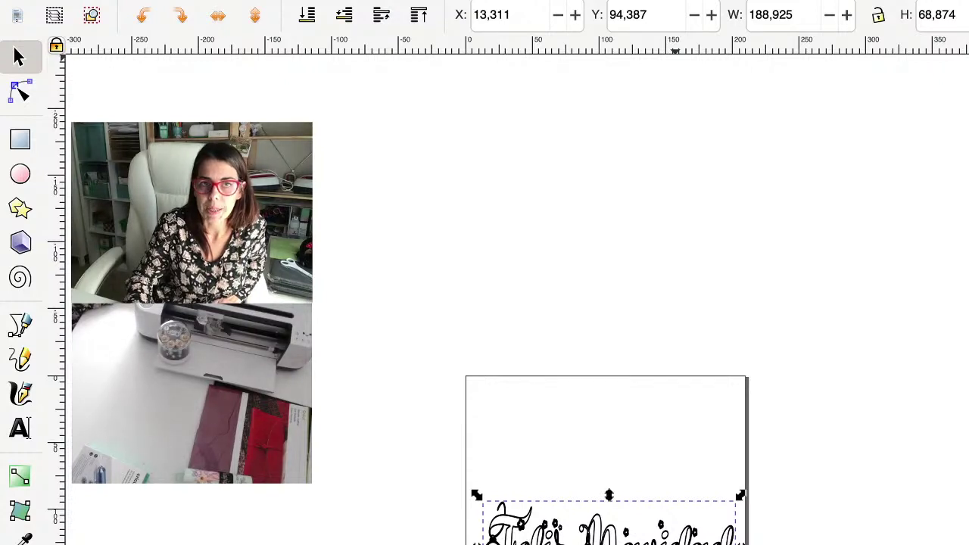
{"action": "key", "text": "Escape"}
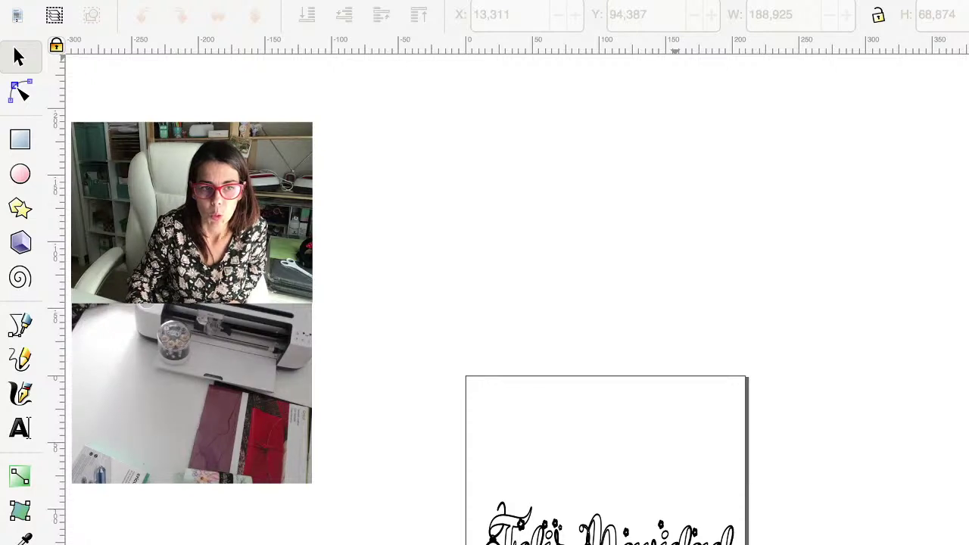
{"action": "key", "text": "Tab"}
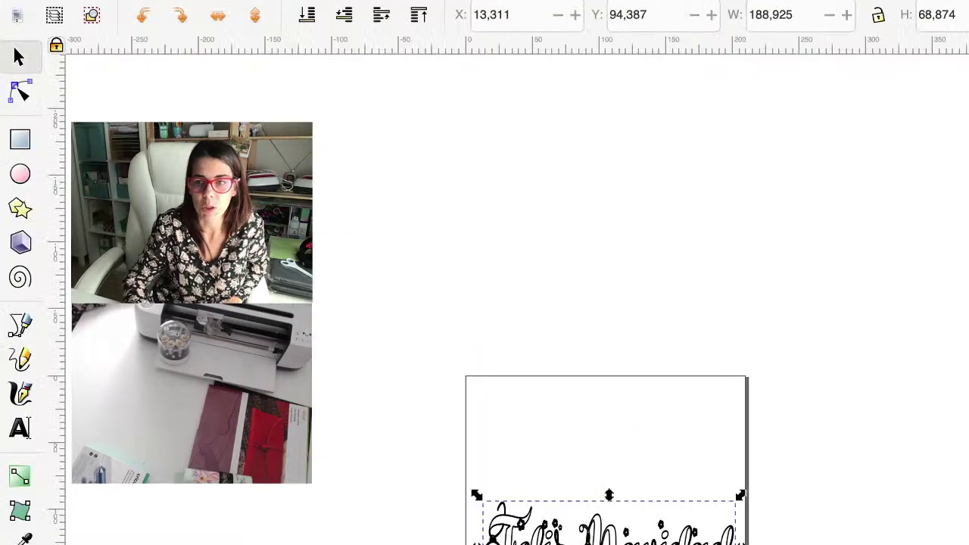
{"action": "scroll", "coordinate": [515, 303], "scroll_direction": "up", "scroll_amount": 5}
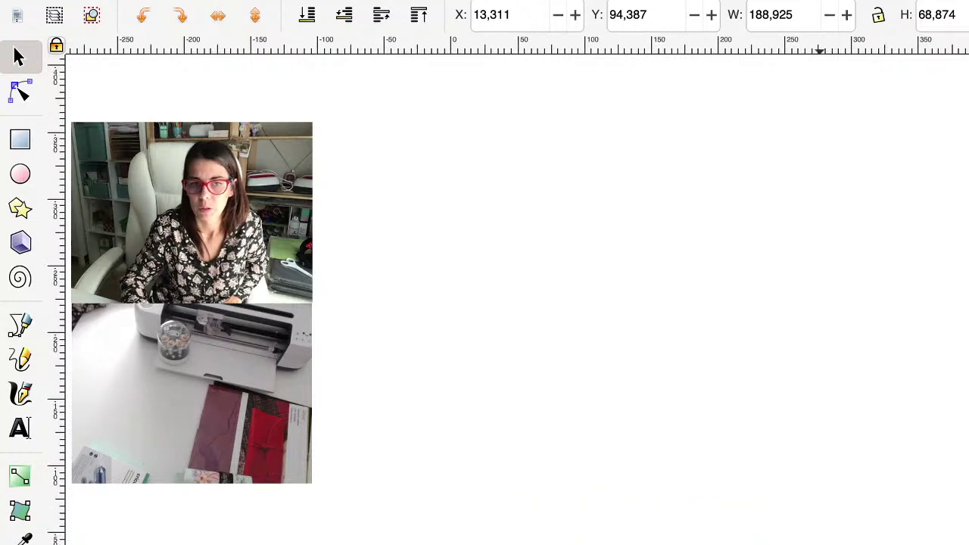
{"action": "scroll", "coordinate": [727, 217], "scroll_direction": "down", "scroll_amount": 5}
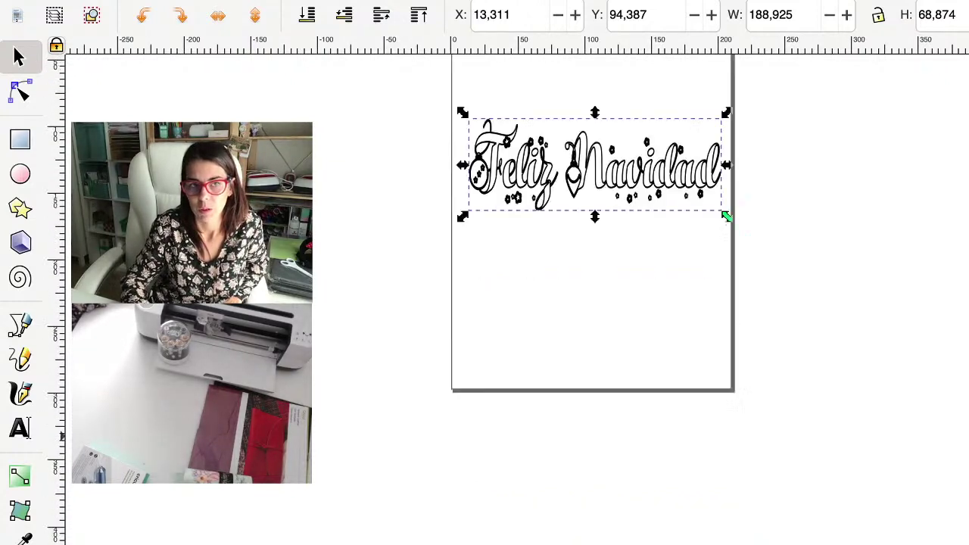
{"action": "scroll", "coordinate": [727, 217], "scroll_direction": "up", "scroll_amount": 5}
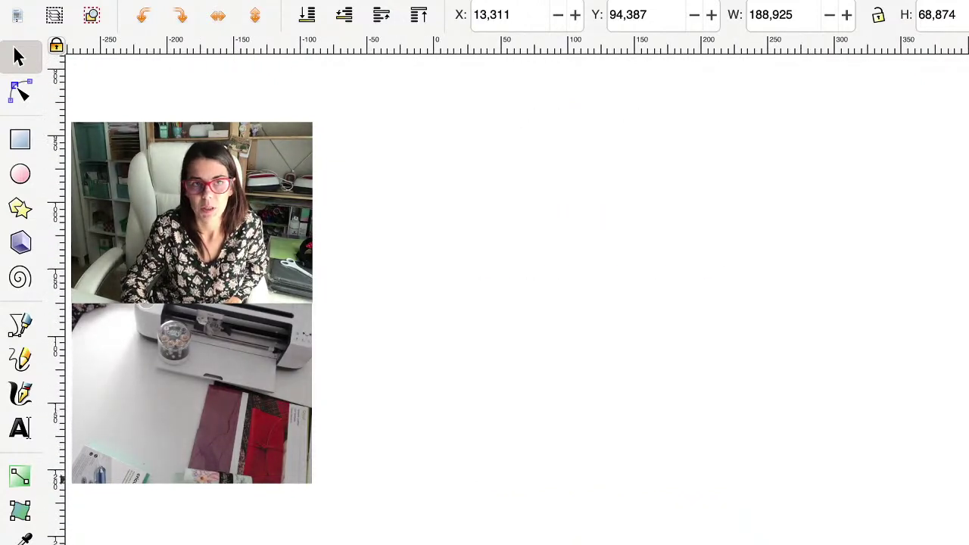
{"action": "scroll", "coordinate": [515, 303], "scroll_direction": "up", "scroll_amount": 3}
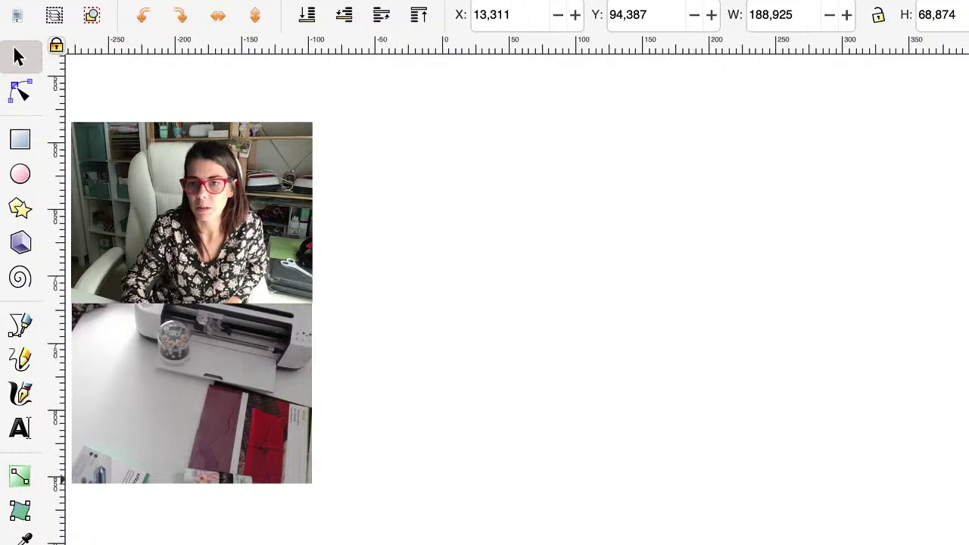
{"action": "scroll", "coordinate": [583, 220], "scroll_direction": "up", "scroll_amount": 5}
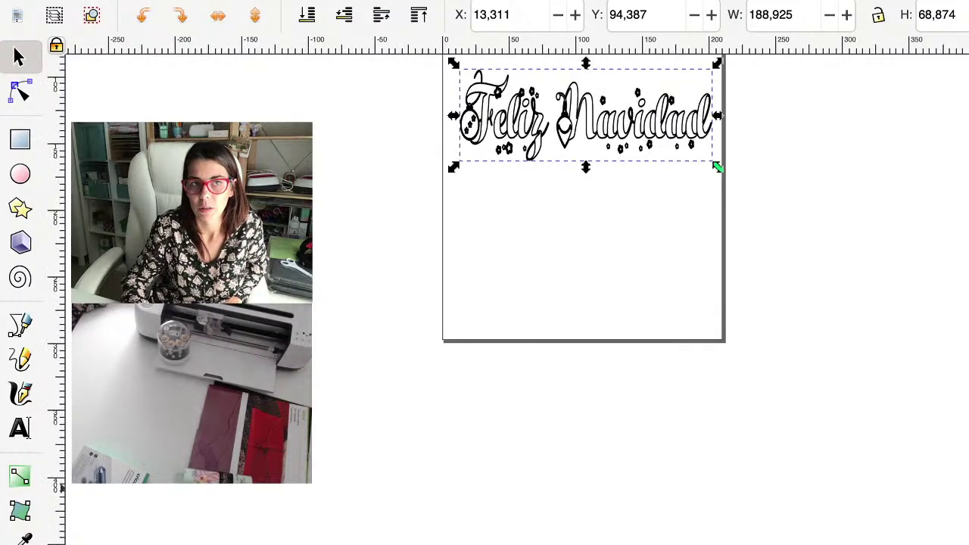
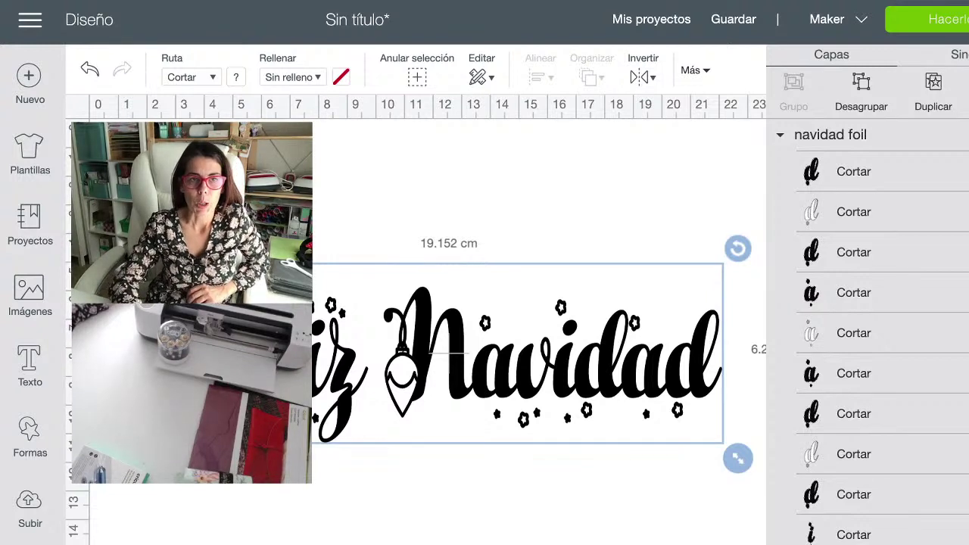
- Look through the cut layers of the navidad foil group in Cricut Design Space and collapse the group
{"action": "scroll", "coordinate": [881, 331], "scroll_direction": "down", "scroll_amount": 10}
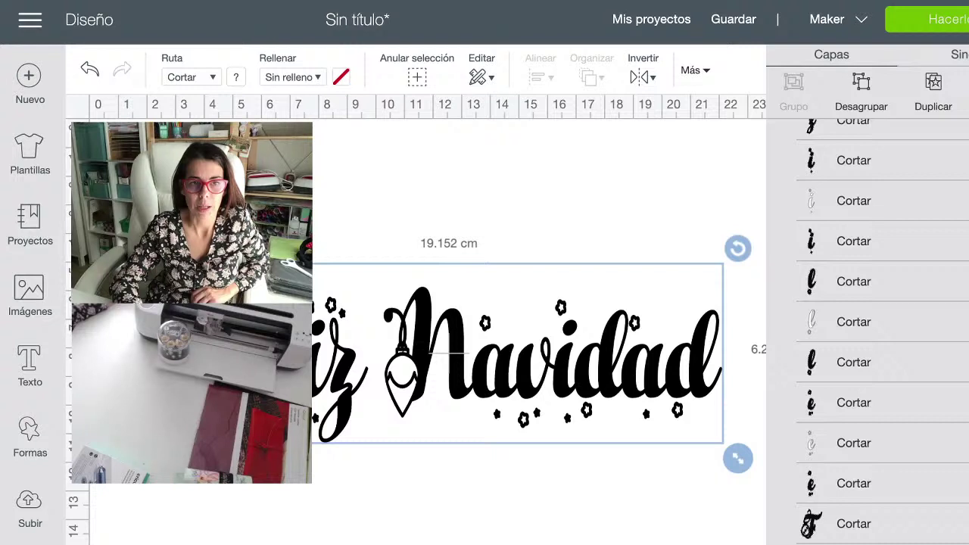
{"action": "scroll", "coordinate": [882, 332], "scroll_direction": "down", "scroll_amount": 10}
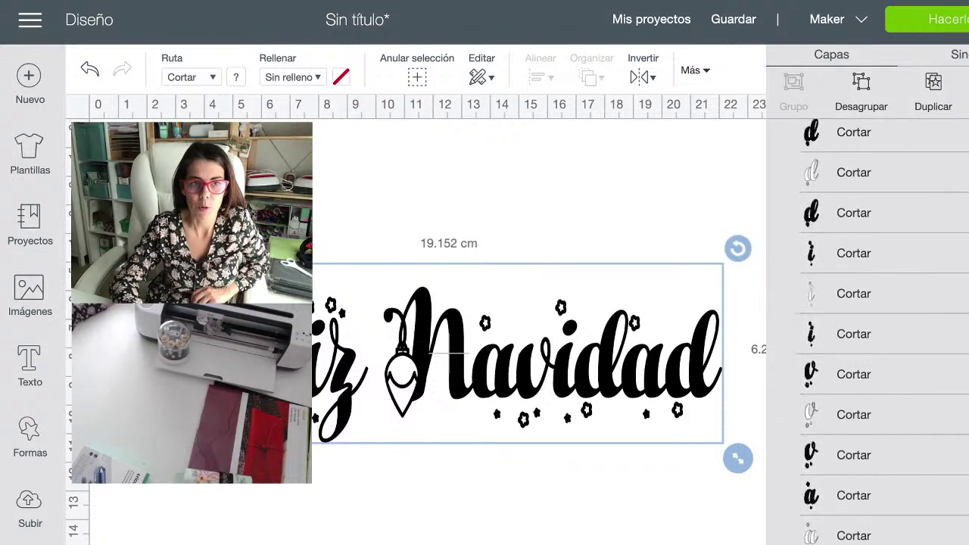
{"action": "scroll", "coordinate": [882, 331], "scroll_direction": "up", "scroll_amount": 10}
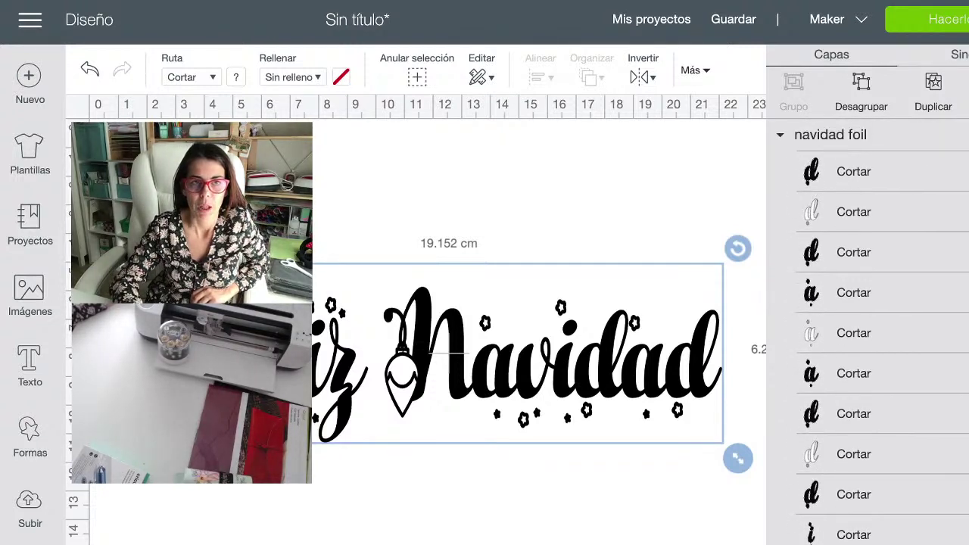
{"action": "left_click", "coordinate": [780, 134]}
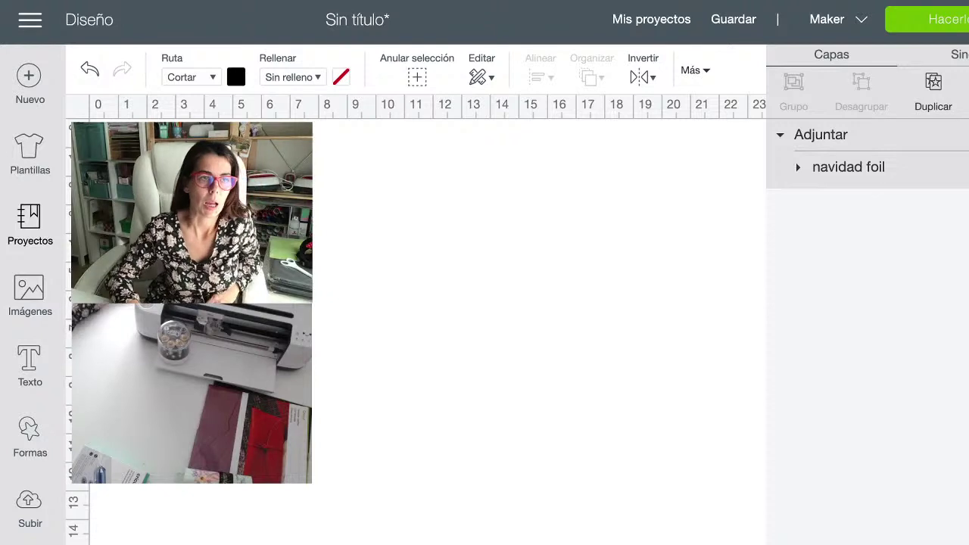
- Search the Cricut image library for "navidad"
{"action": "left_click", "coordinate": [31, 295]}
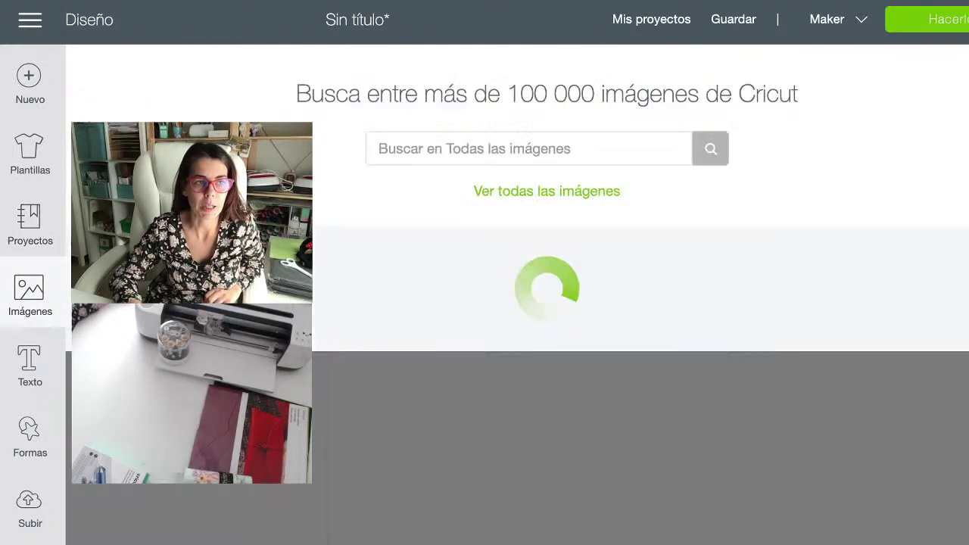
{"action": "left_click", "coordinate": [529, 148]}
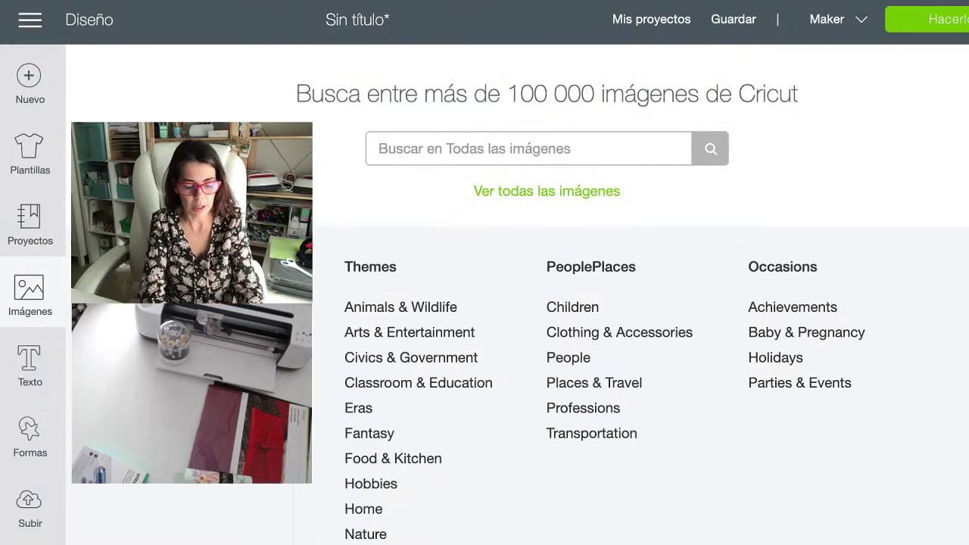
{"action": "type", "text": "navidad"}
{"action": "key", "text": "Return"}
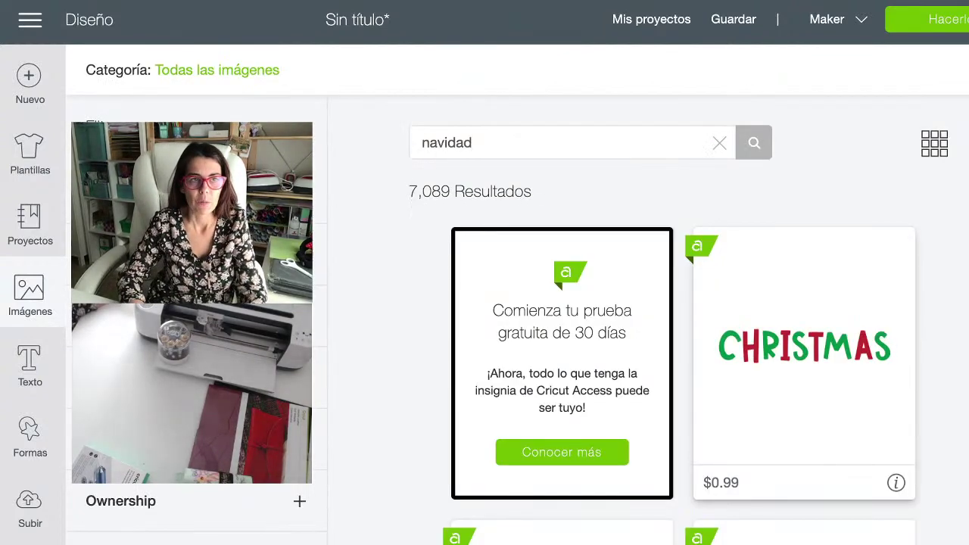
- Browse the "navidad" image results, checking the designs and which are free, purchased or paid
{"action": "scroll", "coordinate": [681, 378], "scroll_direction": "down", "scroll_amount": 3}
{"action": "scroll", "coordinate": [681, 379], "scroll_direction": "down", "scroll_amount": 10}
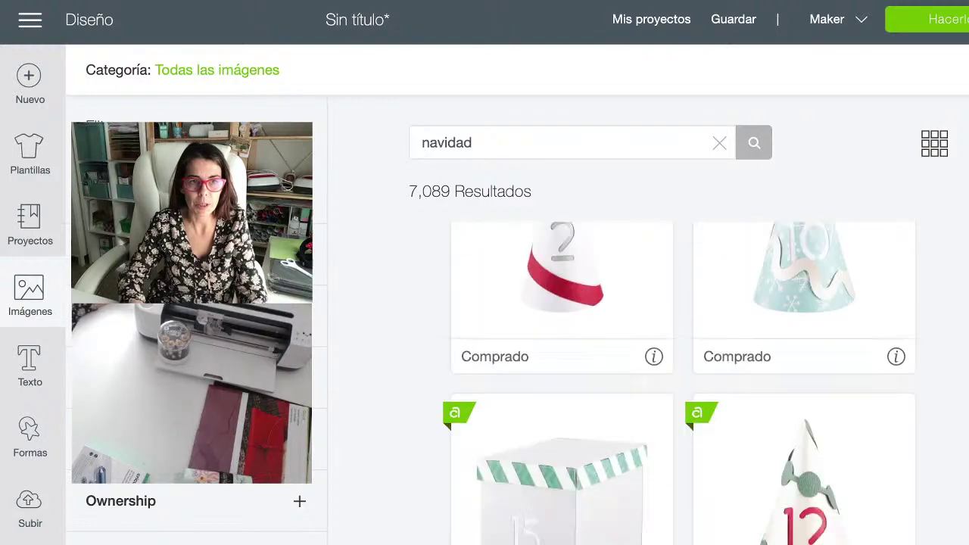
{"action": "scroll", "coordinate": [682, 379], "scroll_direction": "down", "scroll_amount": 10}
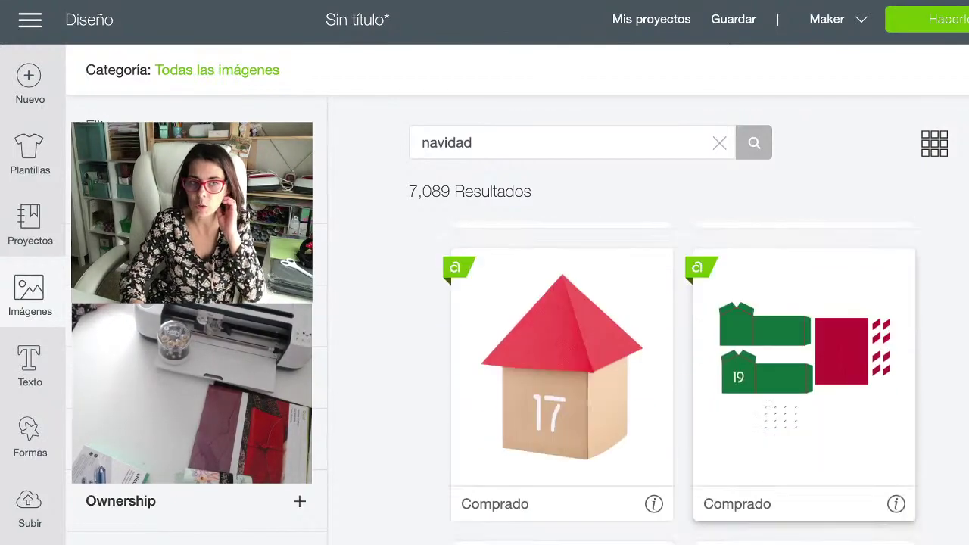
{"action": "scroll", "coordinate": [681, 378], "scroll_direction": "down", "scroll_amount": 10}
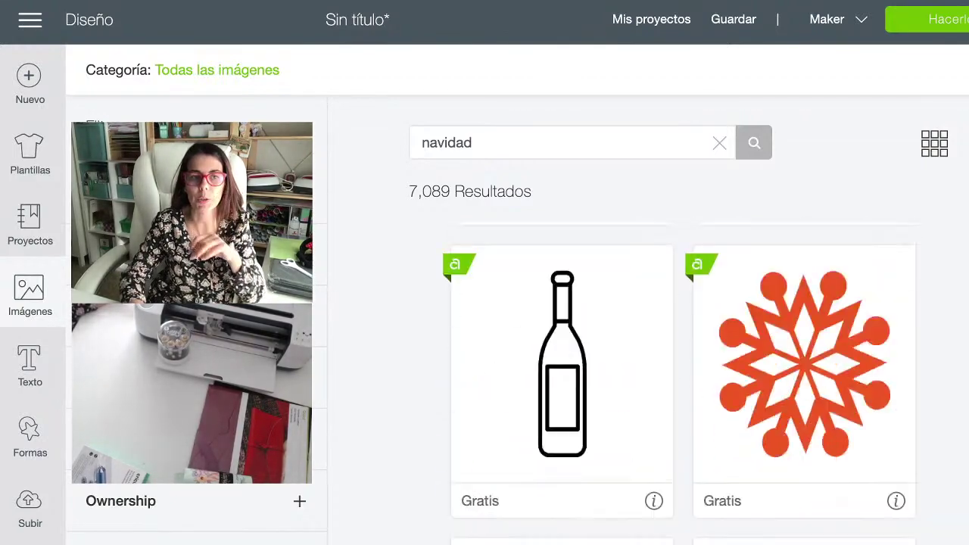
{"action": "scroll", "coordinate": [682, 378], "scroll_direction": "down", "scroll_amount": 10}
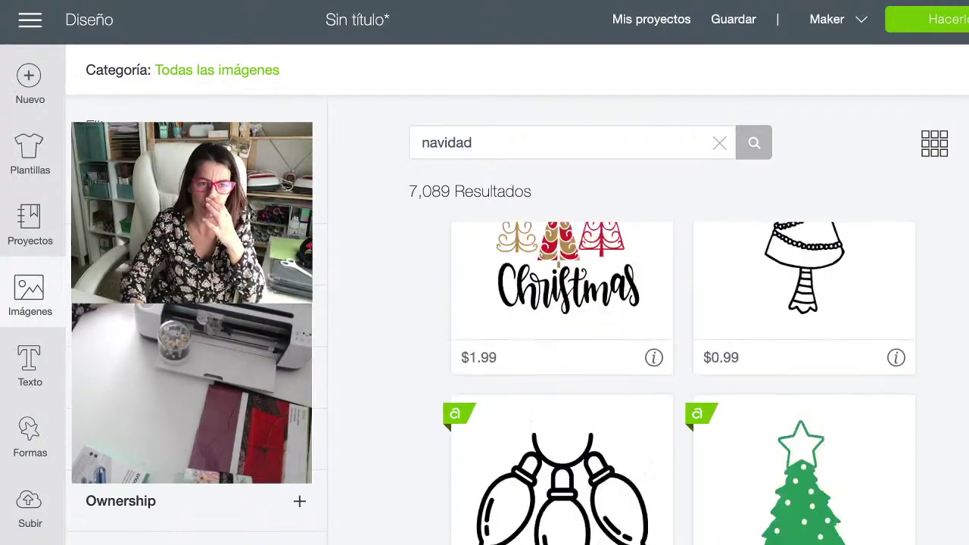
{"action": "scroll", "coordinate": [682, 379], "scroll_direction": "down", "scroll_amount": 10}
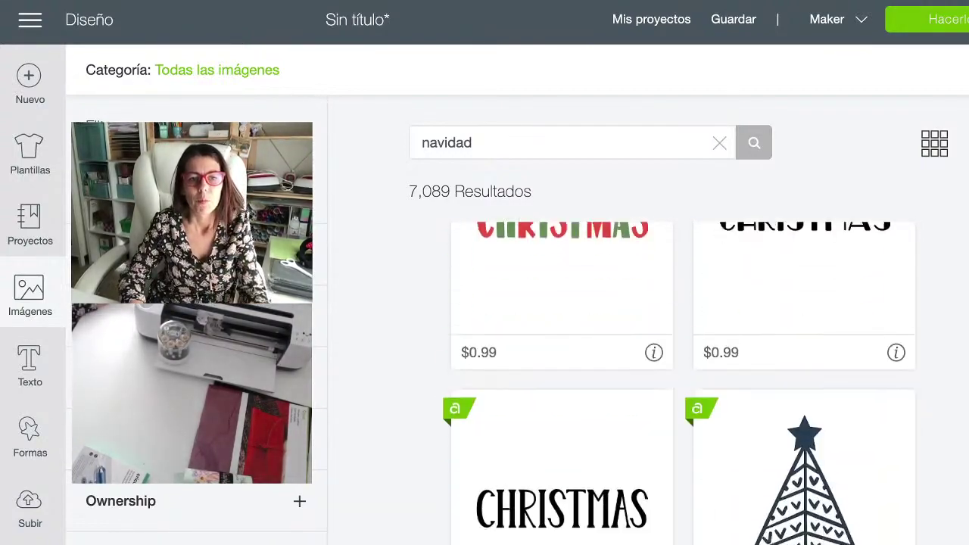
{"action": "scroll", "coordinate": [681, 378], "scroll_direction": "down", "scroll_amount": 10}
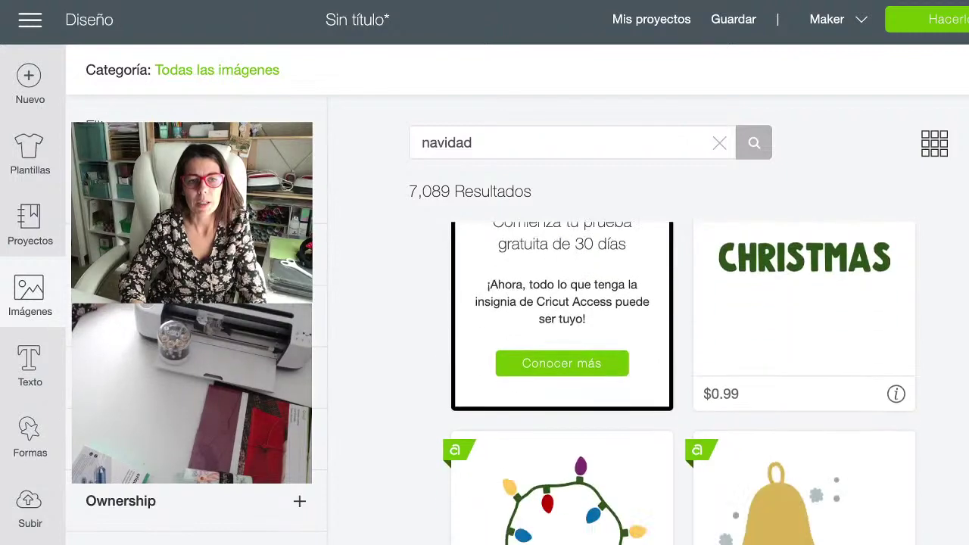
{"action": "scroll", "coordinate": [681, 378], "scroll_direction": "down", "scroll_amount": 8}
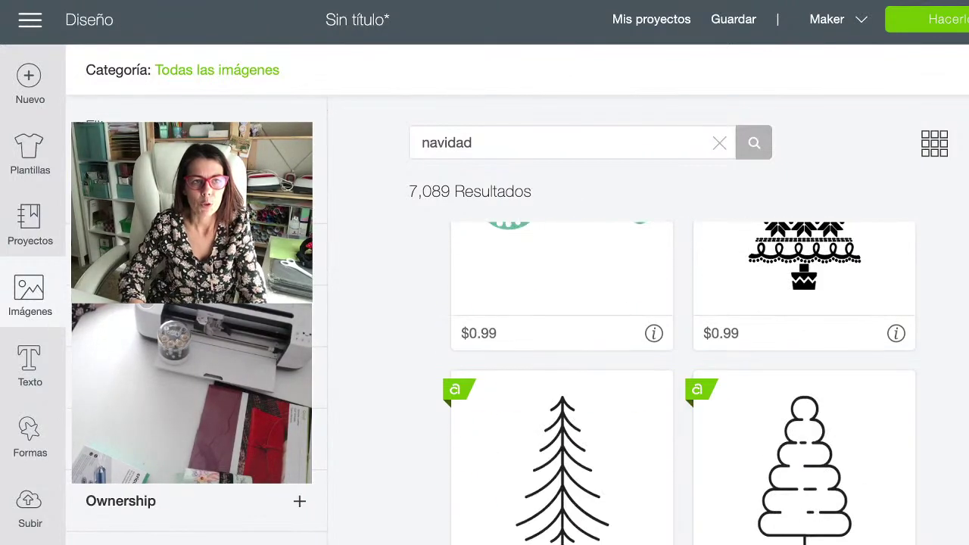
- Search the image library for "leather" instead and look through the designs offered
{"action": "left_click", "coordinate": [421, 143]}
{"action": "key", "text": "ctrl+a"}
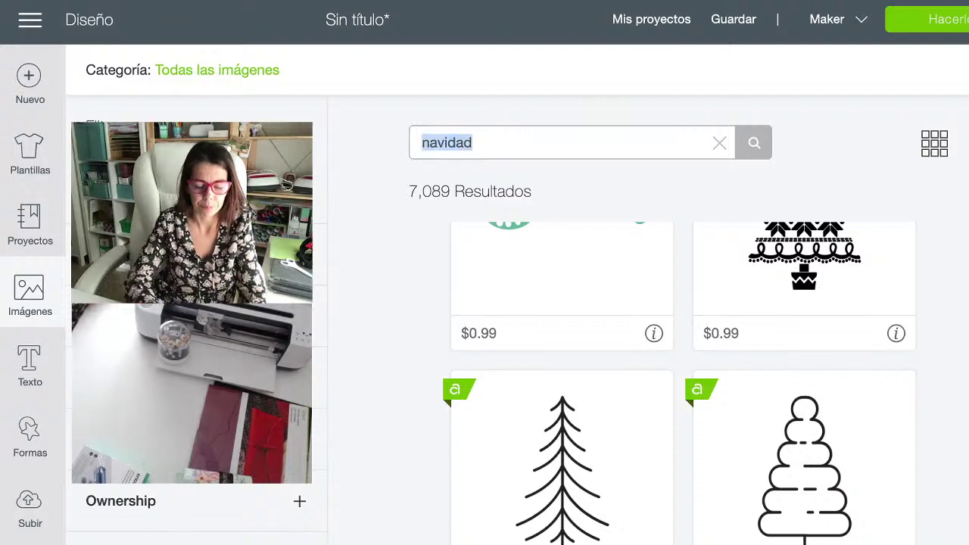
{"action": "type", "text": "leather"}
{"action": "key", "text": "Return"}
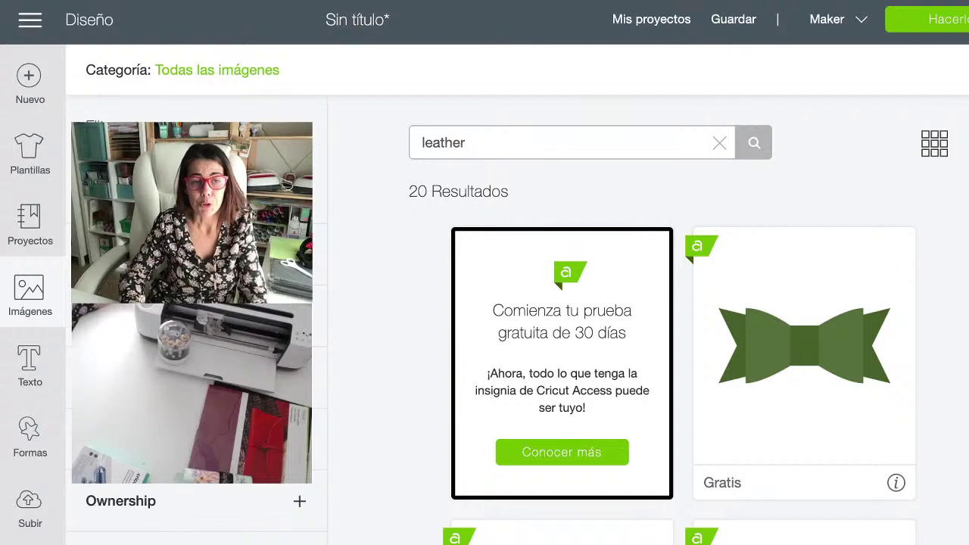
{"action": "scroll", "coordinate": [681, 379], "scroll_direction": "down", "scroll_amount": 10}
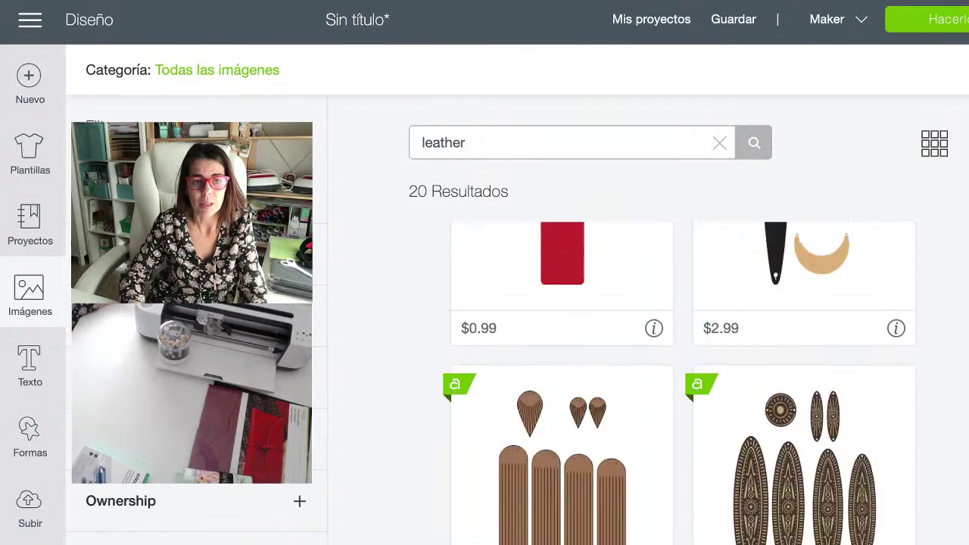
- Look through the remaining "leather" images, then search the whole image library for "piel" instead
{"action": "scroll", "coordinate": [681, 379], "scroll_direction": "down", "scroll_amount": 10}
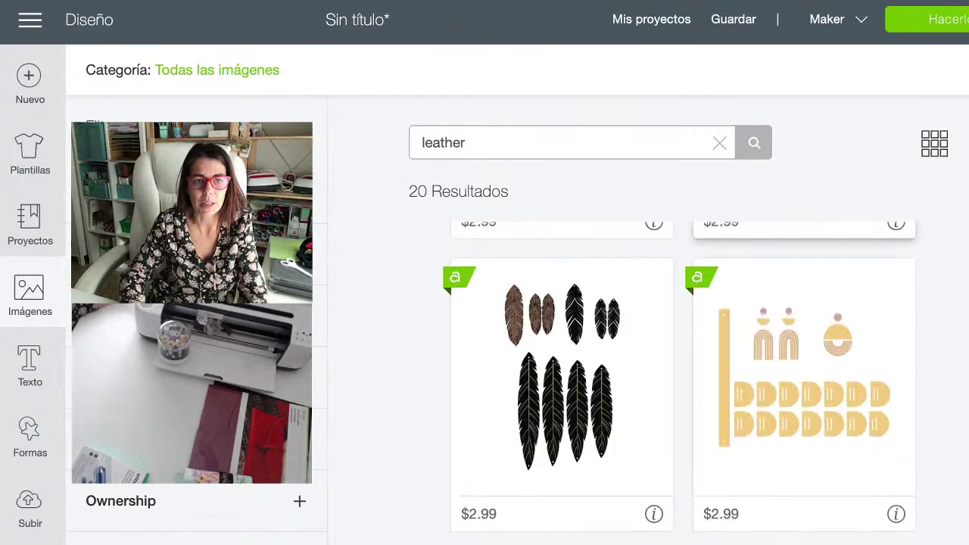
{"action": "scroll", "coordinate": [681, 378], "scroll_direction": "down", "scroll_amount": 10}
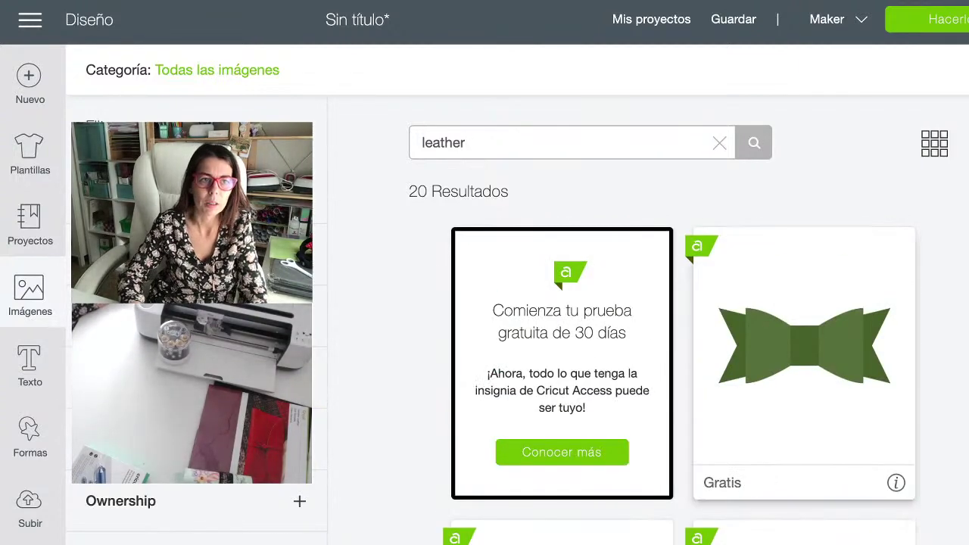
{"action": "left_click", "coordinate": [719, 142]}
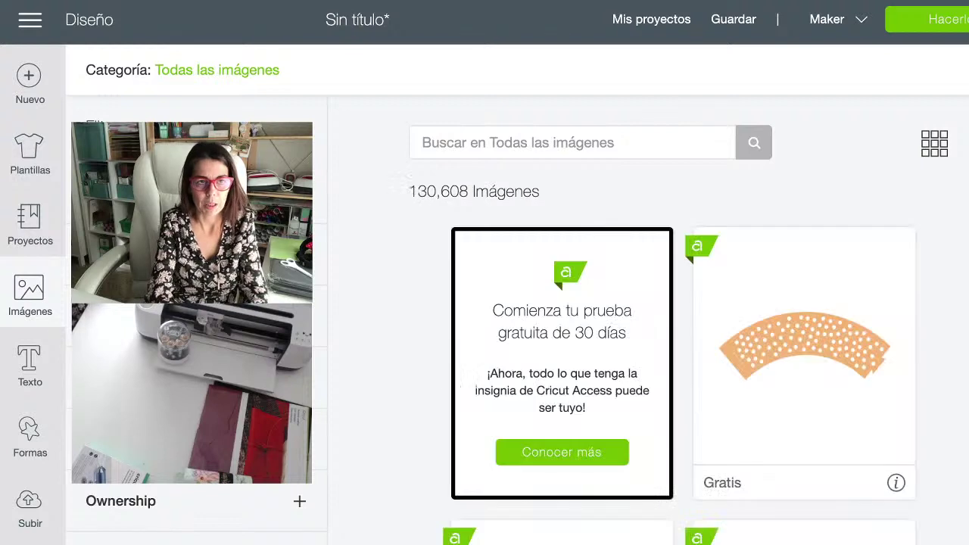
{"action": "left_click", "coordinate": [422, 143]}
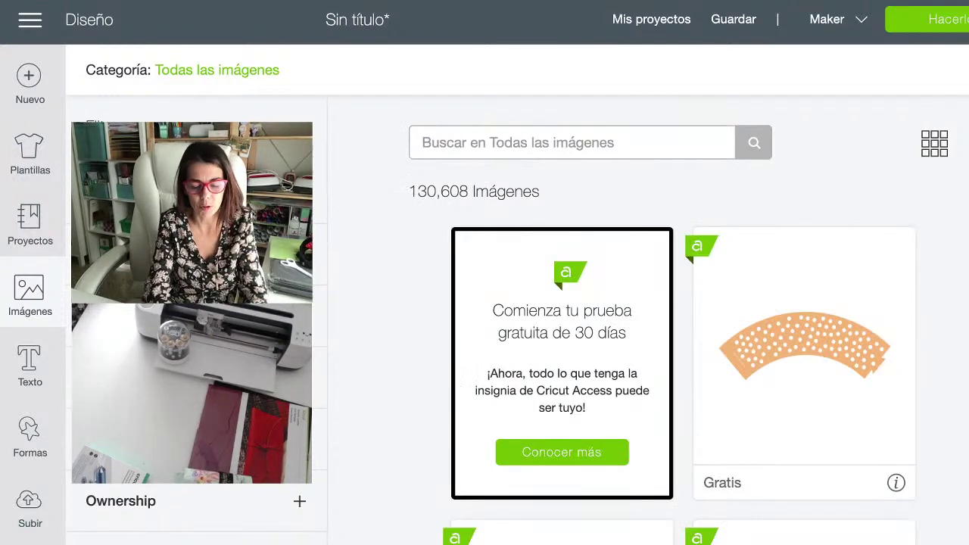
{"action": "type", "text": "piel"}
{"action": "key", "text": "Return"}
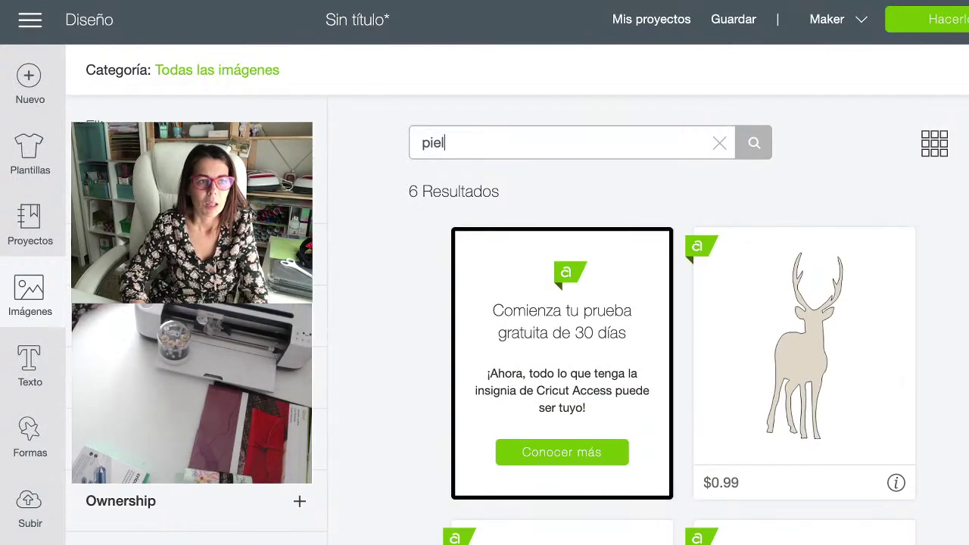
- Leave the image library and search the Cricut Access projects for "navidad"
{"action": "key", "text": "Escape"}
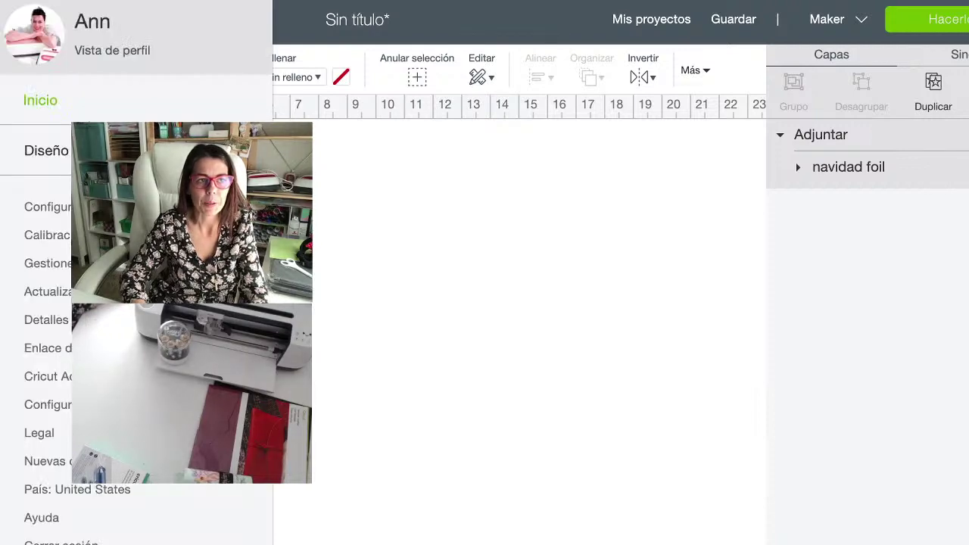
{"action": "left_click", "coordinate": [40, 100]}
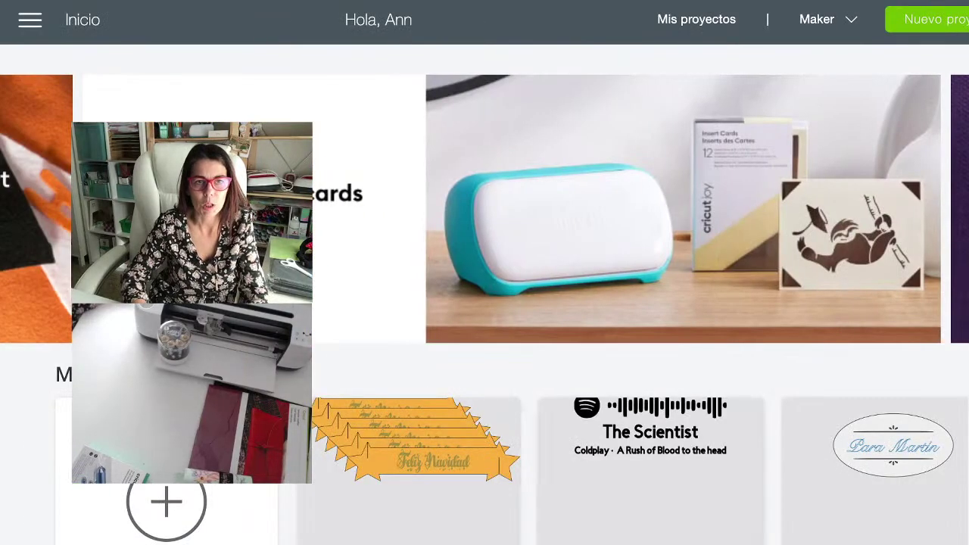
{"action": "scroll", "coordinate": [484, 303], "scroll_direction": "down", "scroll_amount": 5}
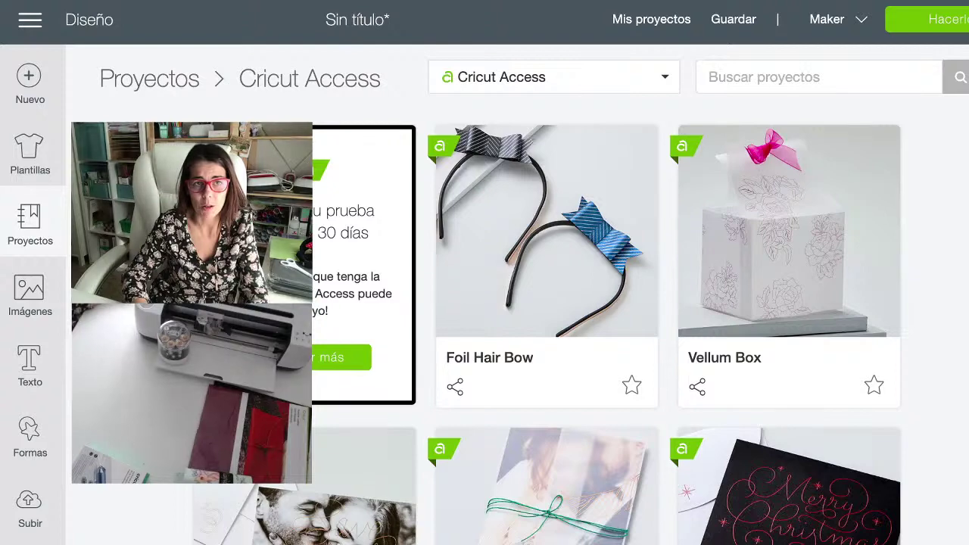
{"action": "left_click", "coordinate": [818, 77]}
{"action": "type", "text": "navidad"}
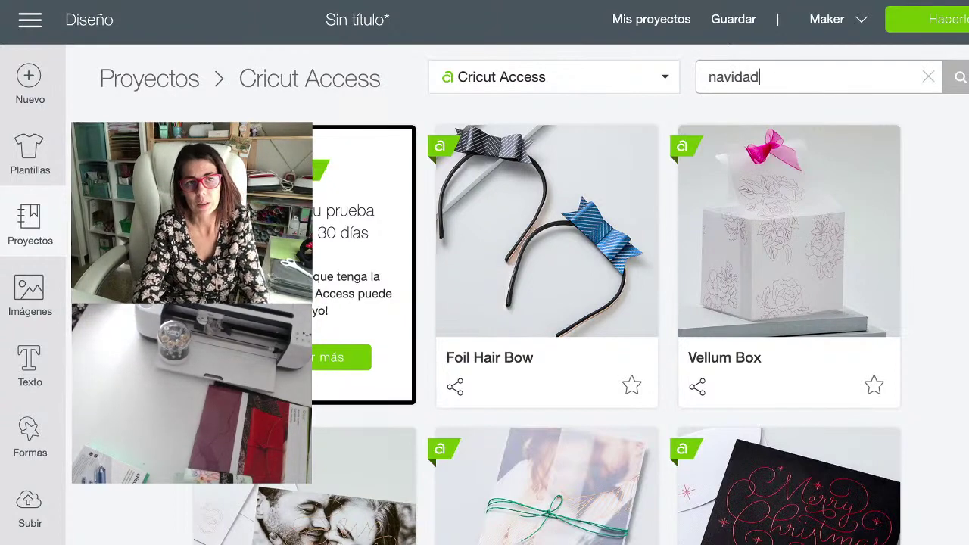
{"action": "key", "text": "Return"}
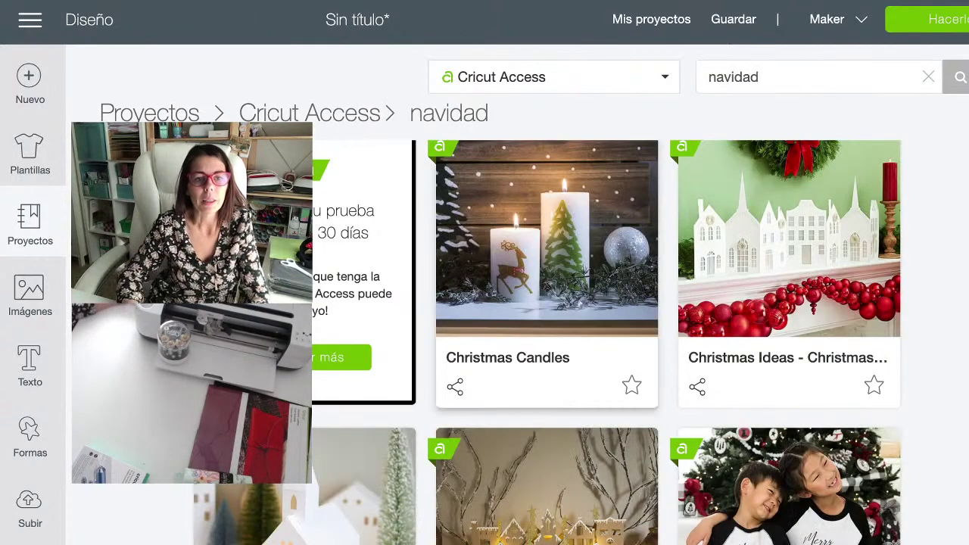
- Look through the Christmas projects and narrow the project search to "navidad piel"
{"action": "scroll", "coordinate": [545, 340], "scroll_direction": "down", "scroll_amount": 3}
{"action": "scroll", "coordinate": [545, 341], "scroll_direction": "down", "scroll_amount": 15}
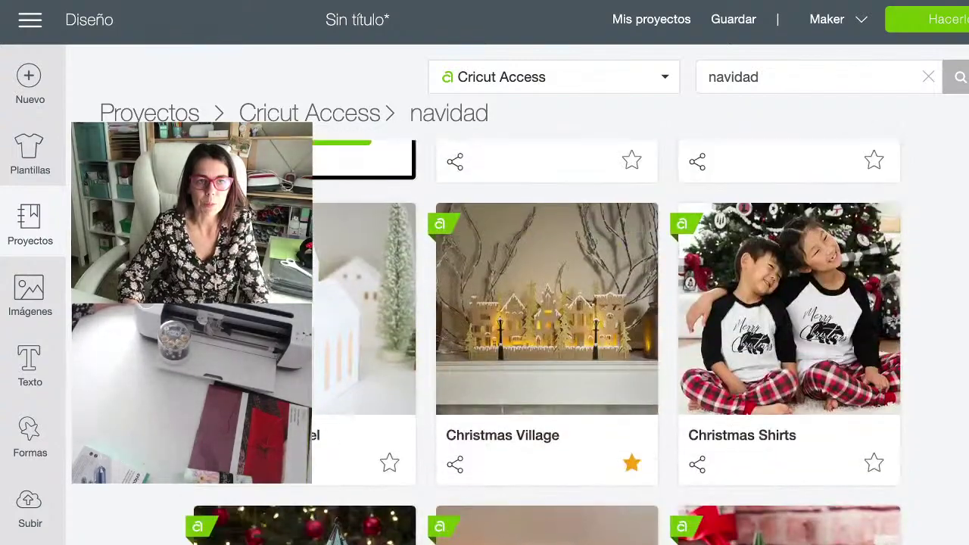
{"action": "left_click", "coordinate": [760, 77]}
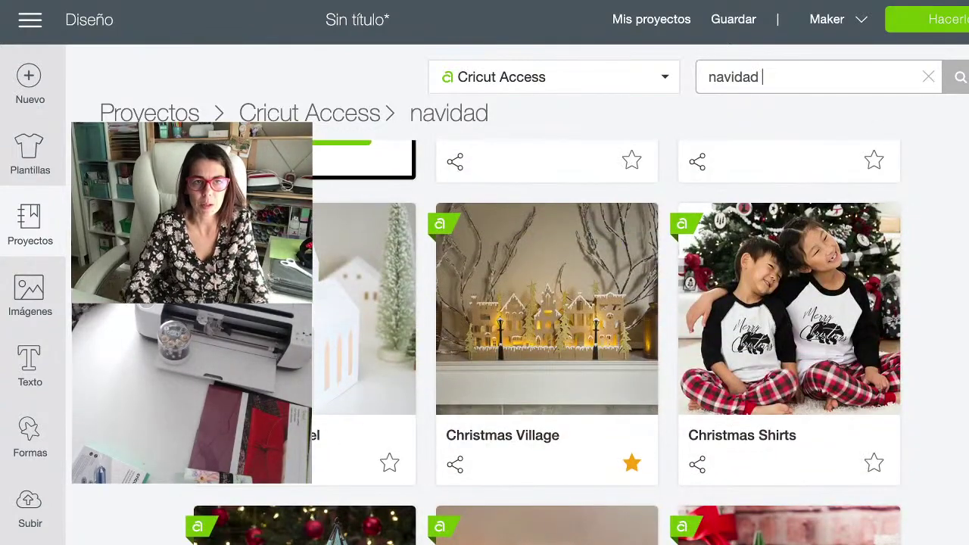
{"action": "type", "text": "piel"}
{"action": "key", "text": "Return"}
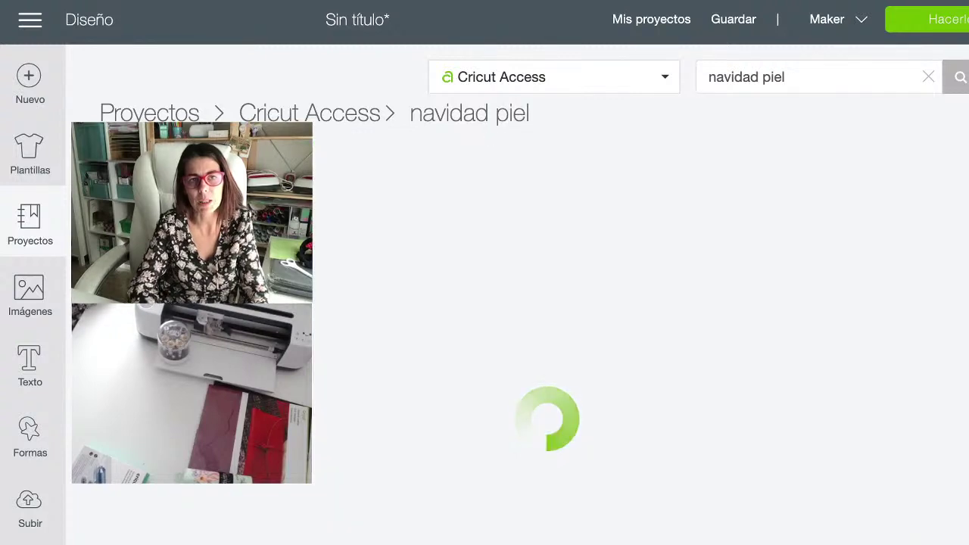
{"action": "scroll", "coordinate": [546, 340], "scroll_direction": "down", "scroll_amount": 3}
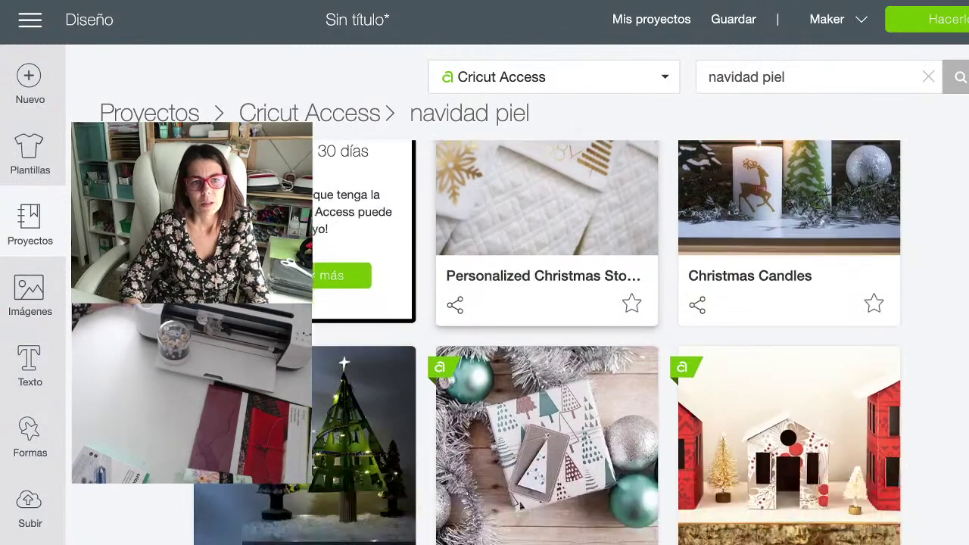
- Replace the project search term with "servilletas" and run the search
{"action": "left_click", "coordinate": [745, 76]}
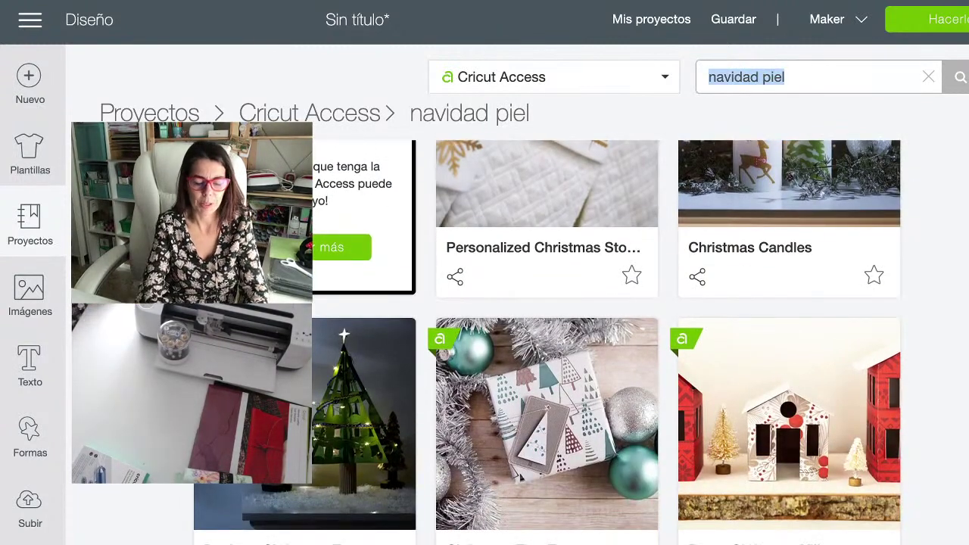
{"action": "type", "text": "servilletas"}
{"action": "key", "text": "Return"}
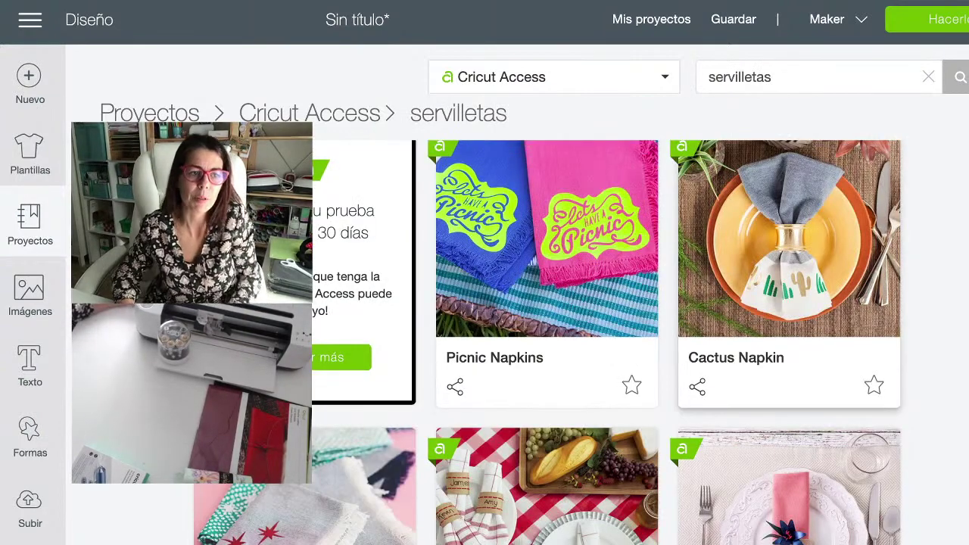
- Browse the "servilletas" projects, examining the napkin ring and decorated napkin ideas for Christmas table settings
{"action": "scroll", "coordinate": [547, 341], "scroll_direction": "down", "scroll_amount": 5}
{"action": "scroll", "coordinate": [546, 340], "scroll_direction": "down", "scroll_amount": 2}
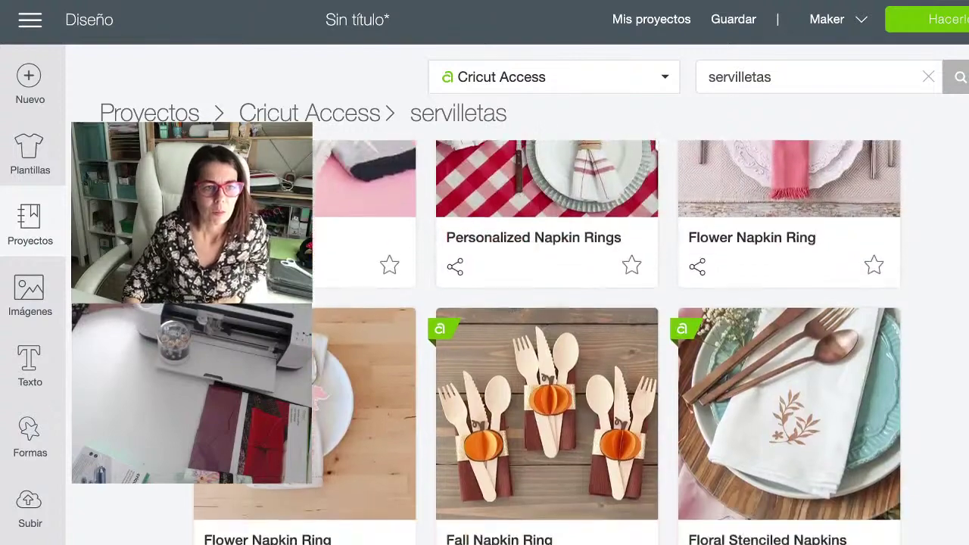
{"action": "scroll", "coordinate": [547, 341], "scroll_direction": "down", "scroll_amount": 4}
{"action": "scroll", "coordinate": [547, 341], "scroll_direction": "down", "scroll_amount": 6}
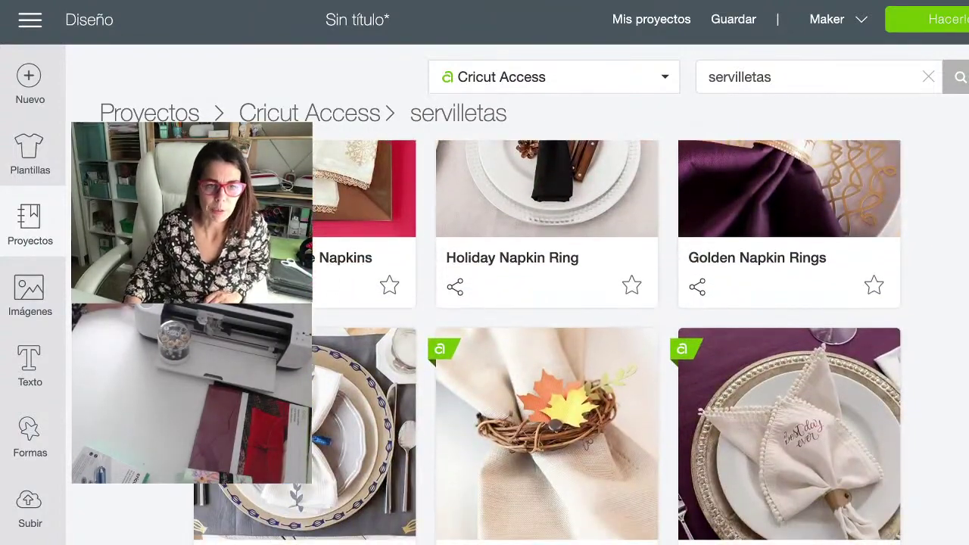
{"action": "scroll", "coordinate": [546, 341], "scroll_direction": "down", "scroll_amount": 2}
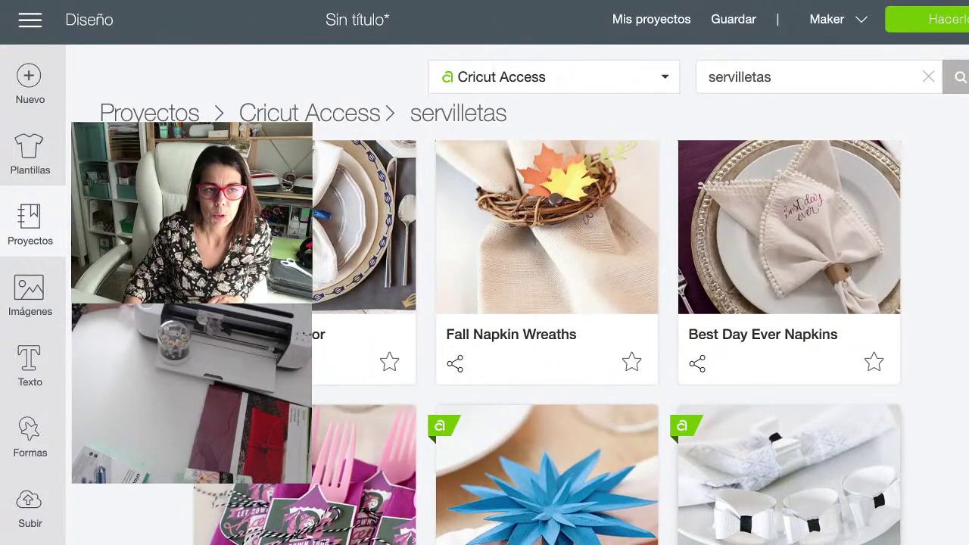
{"action": "scroll", "coordinate": [547, 340], "scroll_direction": "down", "scroll_amount": 3}
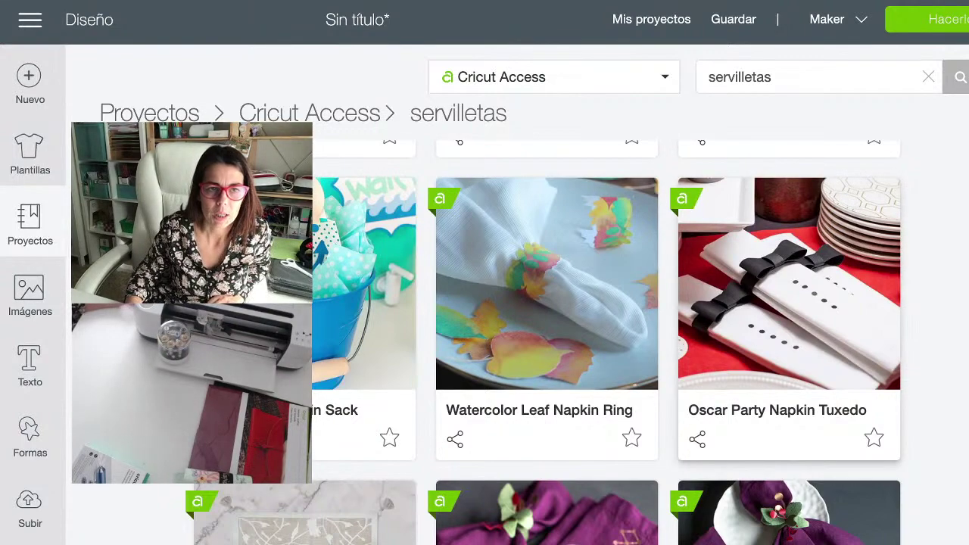
{"action": "scroll", "coordinate": [546, 340], "scroll_direction": "down", "scroll_amount": 8}
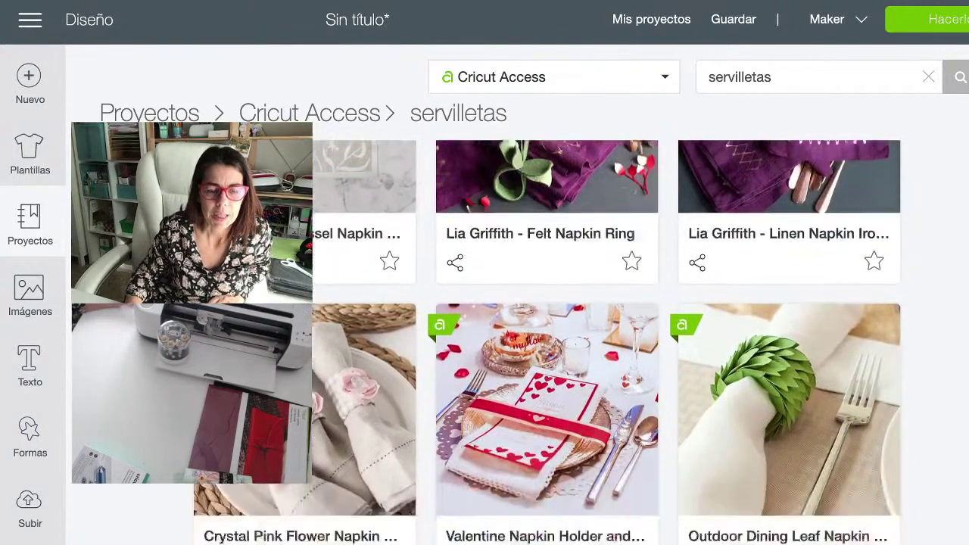
{"action": "scroll", "coordinate": [547, 341], "scroll_direction": "down", "scroll_amount": 2}
{"action": "scroll", "coordinate": [610, 175], "scroll_direction": "down", "scroll_amount": 3}
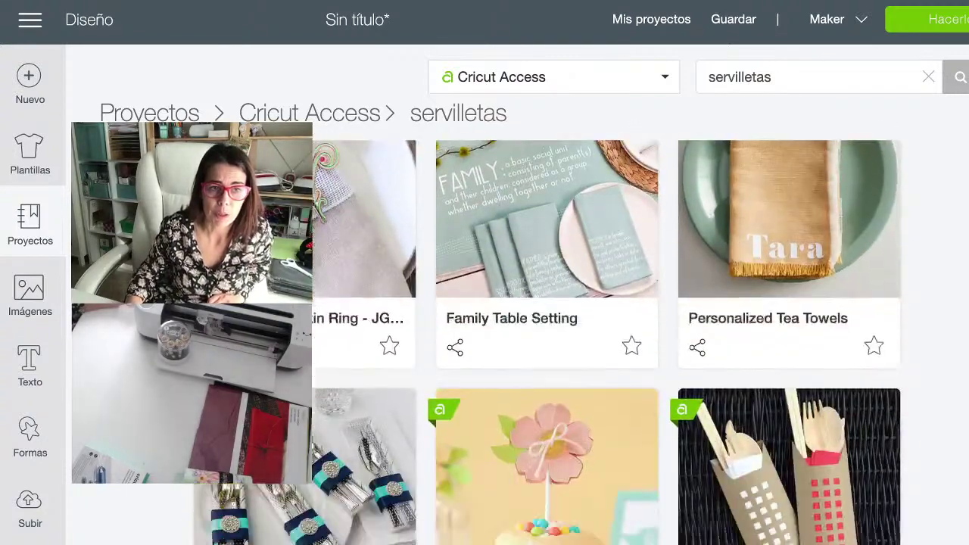
{"action": "scroll", "coordinate": [610, 174], "scroll_direction": "down", "scroll_amount": 5}
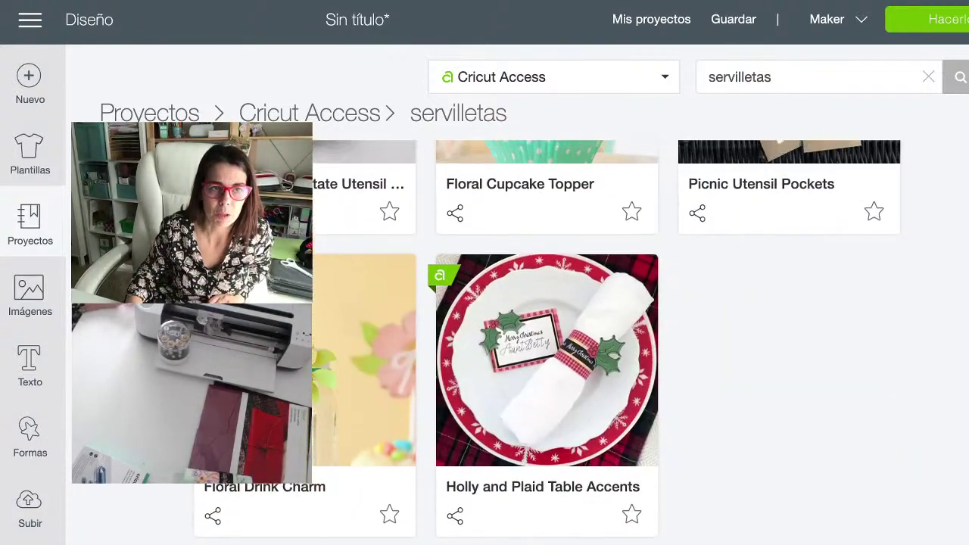
{"action": "scroll", "coordinate": [546, 341], "scroll_direction": "up", "scroll_amount": 5}
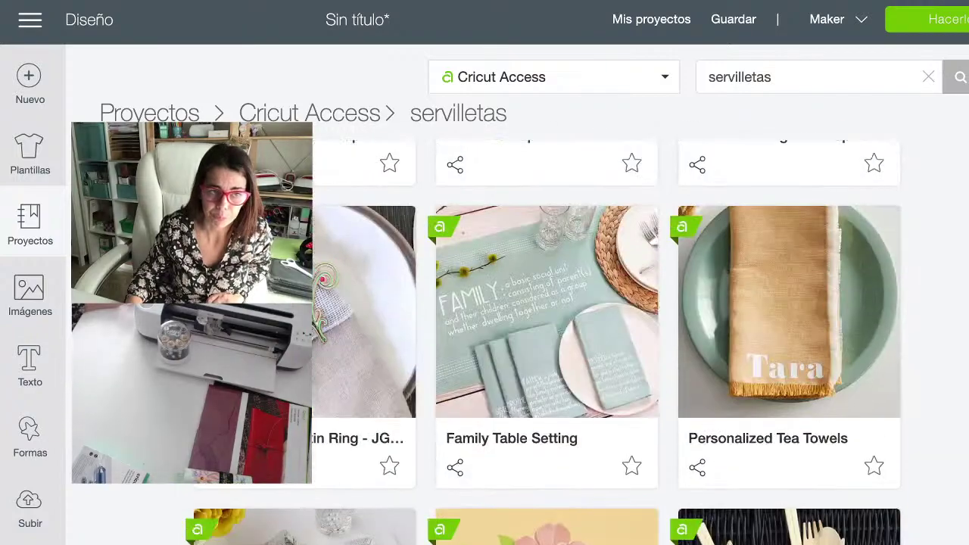
{"action": "scroll", "coordinate": [547, 340], "scroll_direction": "up", "scroll_amount": 5}
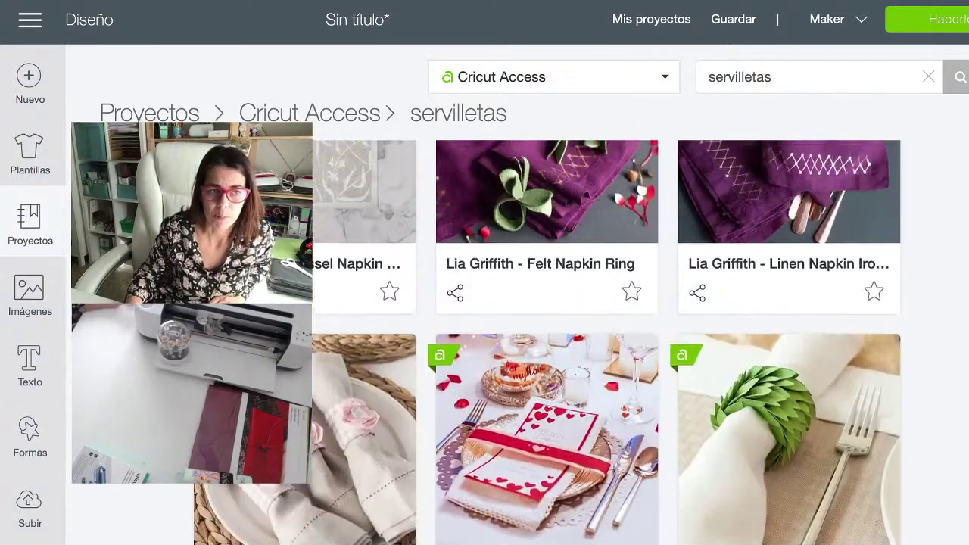
{"action": "scroll", "coordinate": [546, 340], "scroll_direction": "down", "scroll_amount": 3}
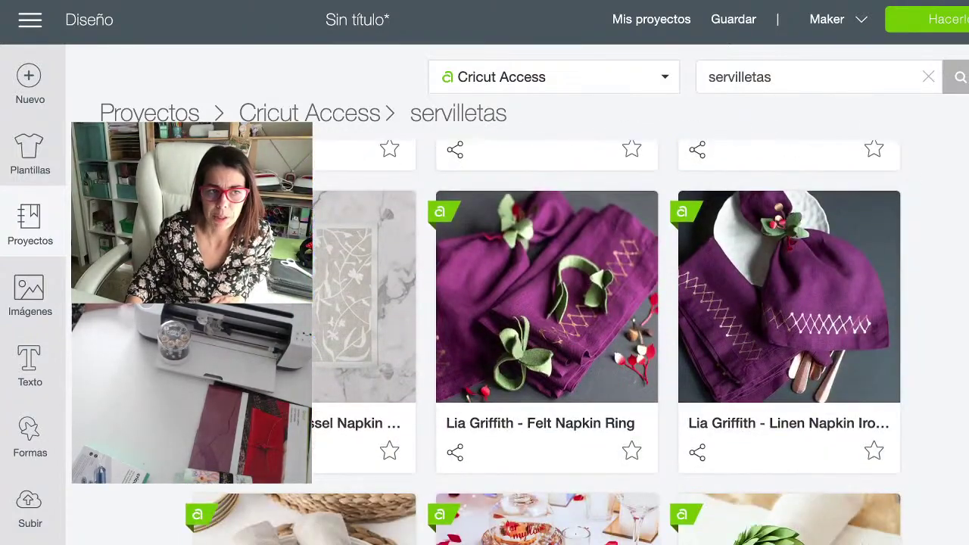
{"action": "scroll", "coordinate": [546, 340], "scroll_direction": "up", "scroll_amount": 10}
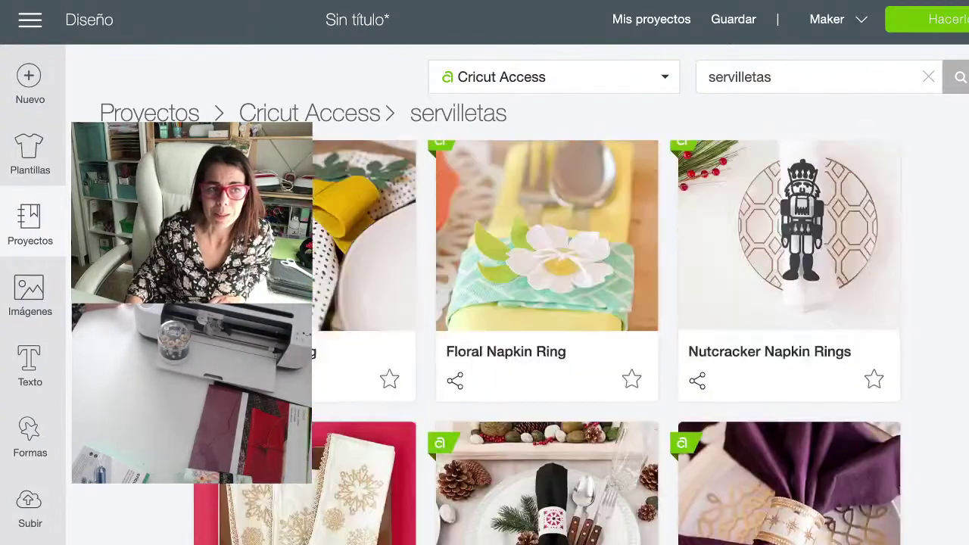
{"action": "scroll", "coordinate": [546, 341], "scroll_direction": "up", "scroll_amount": 10}
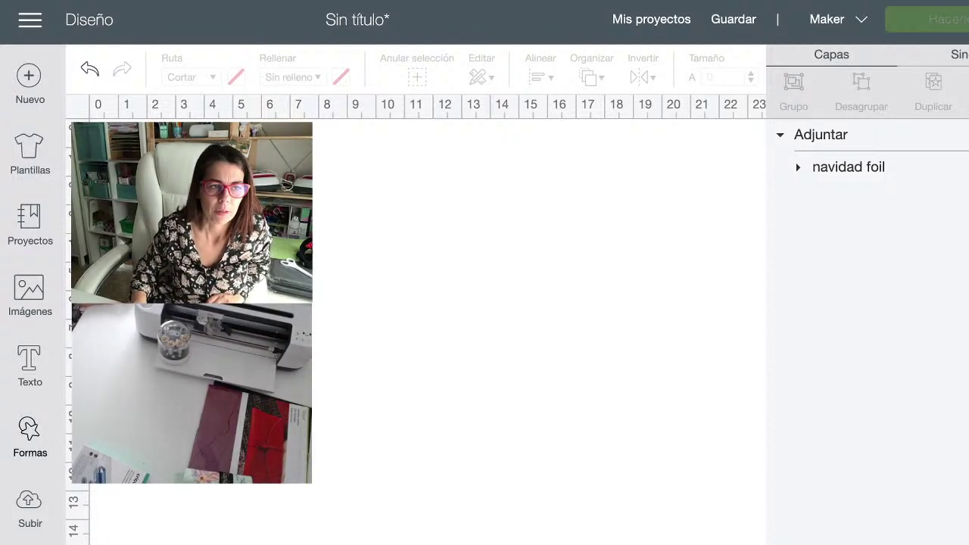
- Insert a square on the canvas, unlock its proportions, stretch it into a rectangle about 16.8 × 3.8 cm and reposition it
{"action": "left_click", "coordinate": [30, 435]}
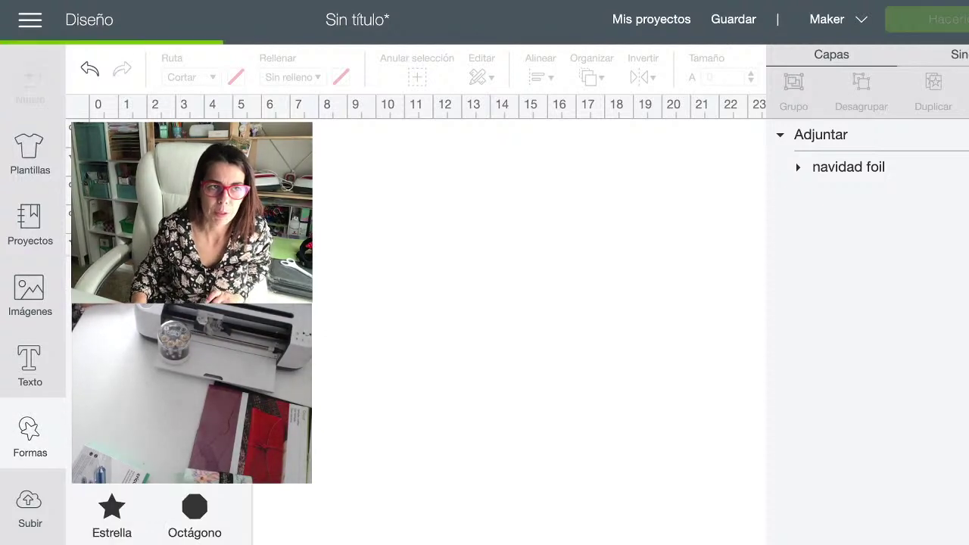
{"action": "left_click", "coordinate": [112, 227]}
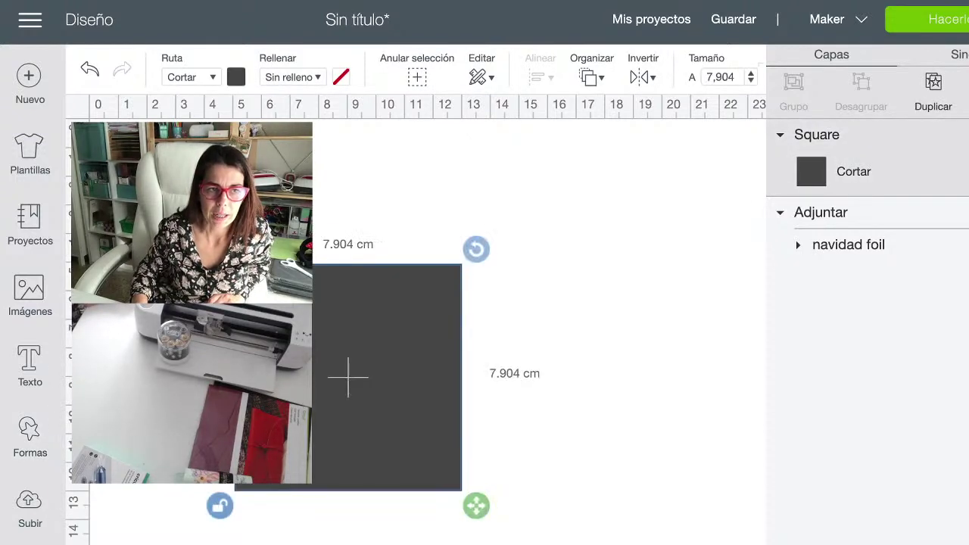
{"action": "left_click", "coordinate": [219, 504]}
{"action": "left_click_drag", "start_coordinate": [476, 505], "coordinate": [728, 387]}
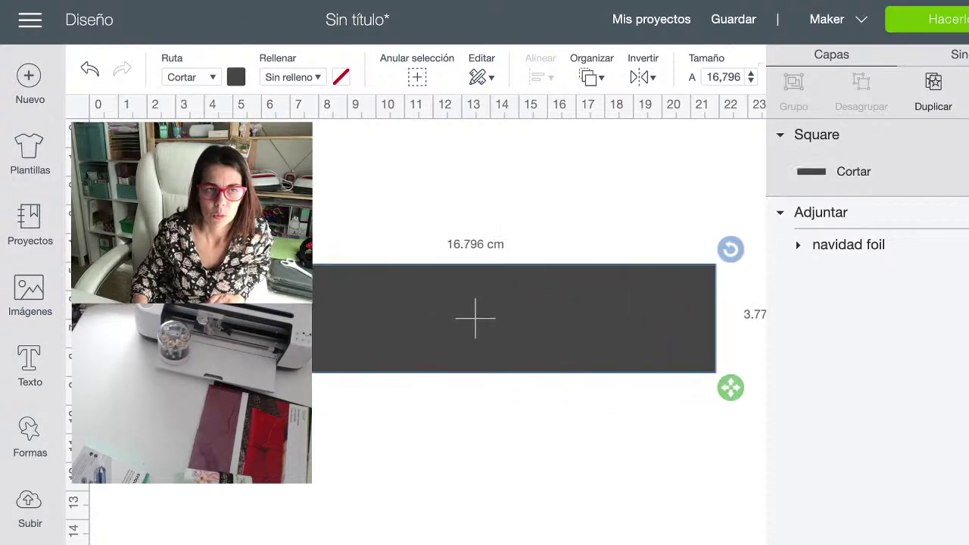
{"action": "left_click_drag", "start_coordinate": [477, 318], "coordinate": [419, 340]}
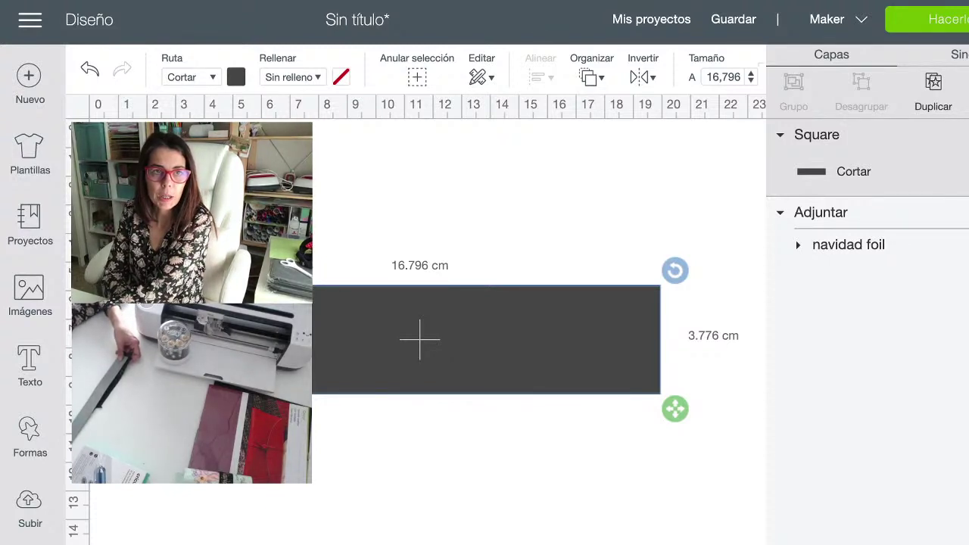
- Set the rectangle's width to 17 cm and open its full size, rotation and position settings
{"action": "left_click", "coordinate": [724, 76]}
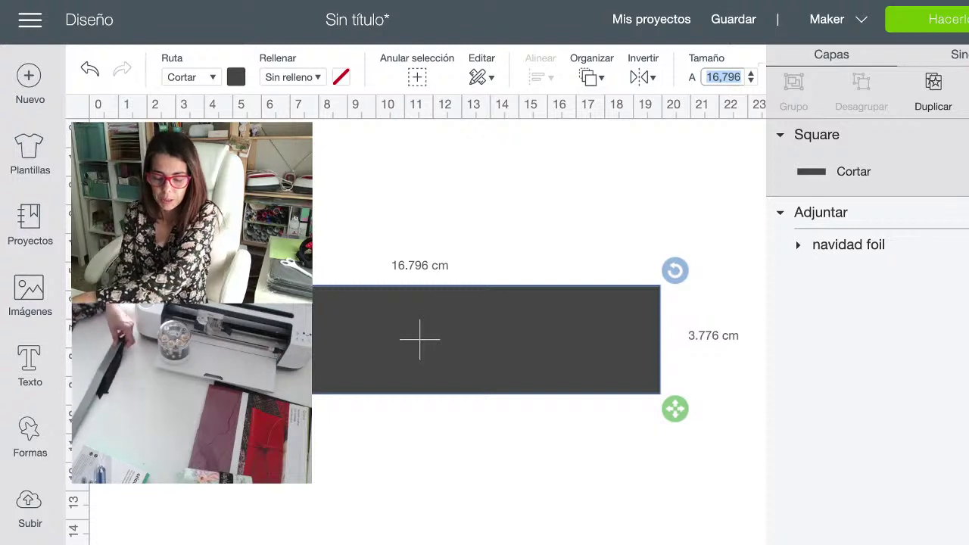
{"action": "type", "text": "17"}
{"action": "key", "text": "Return"}
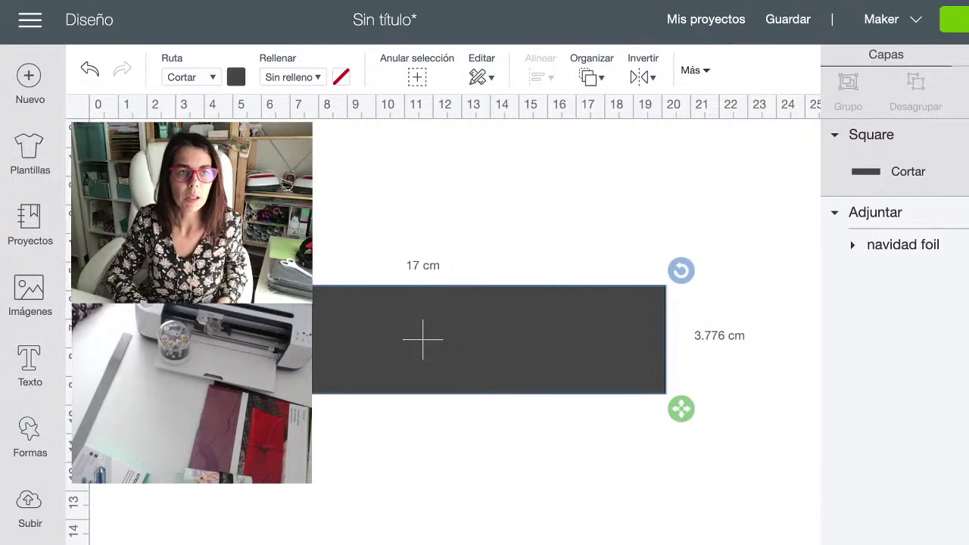
{"action": "left_click", "coordinate": [423, 340]}
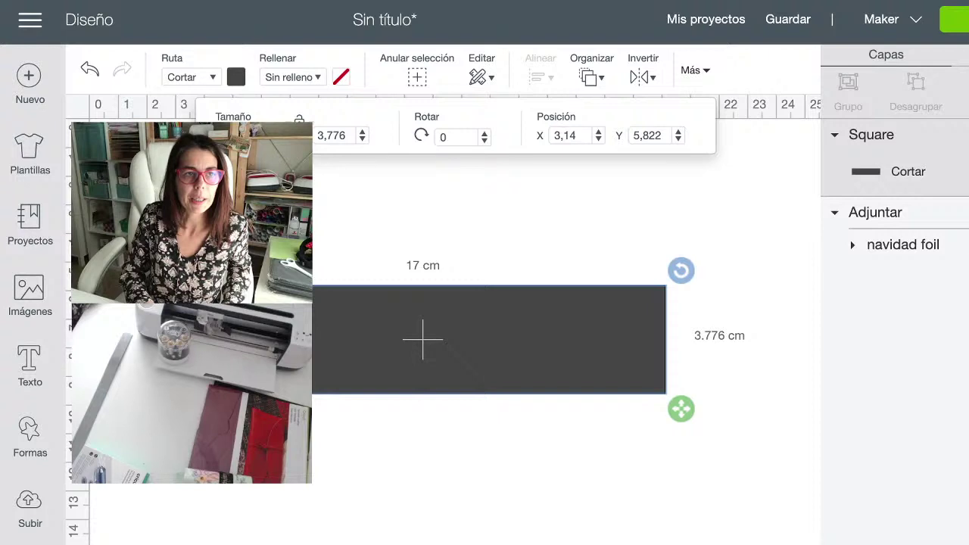
- Set the rectangle's height to 3.5 cm and close its size settings with the rectangle selected
{"action": "key", "text": "Tab"}
{"action": "type", "text": "5"}
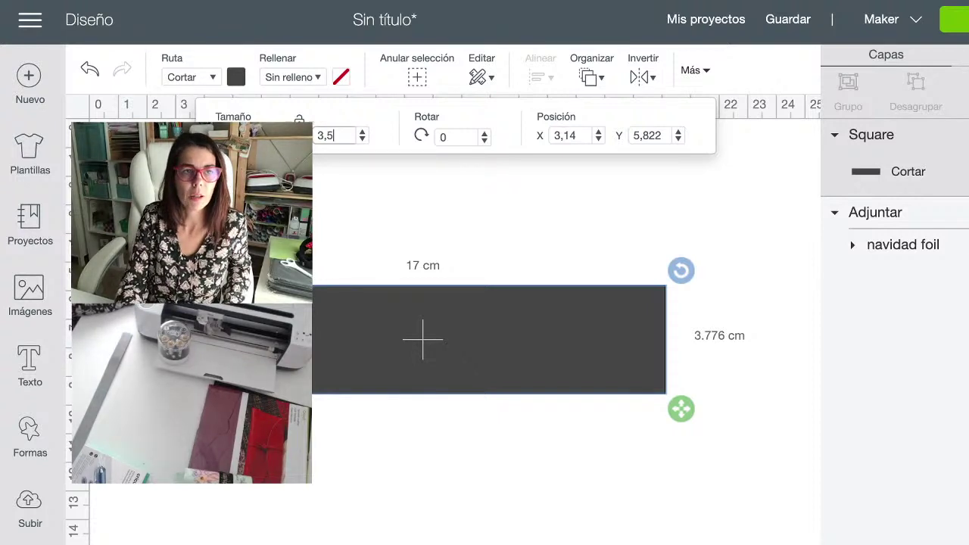
{"action": "key", "text": "Return"}
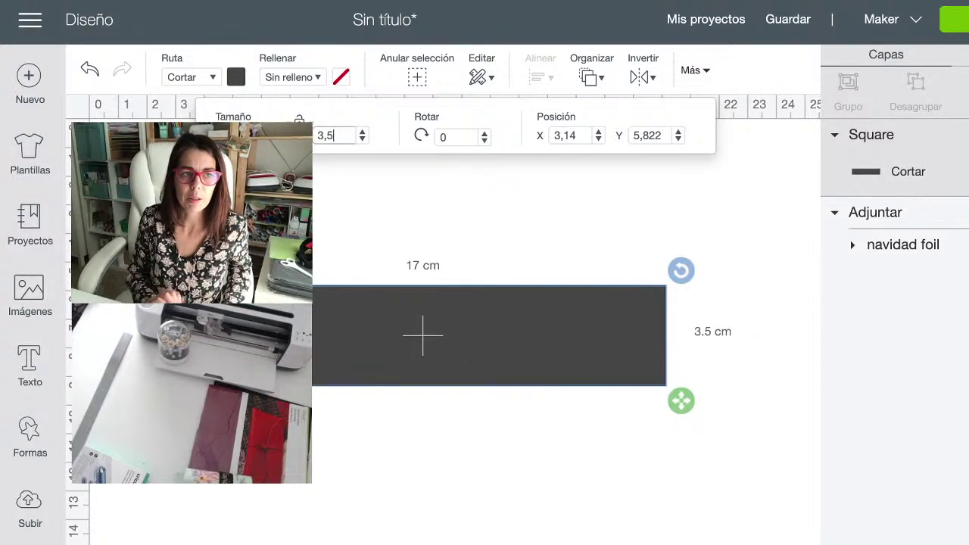
{"action": "key", "text": "Escape"}
{"action": "left_click", "coordinate": [422, 334]}
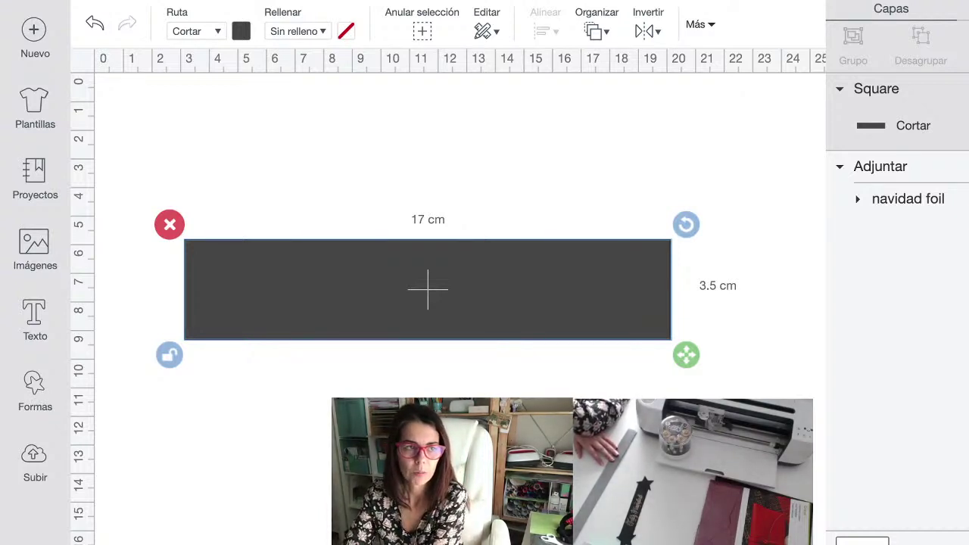
- Insert a star shape on the canvas
{"action": "left_click", "coordinate": [35, 390]}
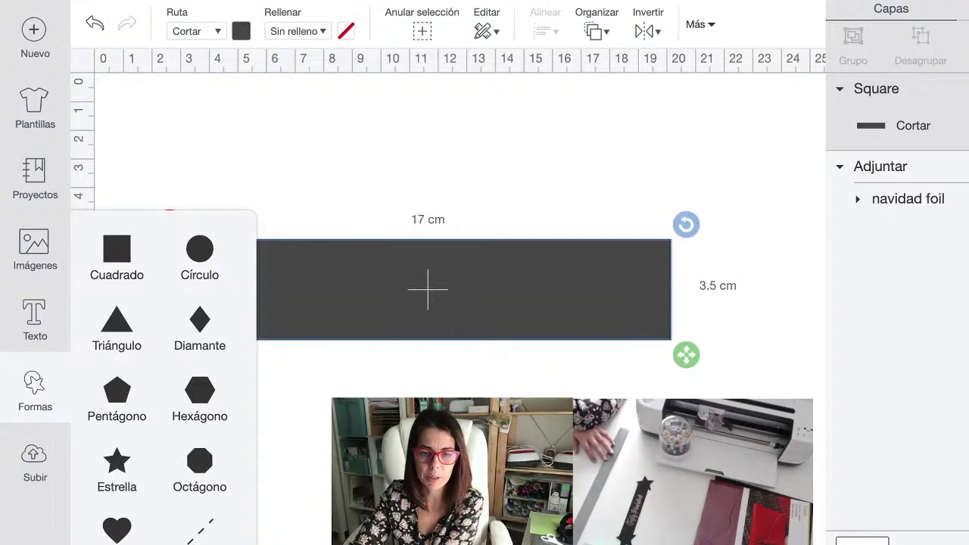
{"action": "key", "text": "Escape"}
{"action": "left_click", "coordinate": [117, 464]}
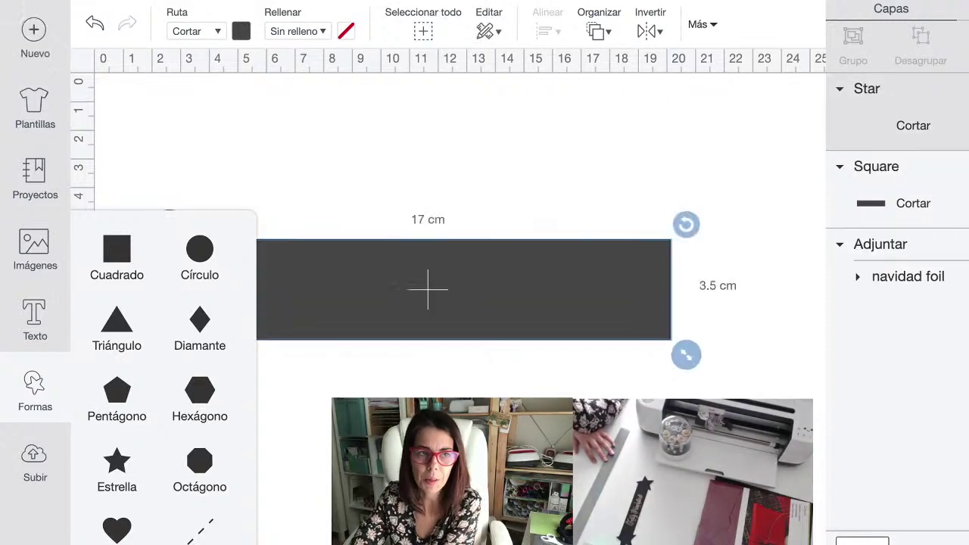
{"action": "left_click", "coordinate": [530, 151]}
{"action": "left_click", "coordinate": [394, 303]}
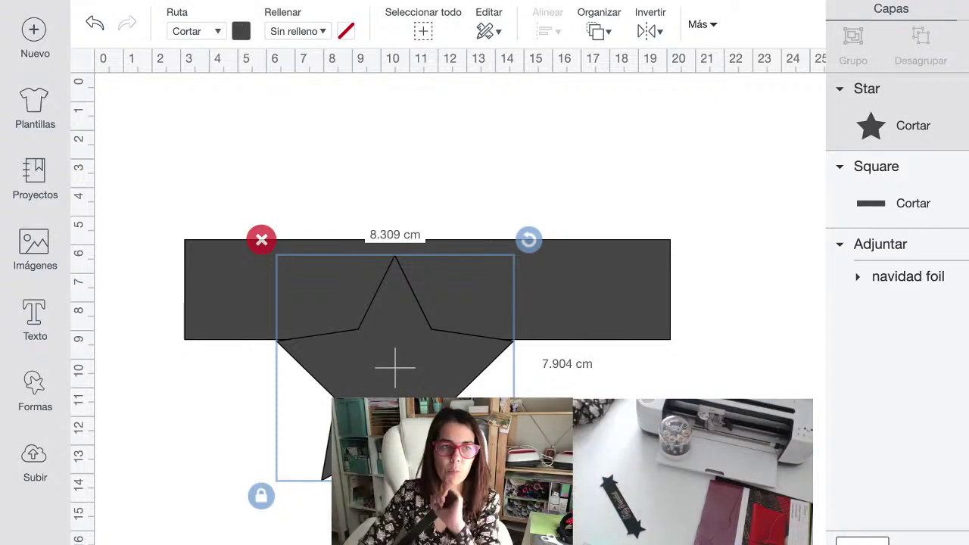
- Move the star just below the rectangle and set its height to 4.5 cm with the proportions locked
{"action": "left_click_drag", "start_coordinate": [395, 368], "coordinate": [397, 453]}
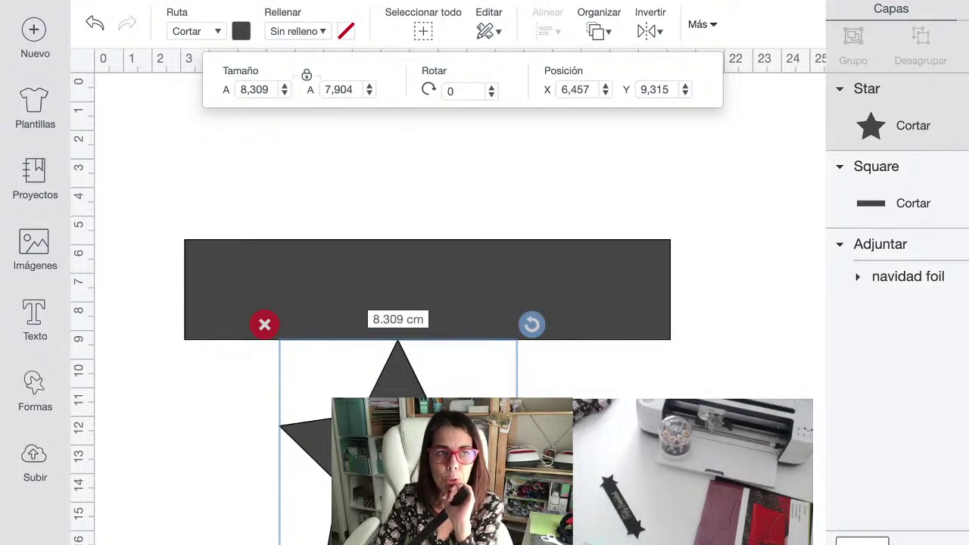
{"action": "left_click", "coordinate": [333, 89]}
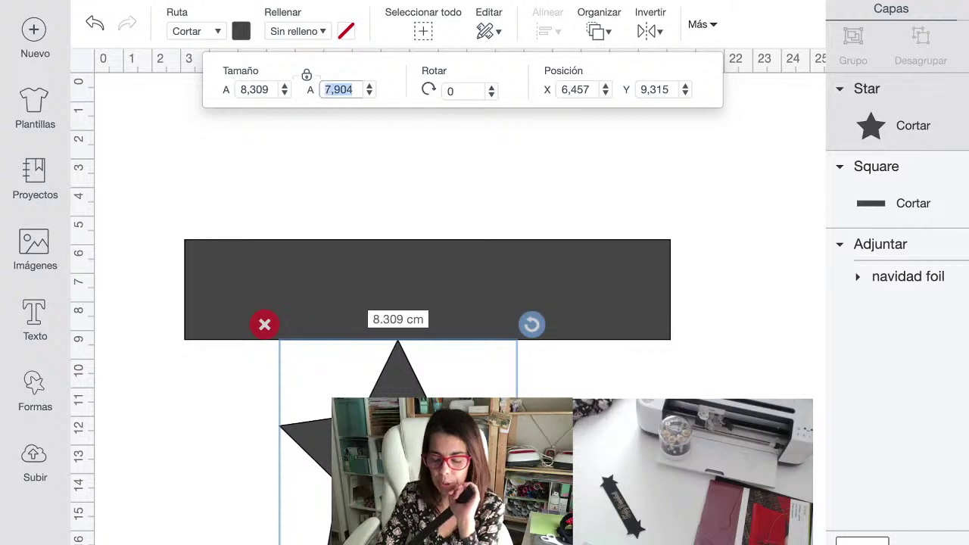
{"action": "type", "text": "4,5"}
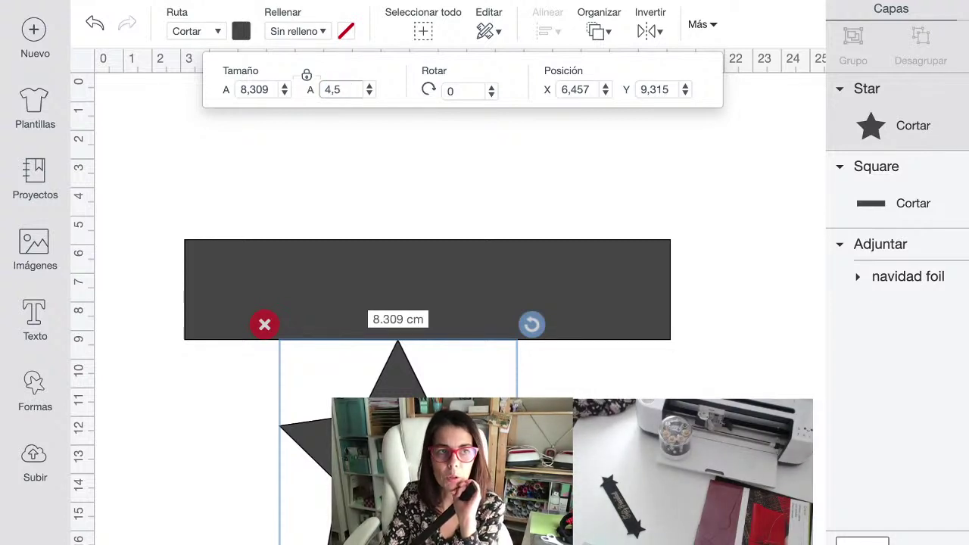
{"action": "key", "text": "Return"}
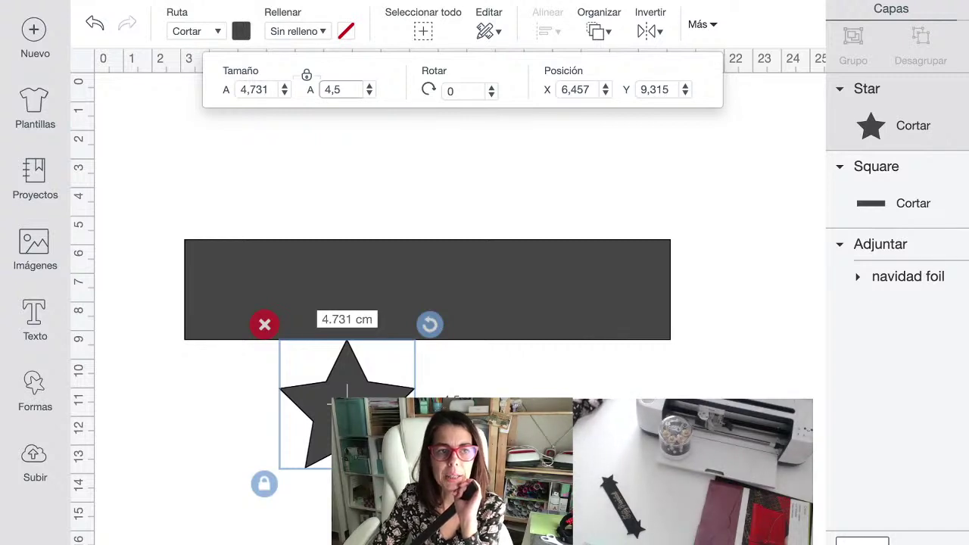
- Position the star over the rectangle's left end and enlarge it to about 5.5 × 5.3 cm
{"action": "left_click_drag", "start_coordinate": [347, 401], "coordinate": [187, 289]}
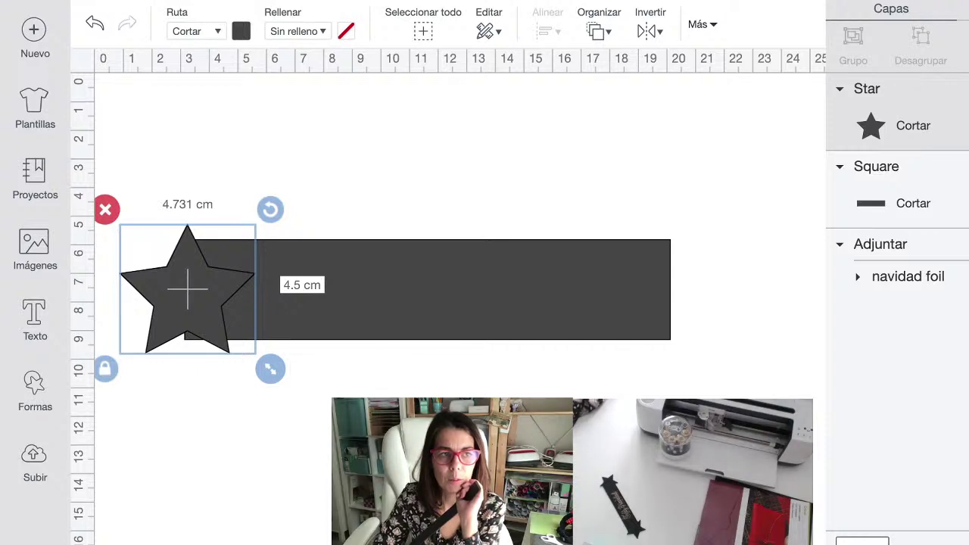
{"action": "left_click_drag", "start_coordinate": [188, 289], "coordinate": [185, 296]}
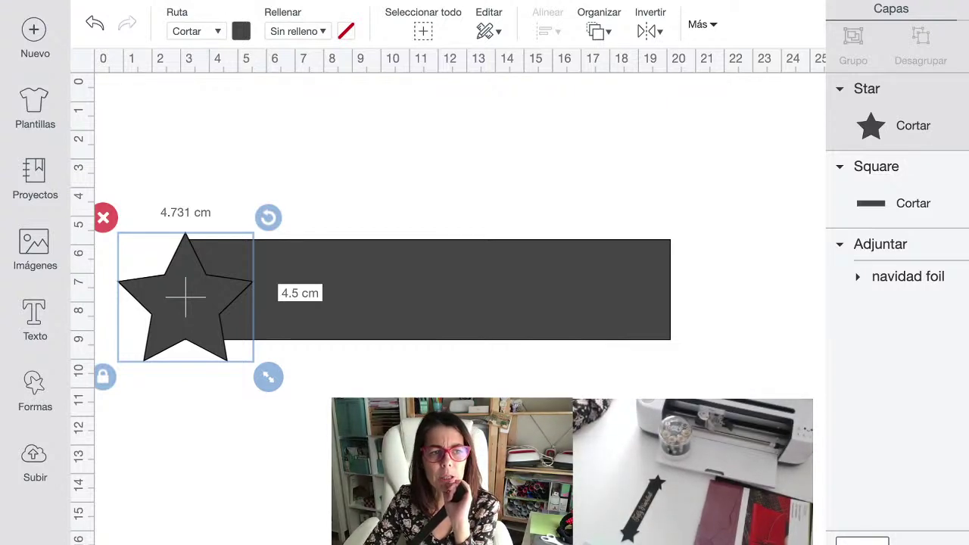
{"action": "left_click_drag", "start_coordinate": [268, 376], "coordinate": [271, 379]}
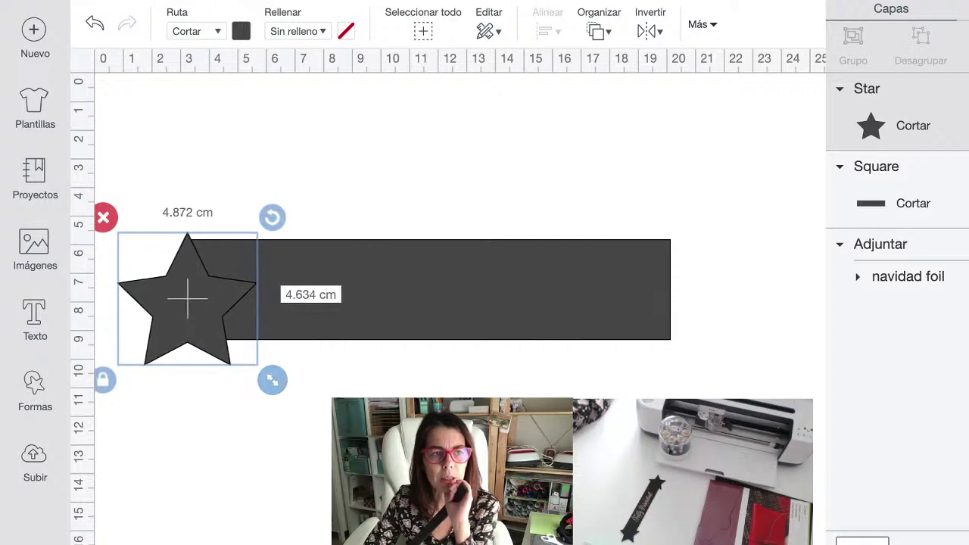
{"action": "left_click_drag", "start_coordinate": [187, 299], "coordinate": [186, 295]}
{"action": "left_click_drag", "start_coordinate": [271, 376], "coordinate": [290, 394]}
{"action": "left_click_drag", "start_coordinate": [196, 305], "coordinate": [187, 290]}
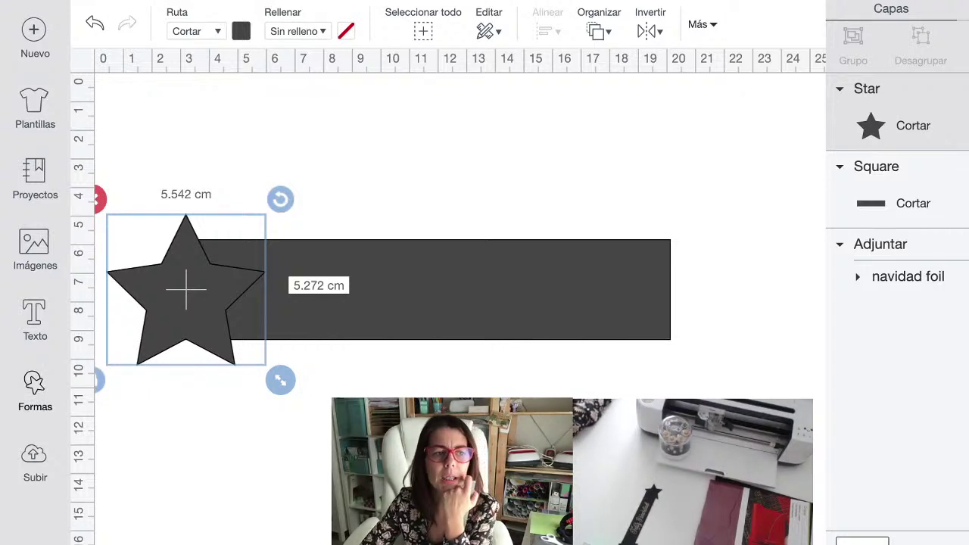
- Duplicate the star and place the copy over the rectangle's right end, level with the first star
{"action": "left_click", "coordinate": [35, 390]}
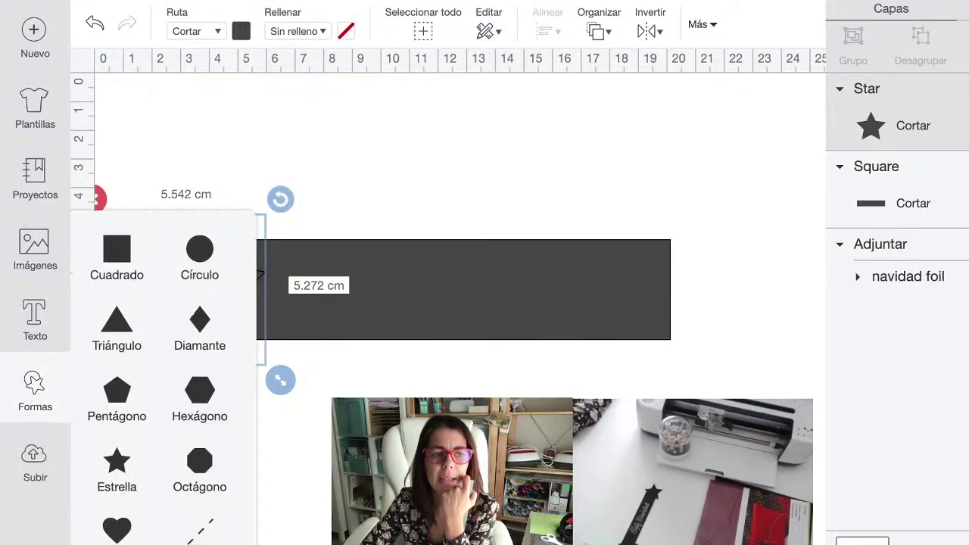
{"action": "key", "text": "Escape"}
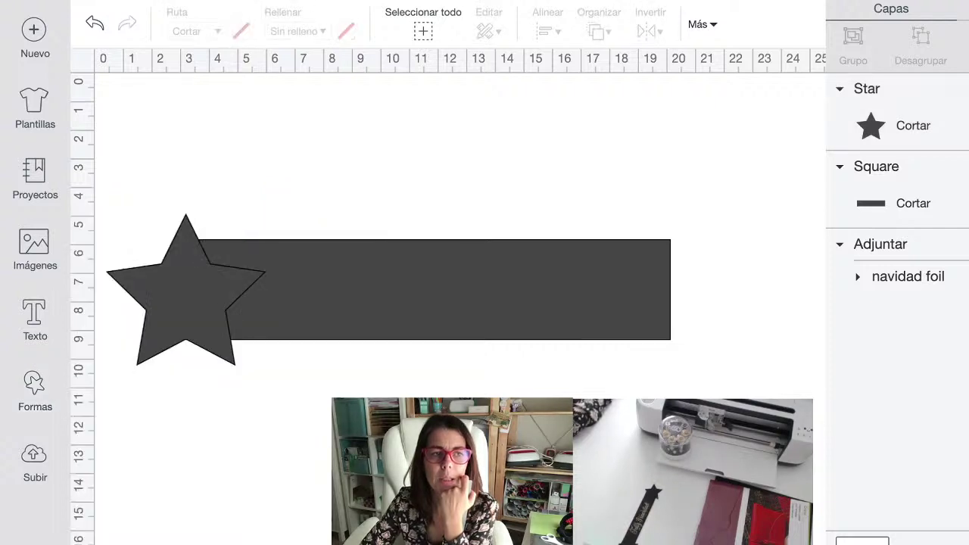
{"action": "left_click", "coordinate": [186, 290]}
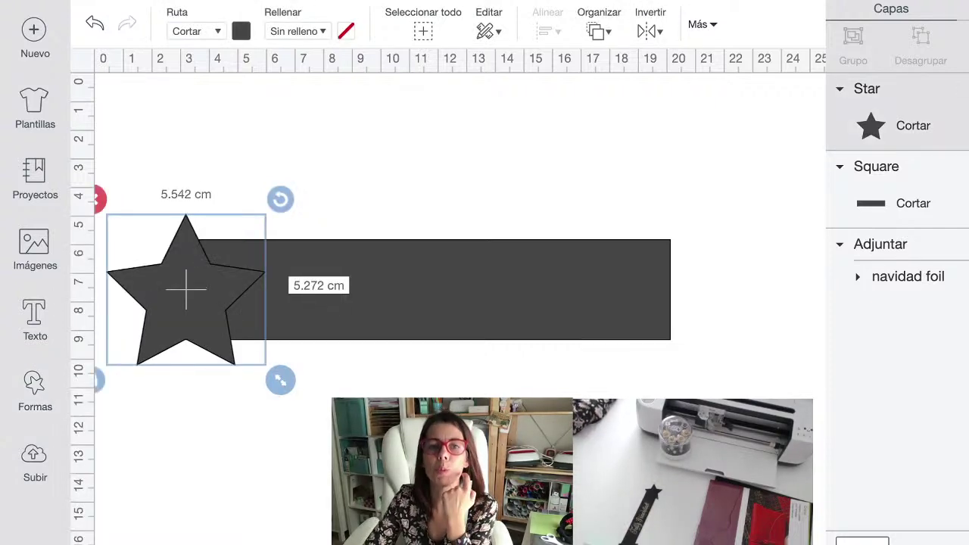
{"action": "key", "text": "ctrl+d"}
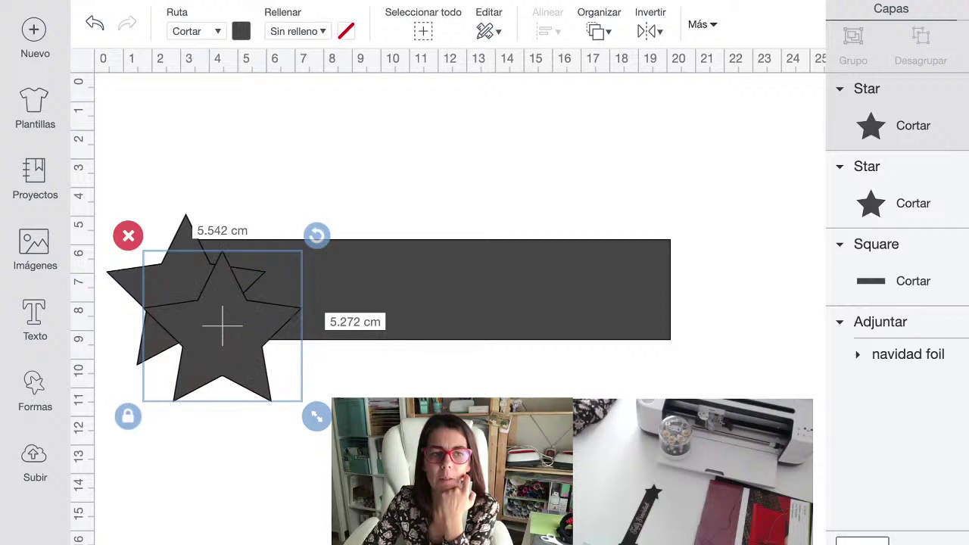
{"action": "left_click_drag", "start_coordinate": [219, 324], "coordinate": [667, 289]}
{"action": "key", "text": "Escape"}
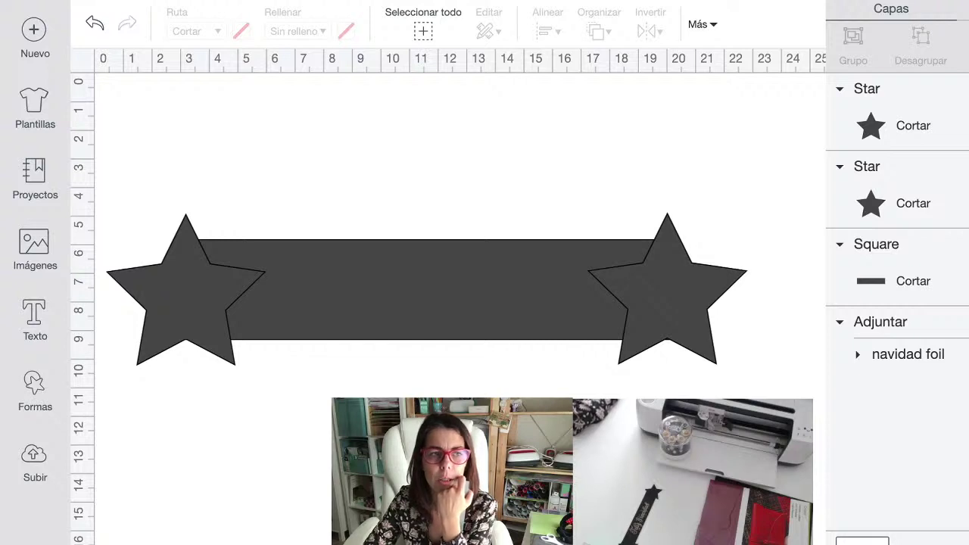
- Insert a score line and move it below the rectangle
{"action": "left_click", "coordinate": [35, 389]}
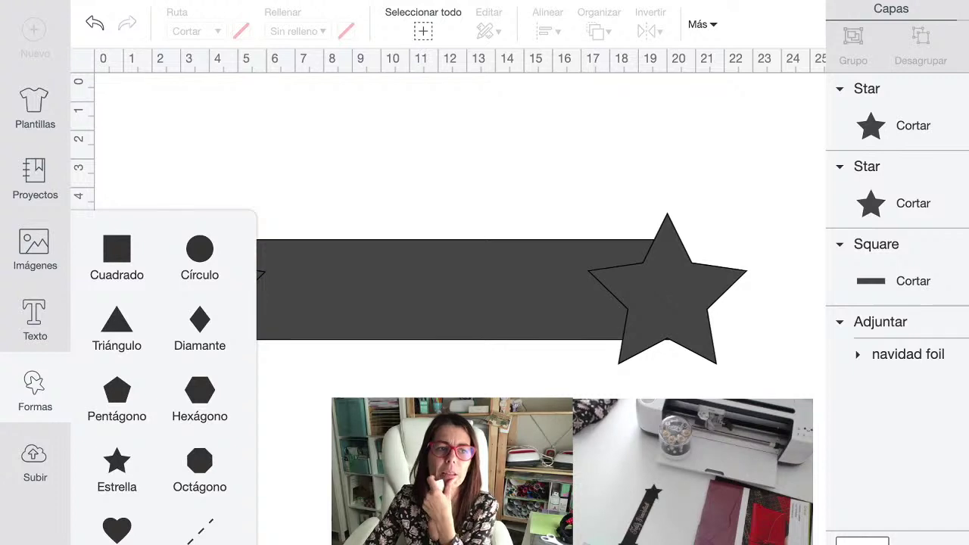
{"action": "left_click", "coordinate": [200, 532]}
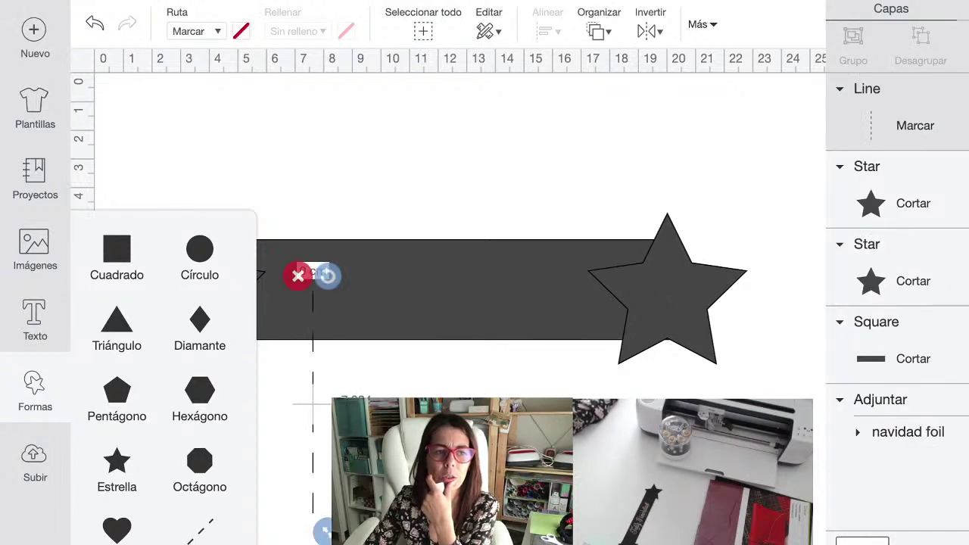
{"action": "key", "text": "Escape"}
{"action": "left_click_drag", "start_coordinate": [312, 402], "coordinate": [311, 463]}
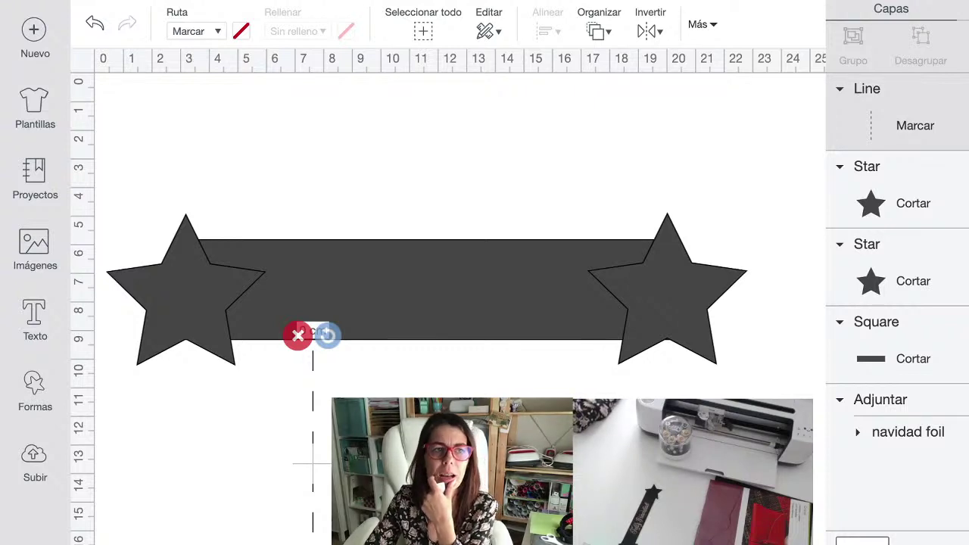
- Change the line's operation from Marcar to Cortar and set its height to 2.8 cm
{"action": "left_click", "coordinate": [197, 31]}
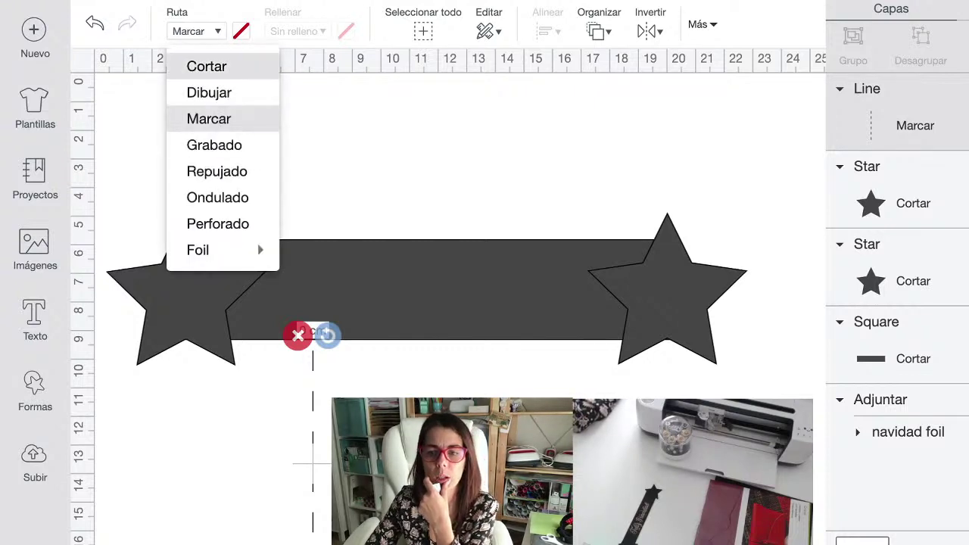
{"action": "left_click", "coordinate": [205, 66]}
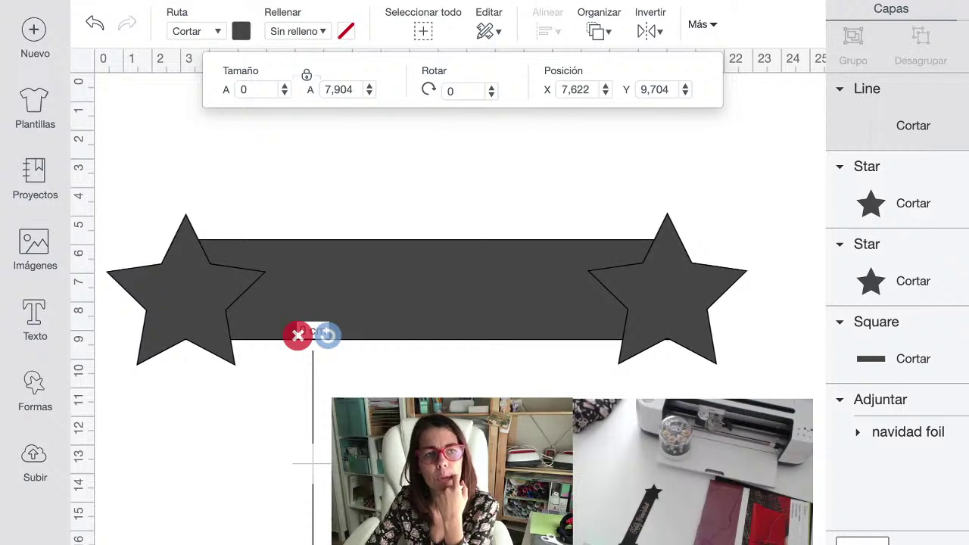
{"action": "left_click", "coordinate": [339, 89]}
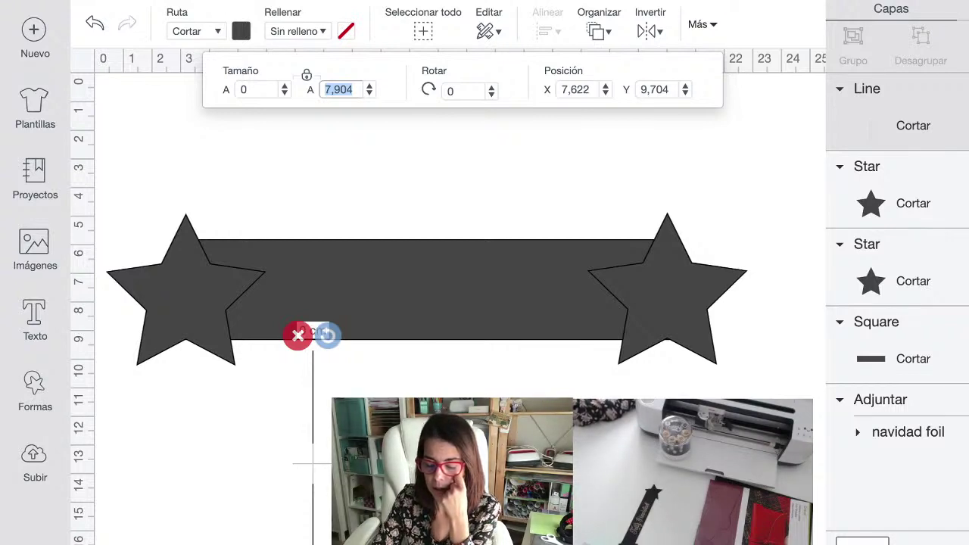
{"action": "type", "text": "2,8"}
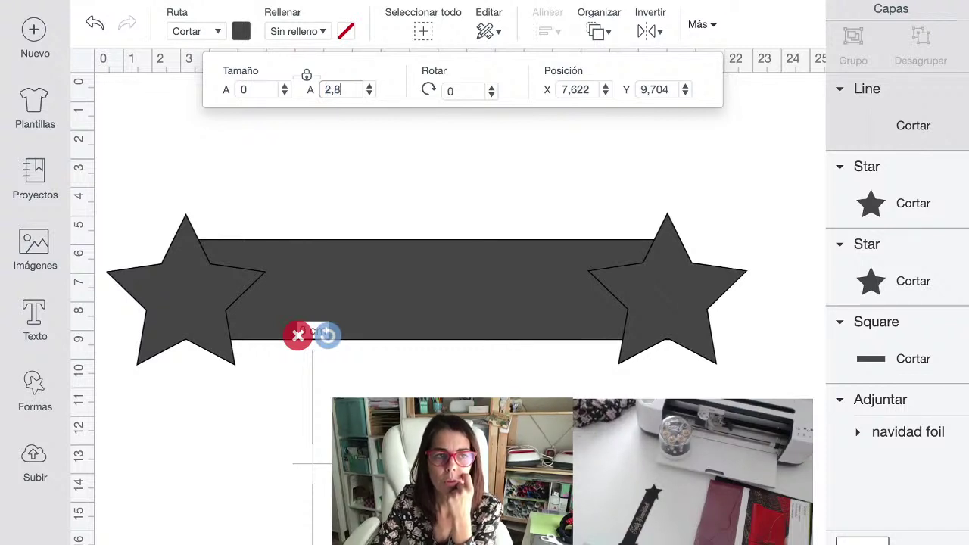
{"action": "key", "text": "Return"}
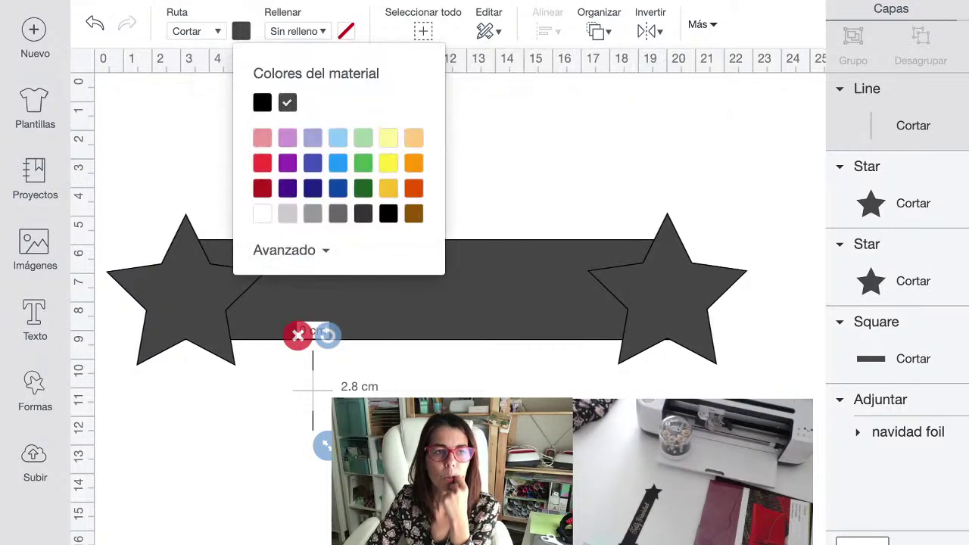
- Colour the cut line yellow and duplicate it, placing the original over the lower part of the left star
{"action": "left_click", "coordinate": [387, 163]}
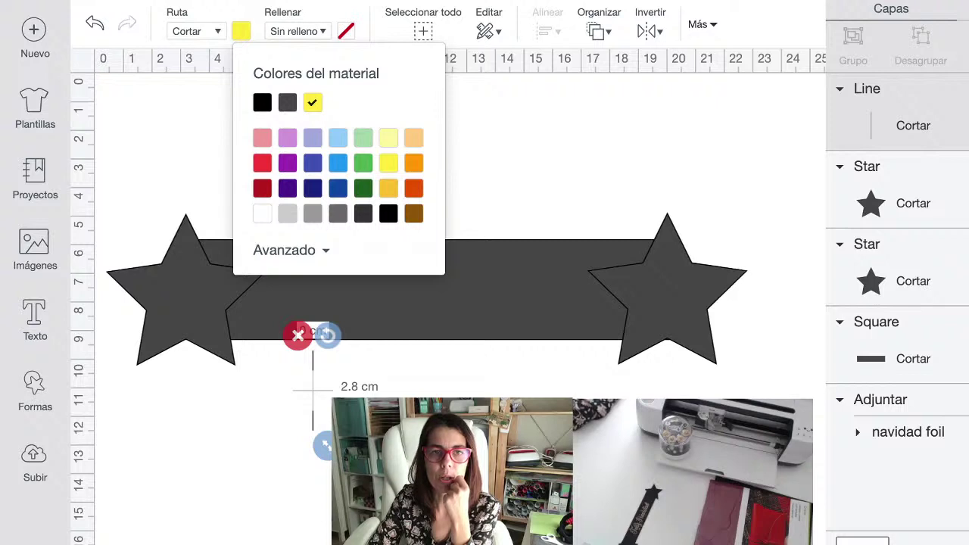
{"action": "key", "text": "ctrl+d"}
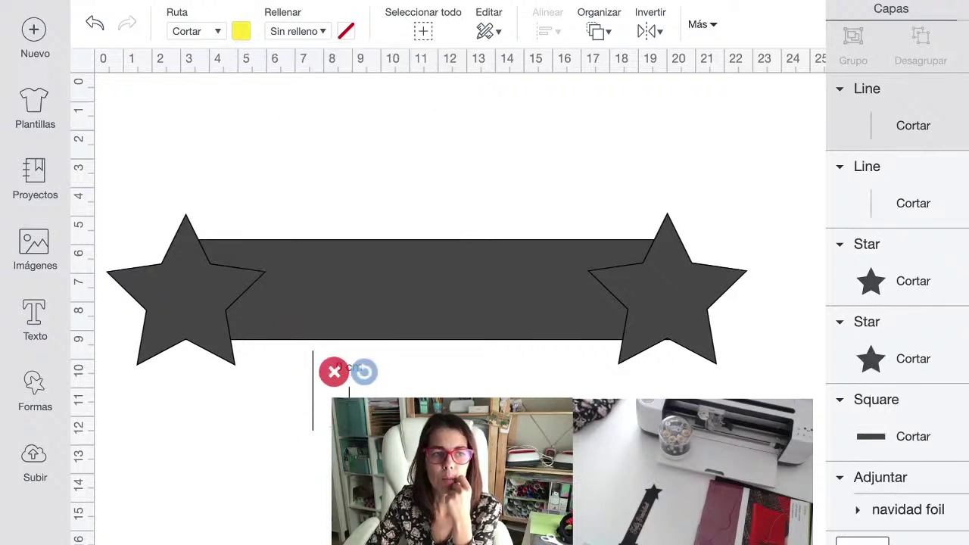
{"action": "left_click_drag", "start_coordinate": [313, 389], "coordinate": [182, 331]}
- Change the left star's material colour to the same yellow as the lines
{"action": "left_click", "coordinate": [186, 288]}
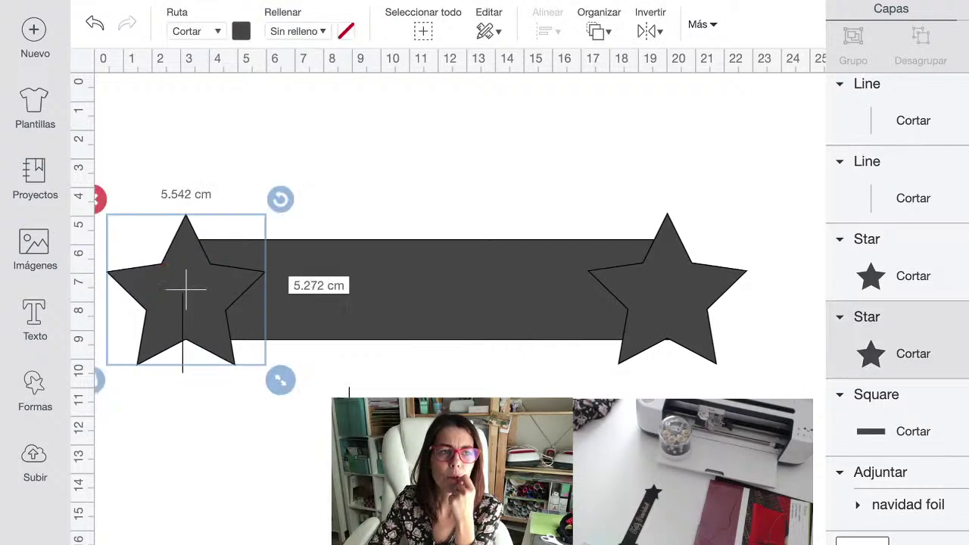
{"action": "left_click", "coordinate": [241, 30]}
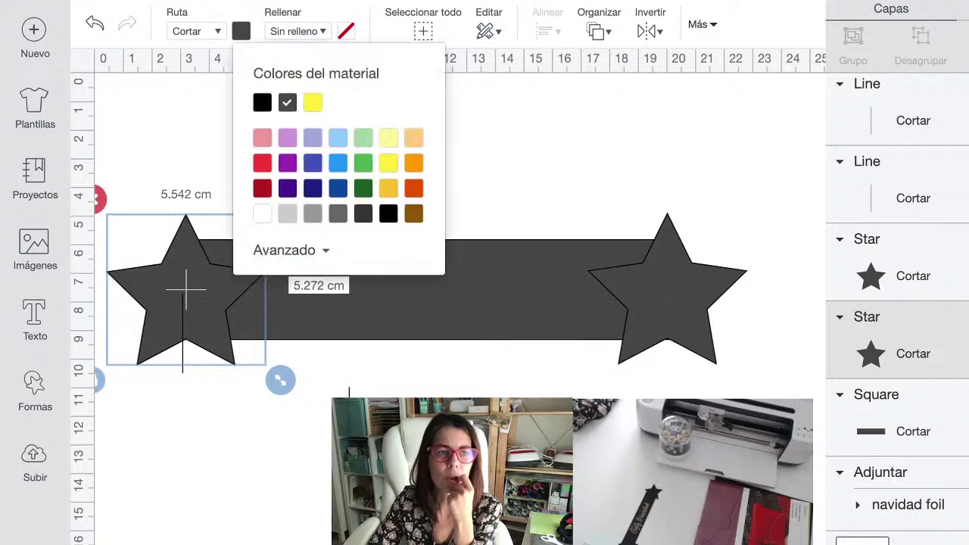
{"action": "left_click", "coordinate": [311, 101]}
{"action": "left_click", "coordinate": [484, 151]}
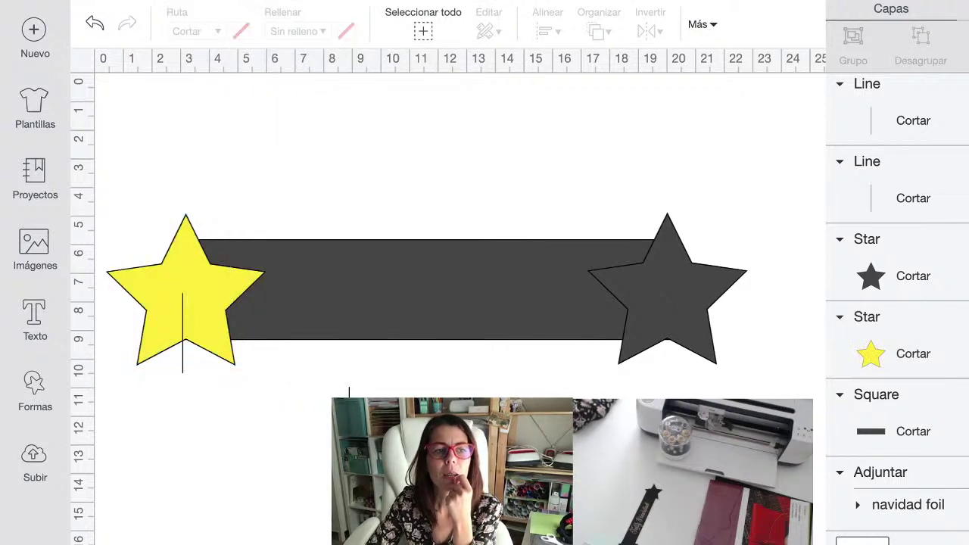
- Align the cut line with the yellow star's vertical centre, its lower end at the bottom notch, and select the star
{"action": "left_click_drag", "start_coordinate": [182, 333], "coordinate": [186, 307]}
{"action": "key", "text": "Escape"}
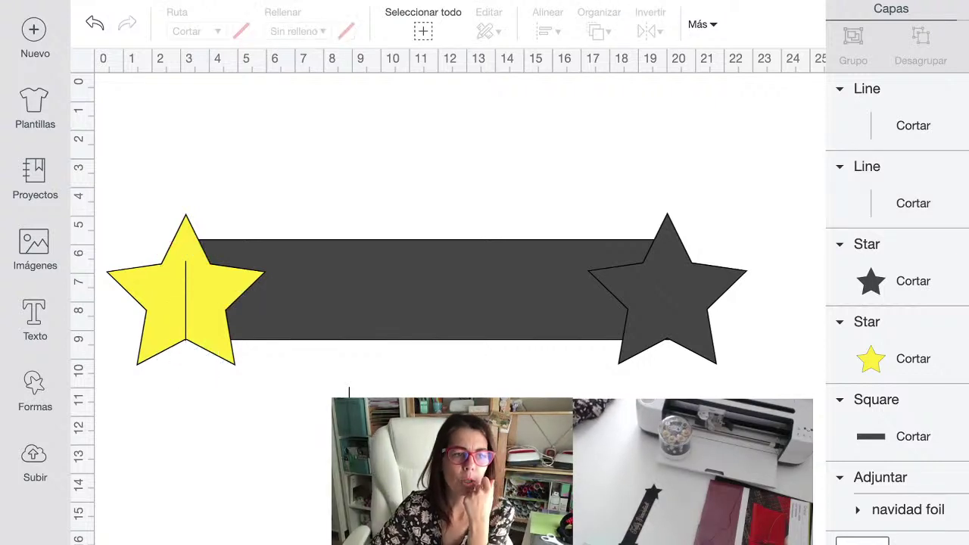
{"action": "key", "text": "ctrl+plus"}
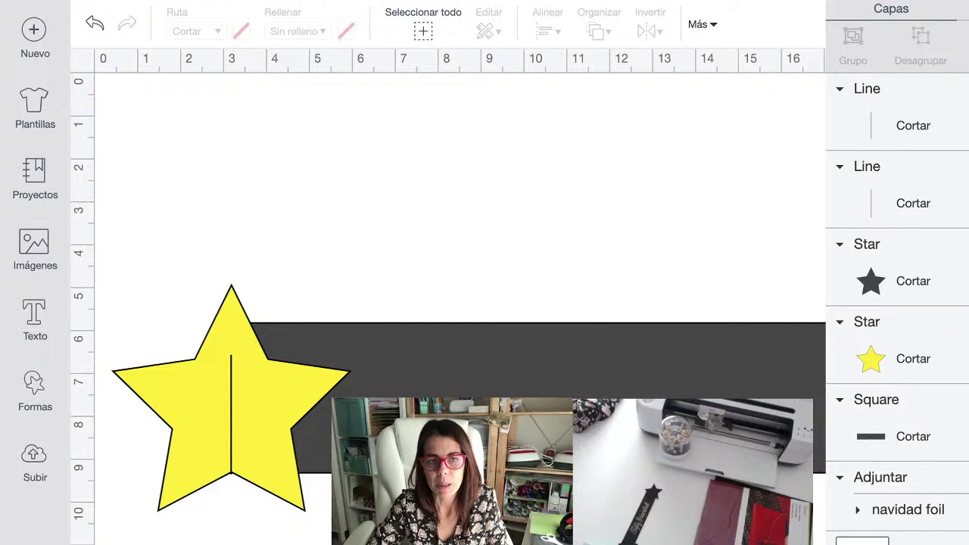
{"action": "left_click", "coordinate": [897, 345]}
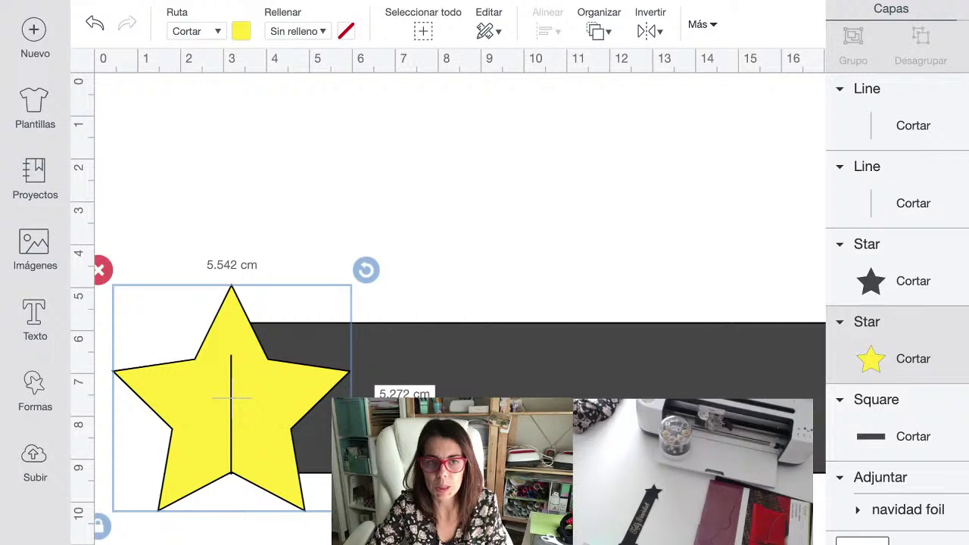
- Attach the cut line on the left star to the yellow star so both form one unit
{"action": "left_click", "coordinate": [897, 421]}
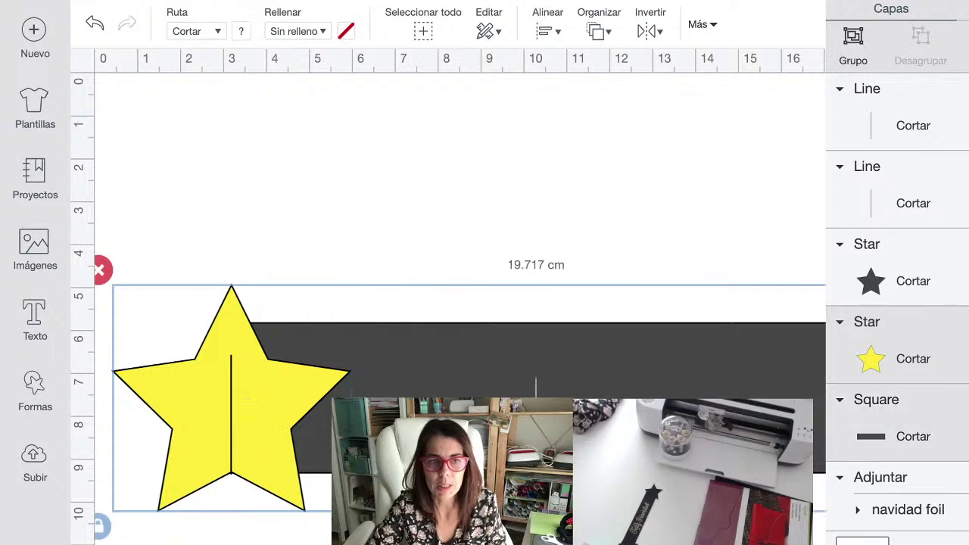
{"action": "left_click", "coordinate": [897, 421], "text": "shift"}
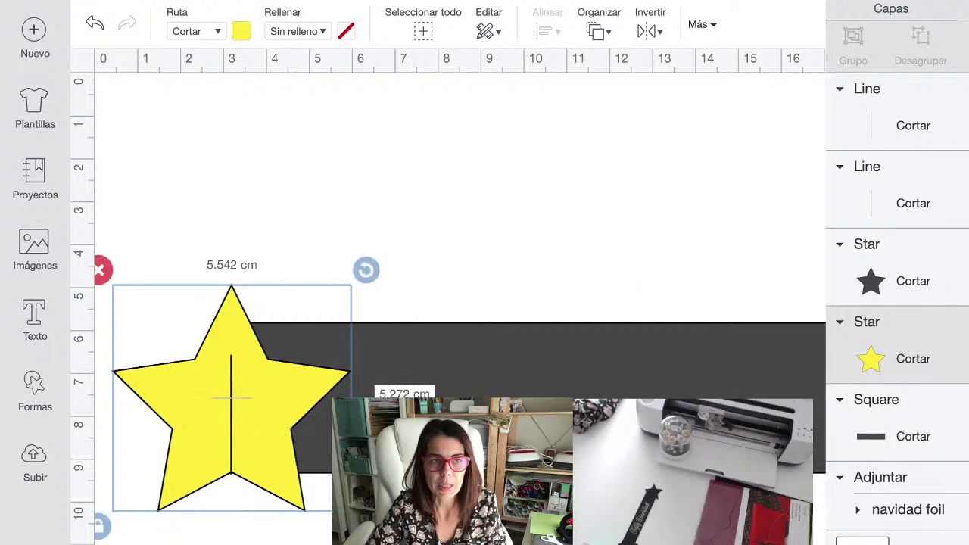
{"action": "left_click", "coordinate": [897, 111], "text": "shift"}
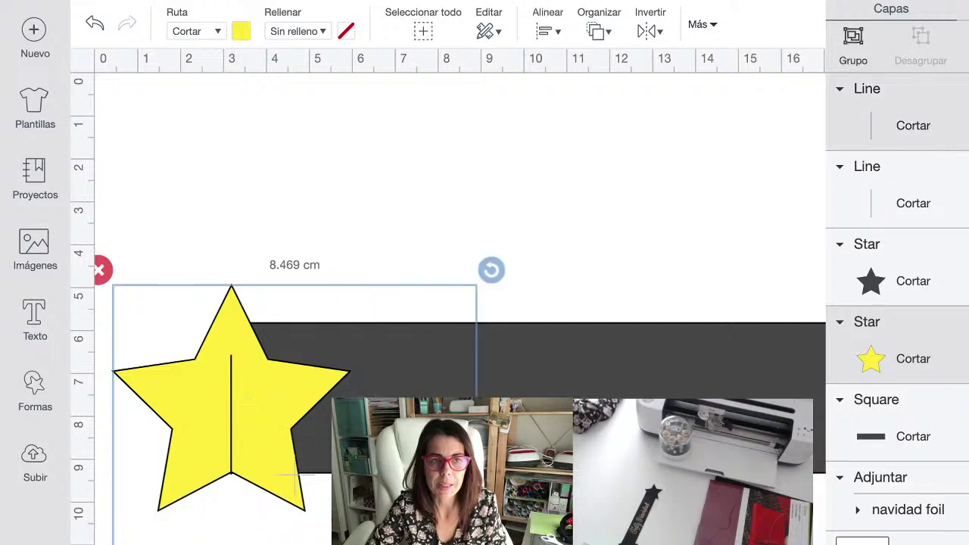
{"action": "left_click", "coordinate": [897, 344], "text": "shift"}
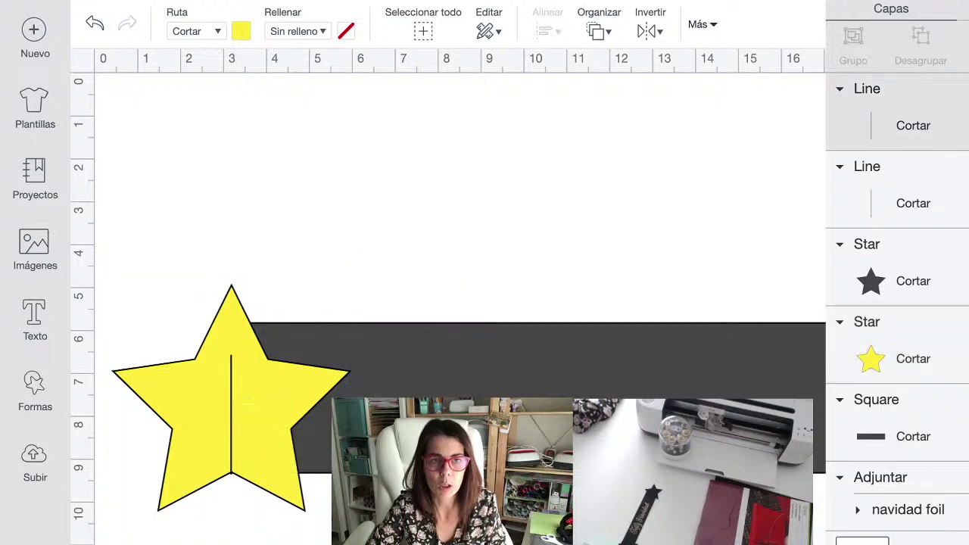
{"action": "left_click", "coordinate": [897, 189]}
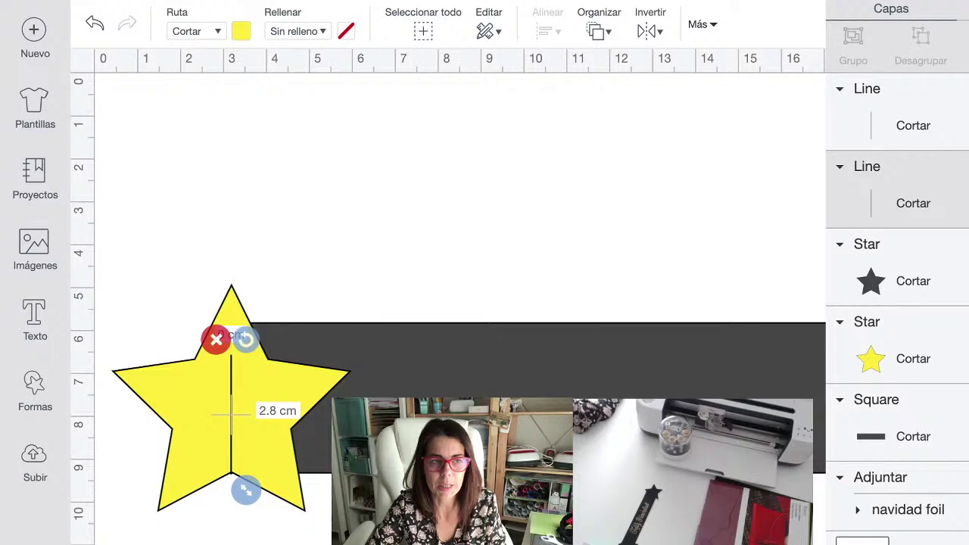
{"action": "left_click", "coordinate": [897, 344], "text": "shift"}
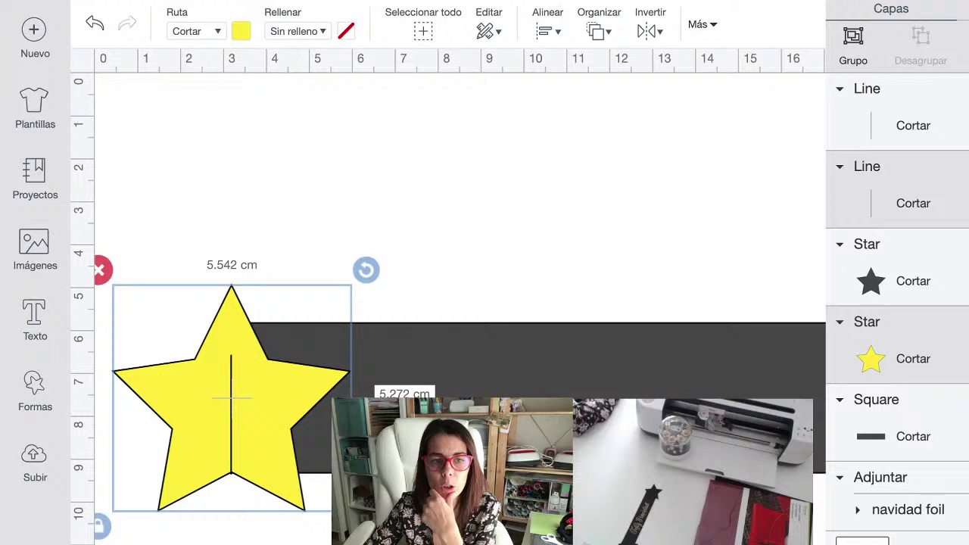
{"action": "left_click", "coordinate": [862, 539]}
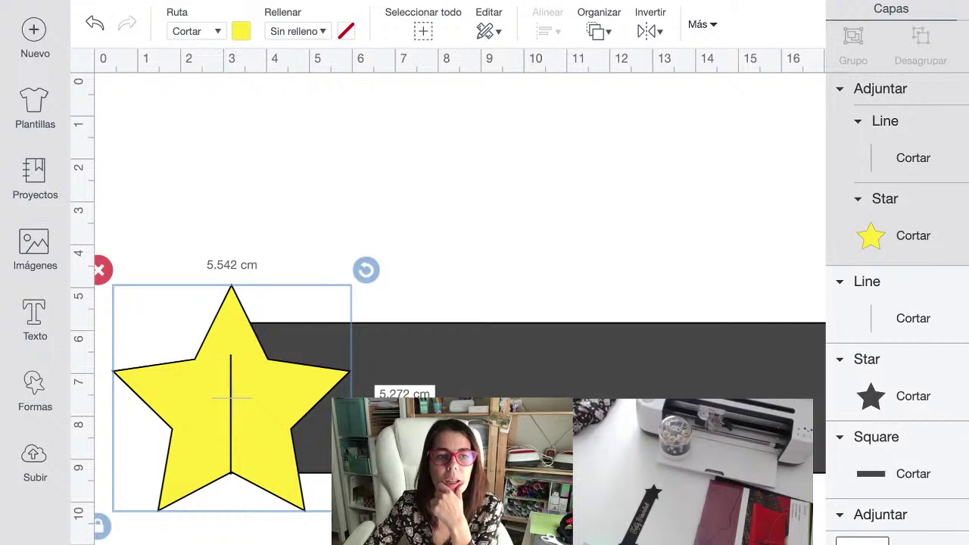
{"action": "key", "text": "Escape"}
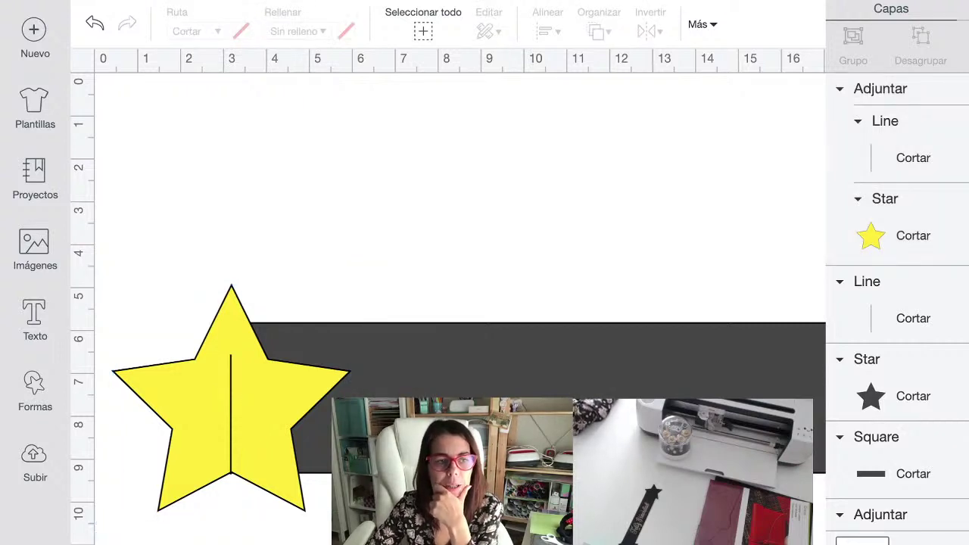
- Change the right star's material colour to light yellow
{"action": "scroll", "coordinate": [349, 392], "scroll_direction": "down", "scroll_amount": 3}
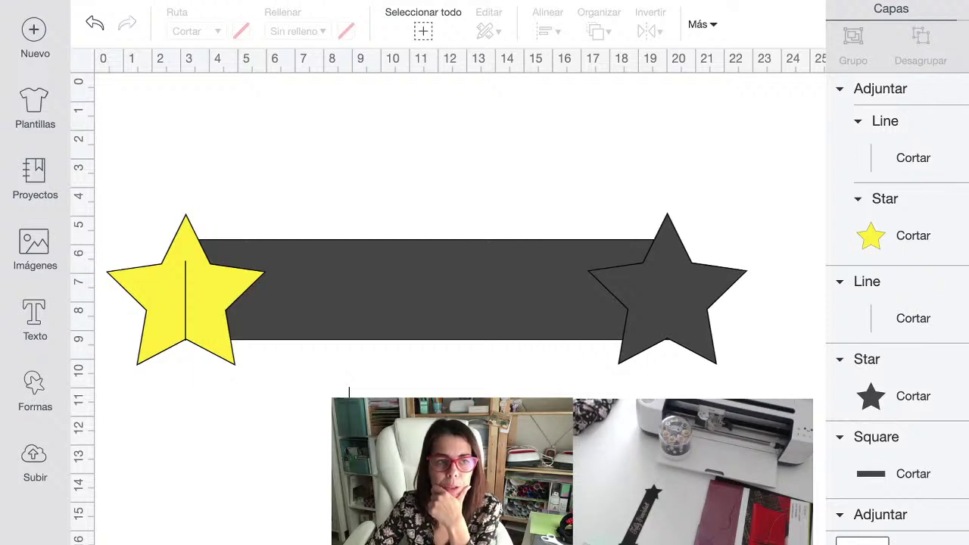
{"action": "left_click", "coordinate": [349, 392]}
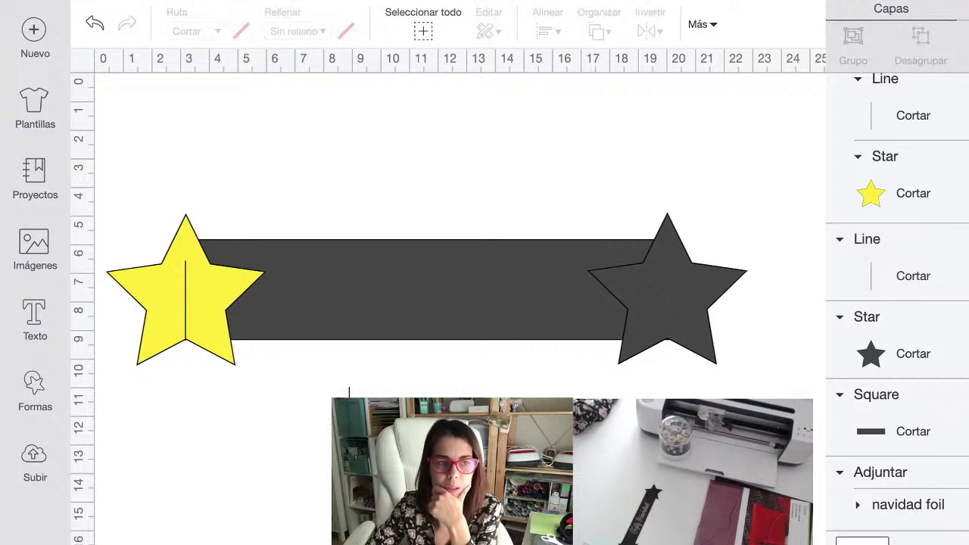
{"action": "left_click_drag", "start_coordinate": [349, 392], "coordinate": [631, 202]}
{"action": "left_click_drag", "start_coordinate": [642, 275], "coordinate": [654, 255]}
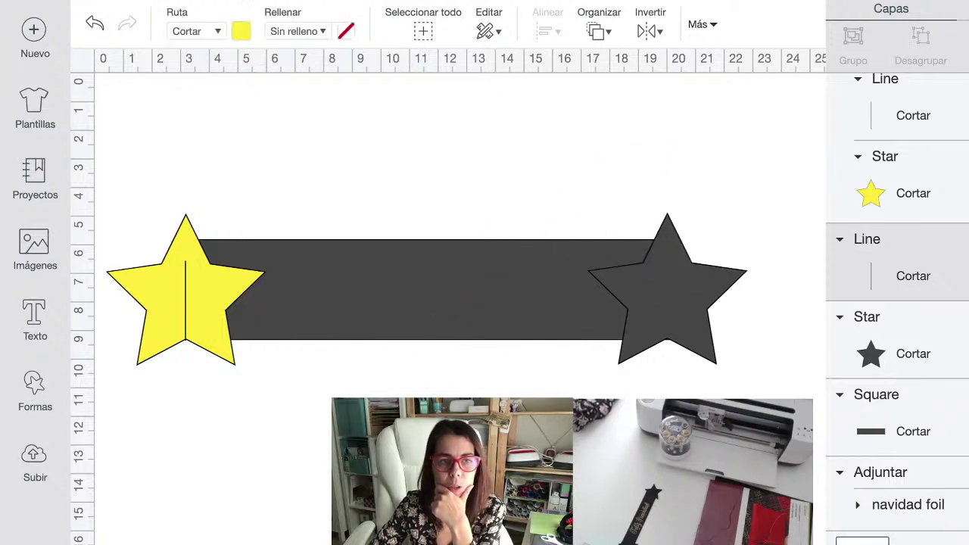
{"action": "left_click", "coordinate": [666, 288]}
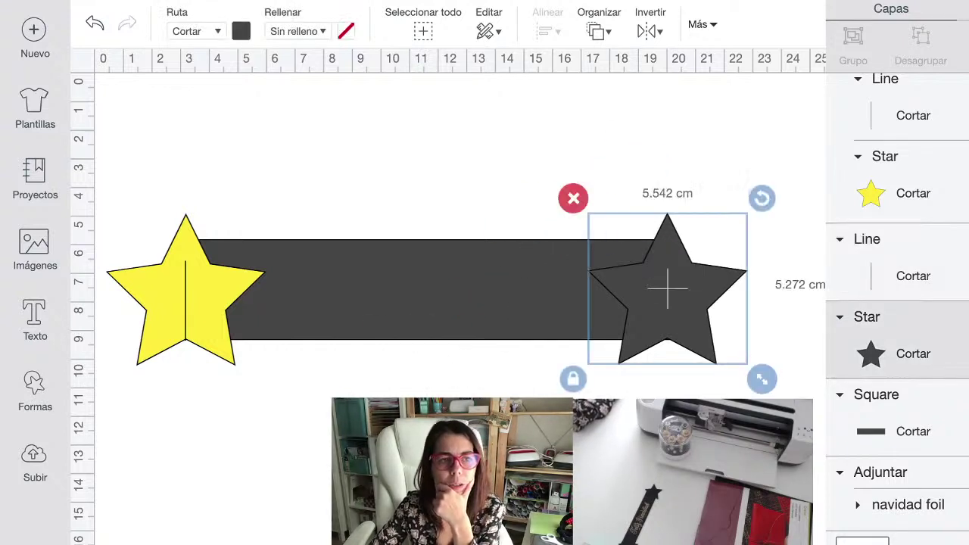
{"action": "left_click", "coordinate": [240, 30]}
{"action": "left_click", "coordinate": [338, 102]}
{"action": "left_click", "coordinate": [484, 151]}
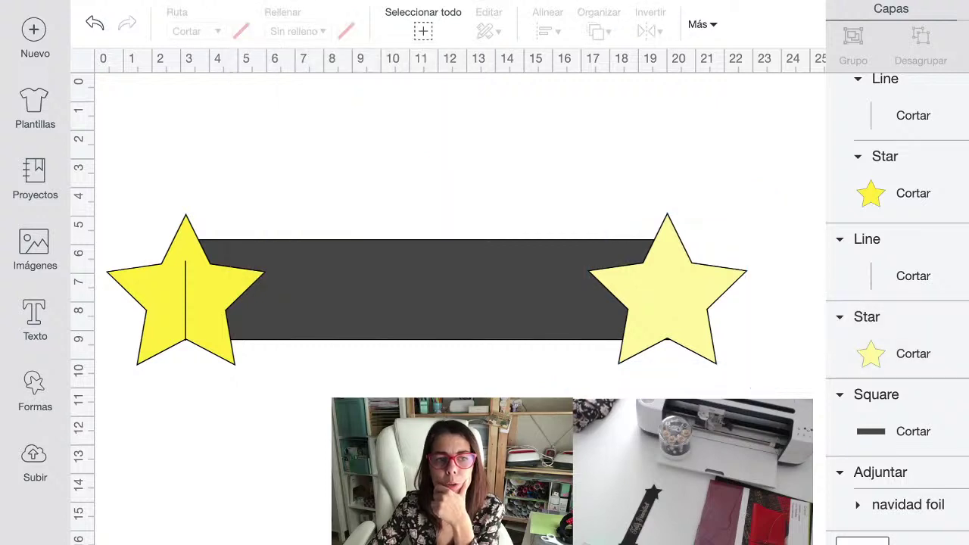
- Place the second cut line, about 2.3 cm high, from the right star's top tip downwards and attach it to that star
{"action": "left_click", "coordinate": [867, 238]}
{"action": "left_click_drag", "start_coordinate": [610, 398], "coordinate": [682, 295]}
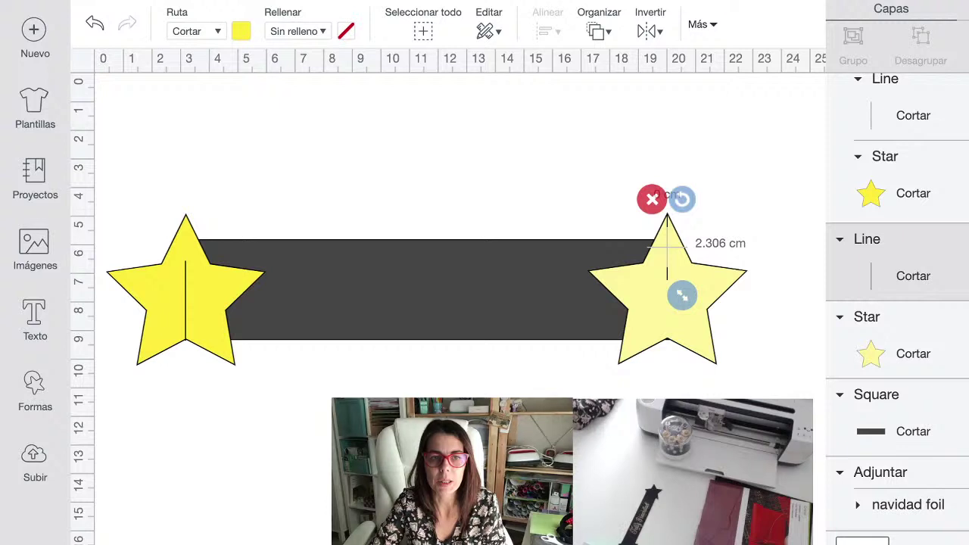
{"action": "left_click", "coordinate": [689, 317], "text": "shift"}
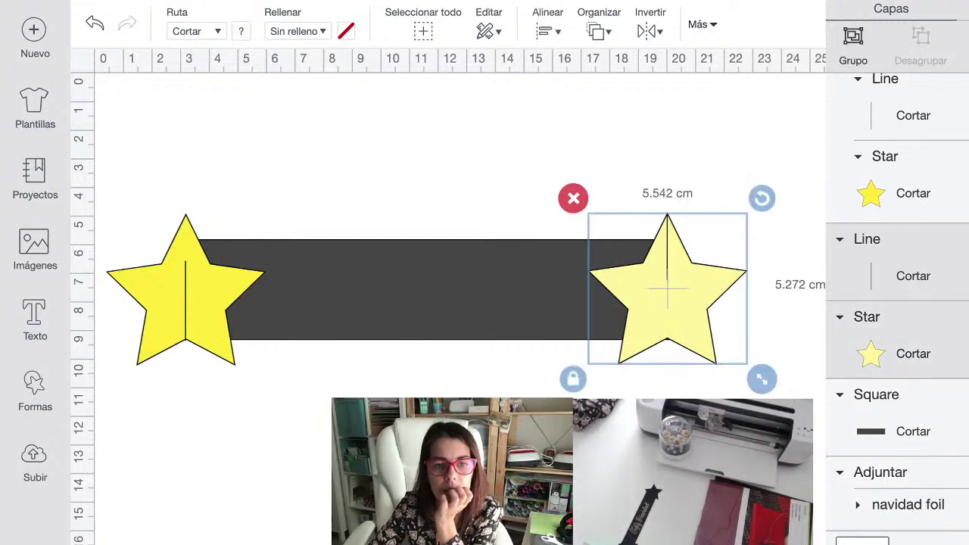
{"action": "left_click", "coordinate": [862, 539]}
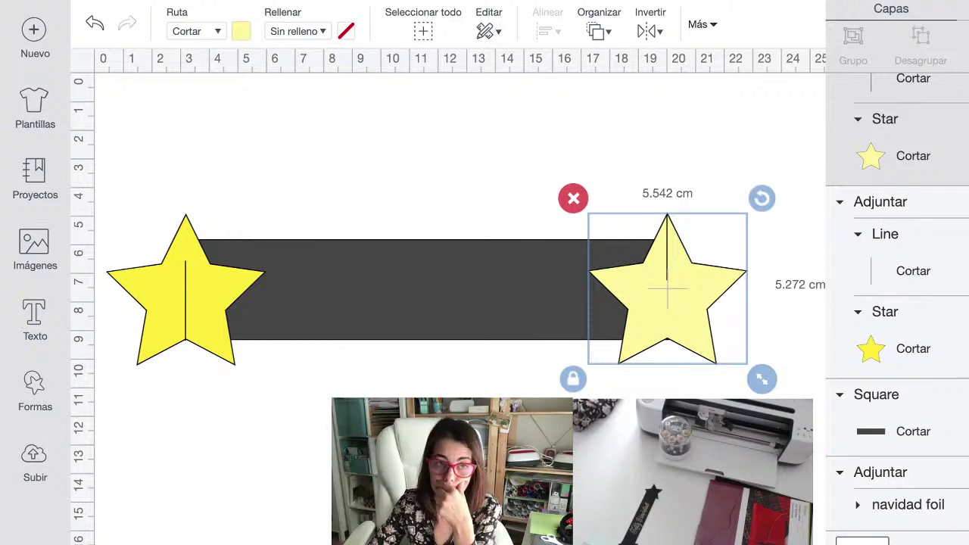
{"action": "key", "text": "Escape"}
- Try welding all the napkin ring shapes and flattening the right star with its line, and undo both attempts
{"action": "left_click_drag", "start_coordinate": [737, 451], "coordinate": [127, 266]}
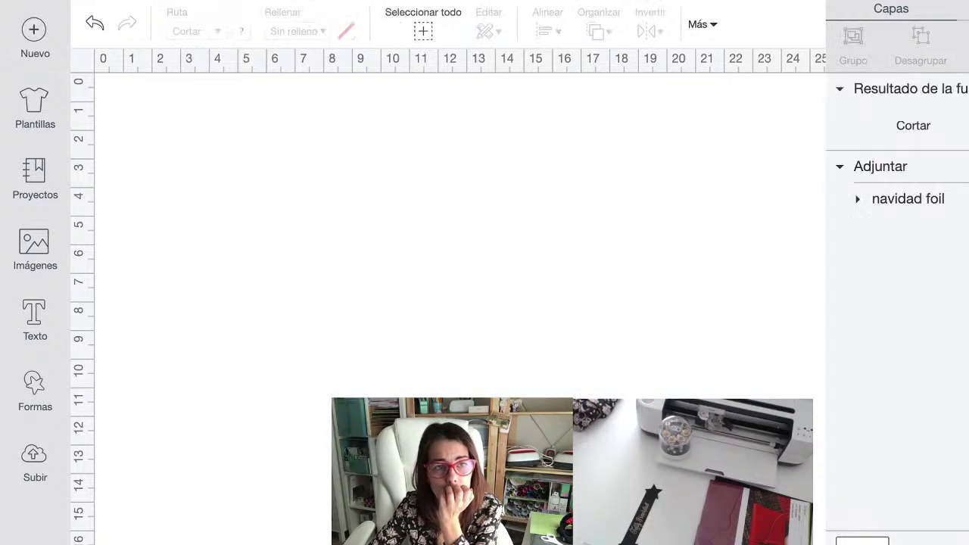
{"action": "key", "text": "ctrl+z"}
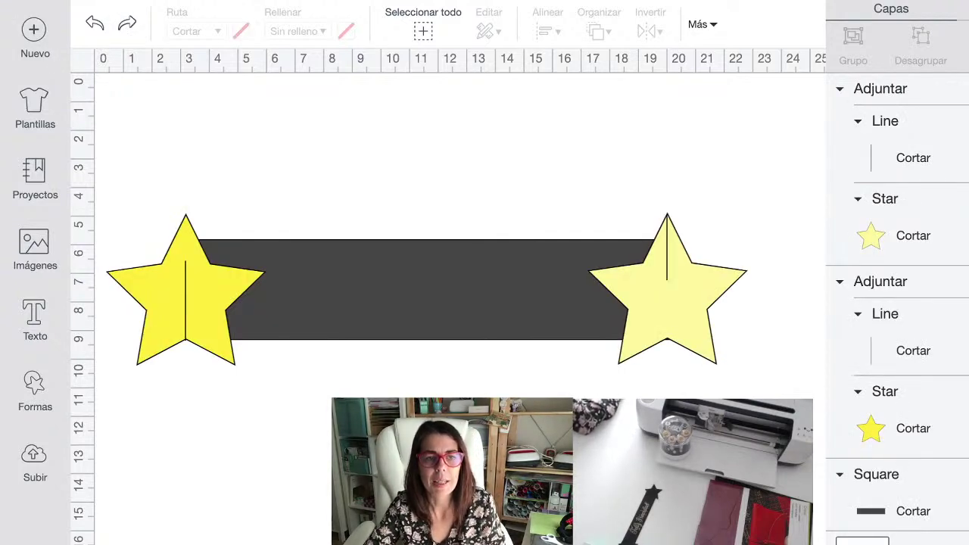
{"action": "left_click", "coordinate": [667, 288]}
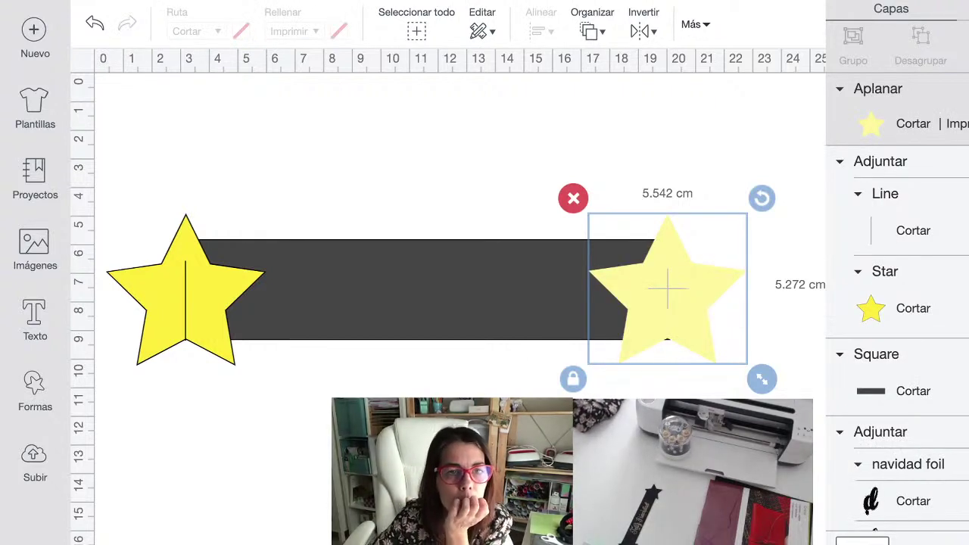
{"action": "key", "text": "ctrl+z"}
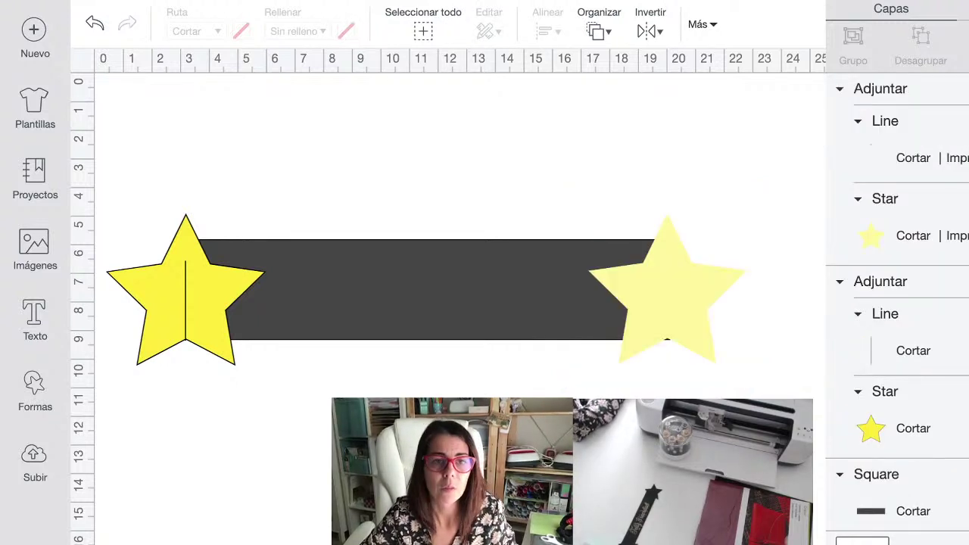
{"action": "key", "text": "ctrl+shift+z"}
{"action": "key", "text": "ctrl+z"}
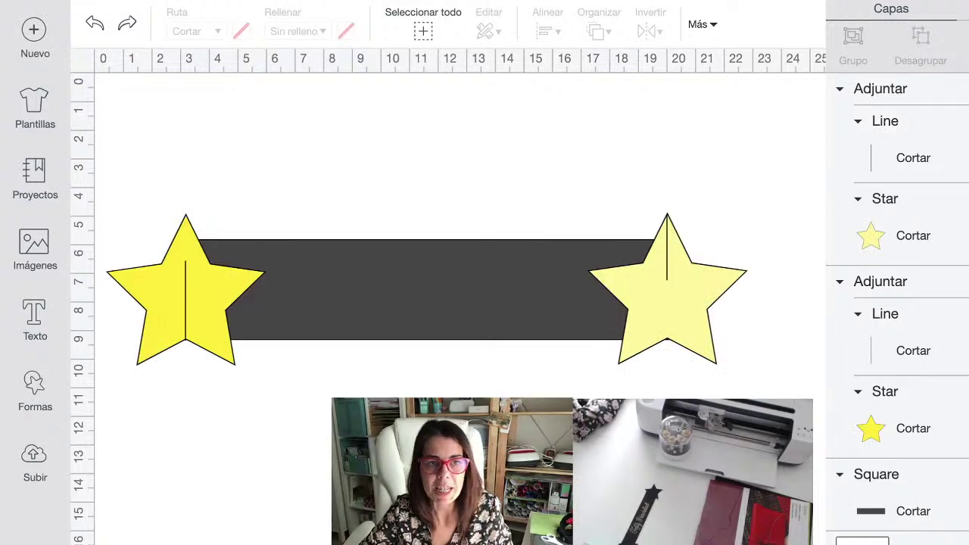
- Detach the cut lines from both stars and weld the two stars and the rectangle into one shape
{"action": "left_click", "coordinate": [668, 289]}
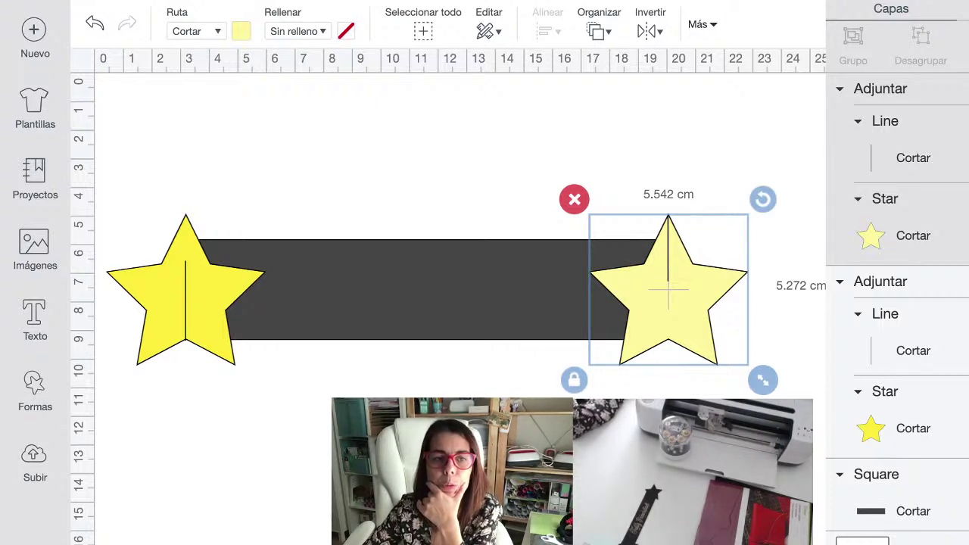
{"action": "left_click", "coordinate": [187, 289]}
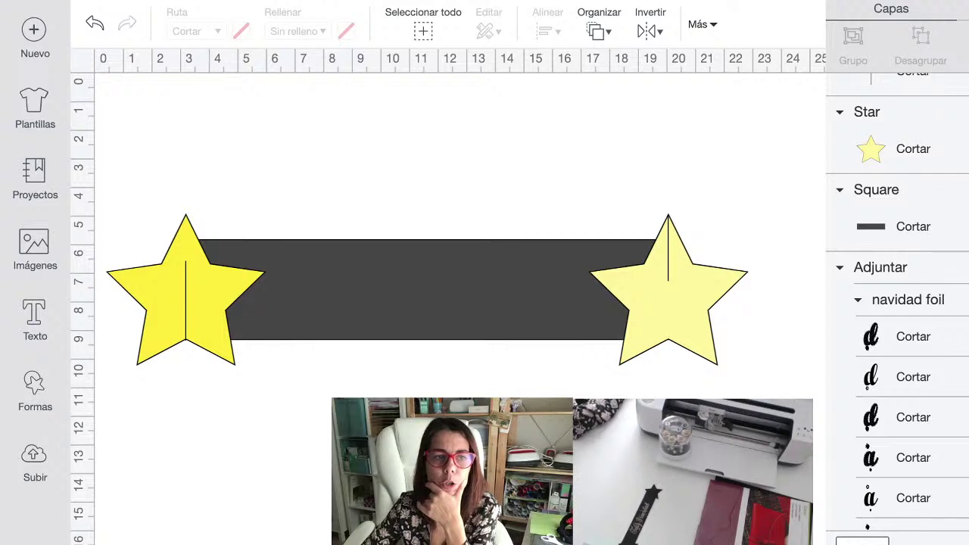
{"action": "left_click", "coordinate": [427, 290]}
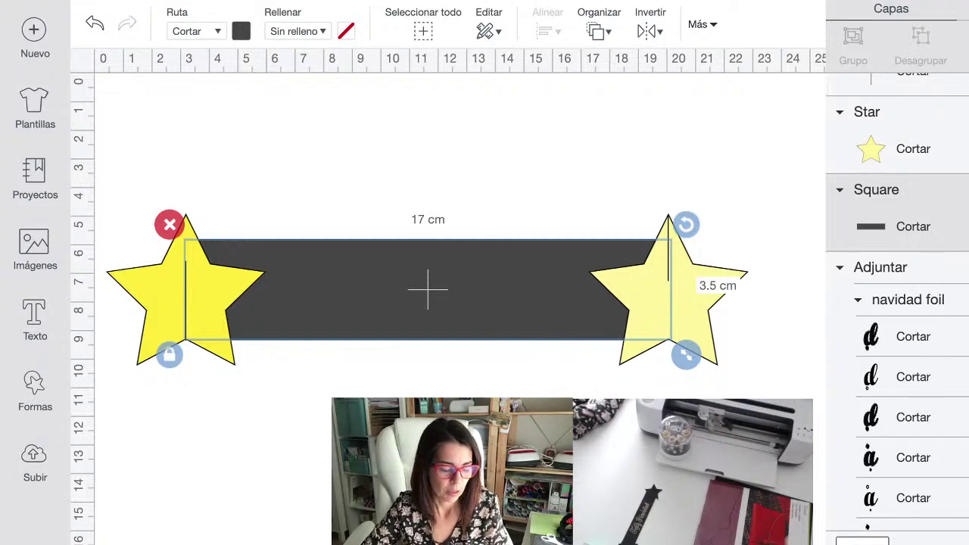
{"action": "key", "text": "ctrl+a"}
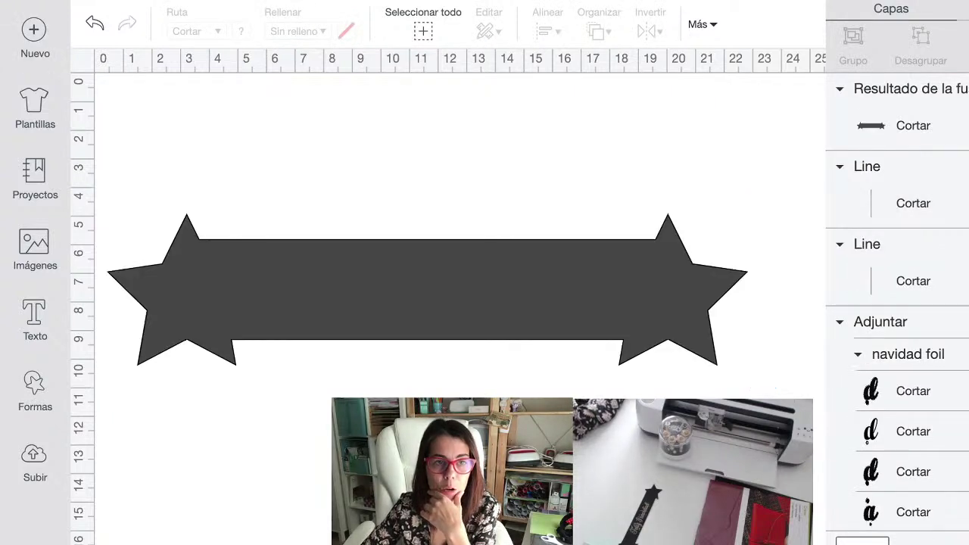
- Send the welded star band behind the cut lines and attach both lines to it
{"action": "scroll", "coordinate": [427, 288], "scroll_direction": "down", "scroll_amount": 1}
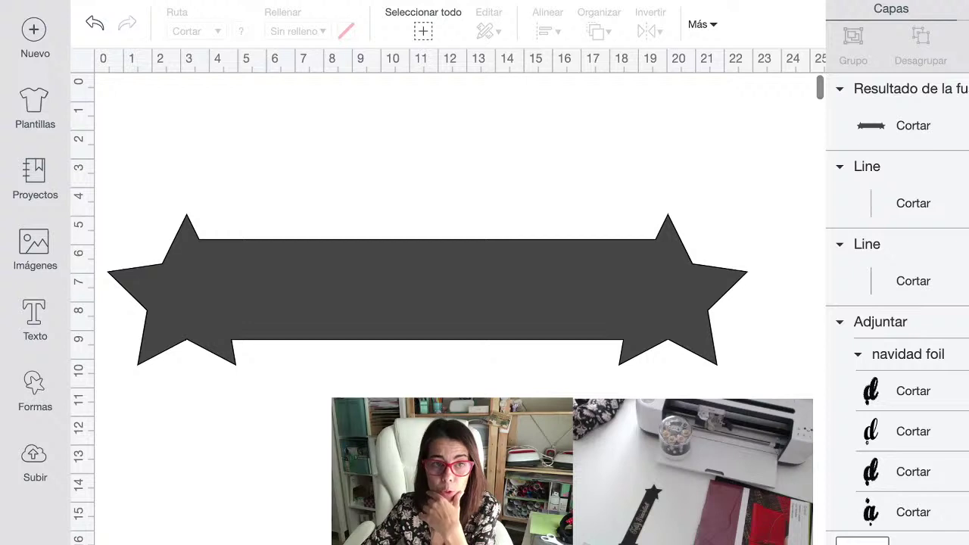
{"action": "left_click", "coordinate": [428, 285]}
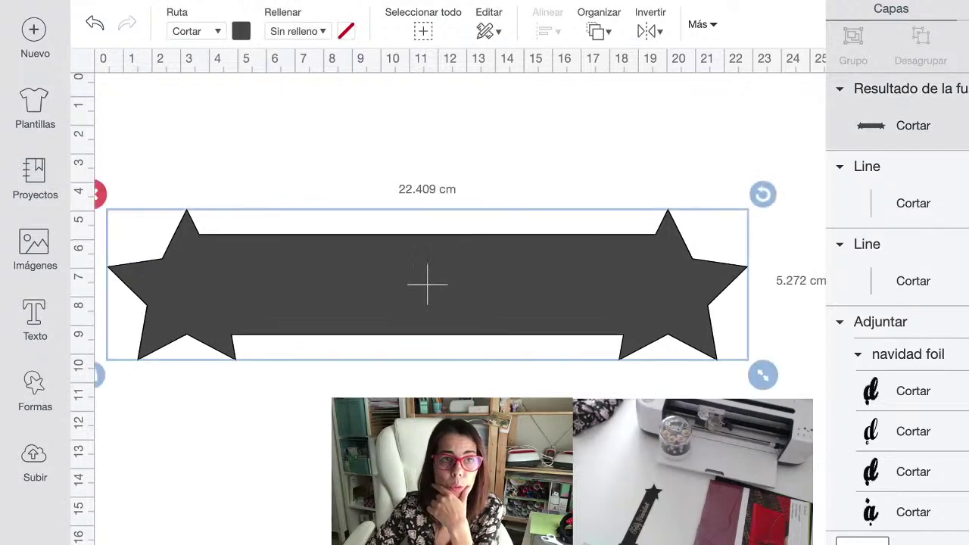
{"action": "left_click", "coordinate": [597, 30]}
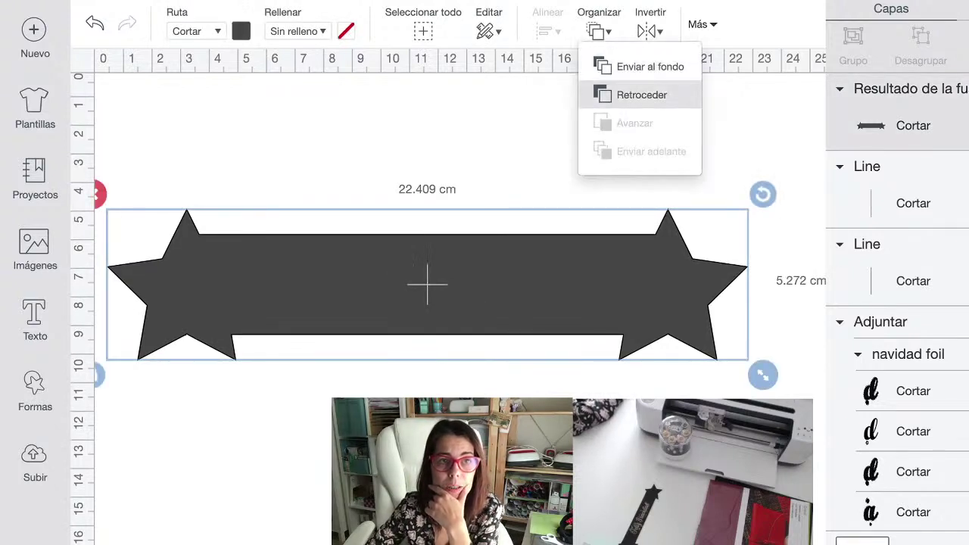
{"action": "left_click", "coordinate": [639, 67]}
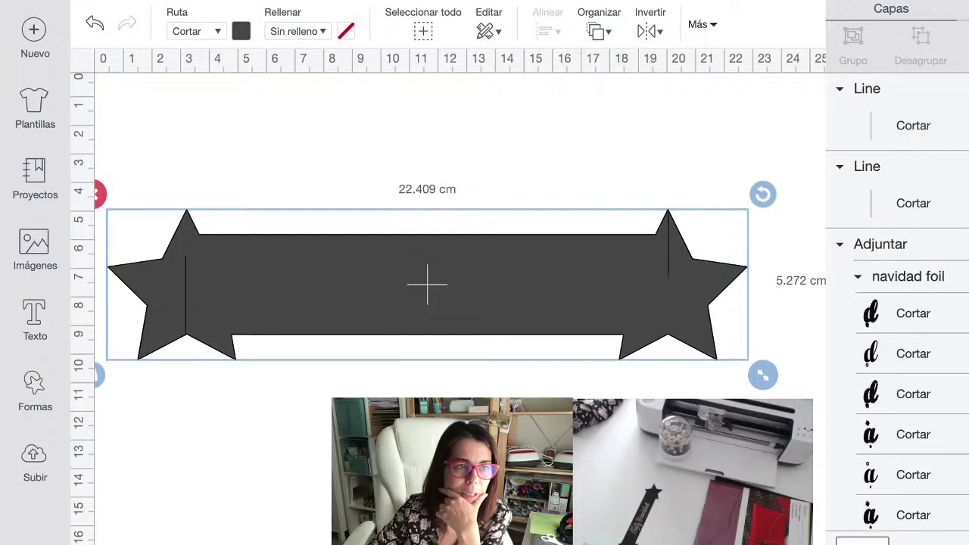
{"action": "key", "text": "ctrl+a"}
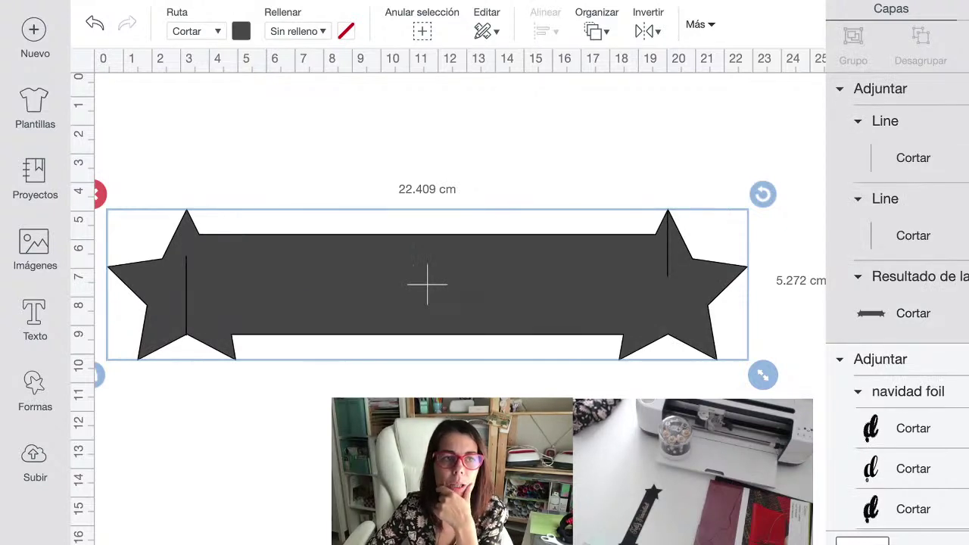
- Change the napkin ring's material colour to red and deselect it
{"action": "left_click", "coordinate": [241, 30]}
{"action": "left_click", "coordinate": [388, 137]}
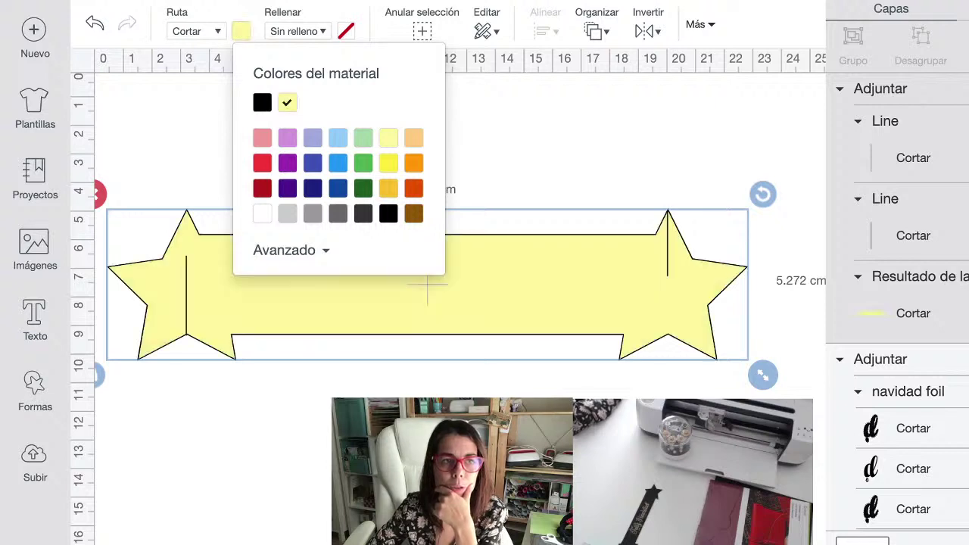
{"action": "left_click", "coordinate": [262, 163]}
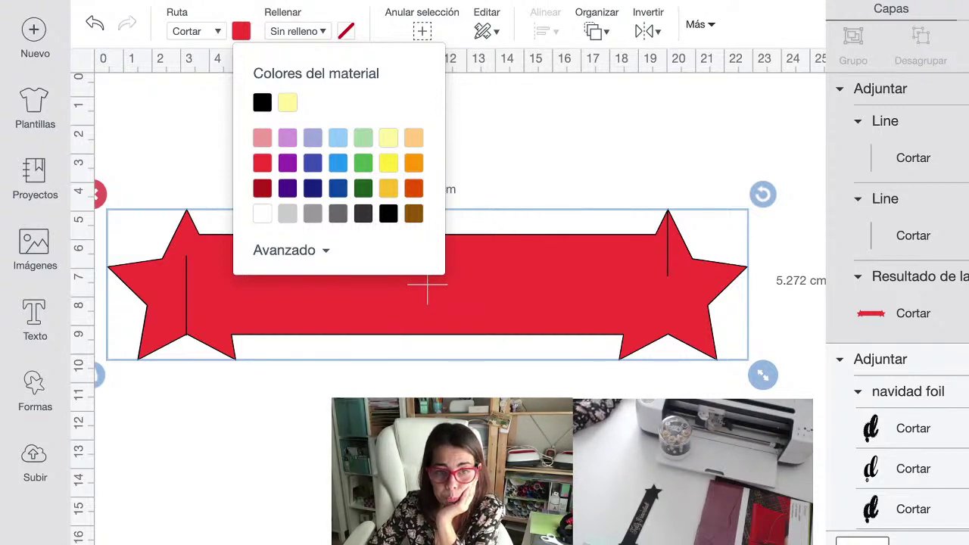
{"action": "scroll", "coordinate": [897, 303], "scroll_direction": "down", "scroll_amount": 5}
{"action": "scroll", "coordinate": [897, 303], "scroll_direction": "down", "scroll_amount": 5}
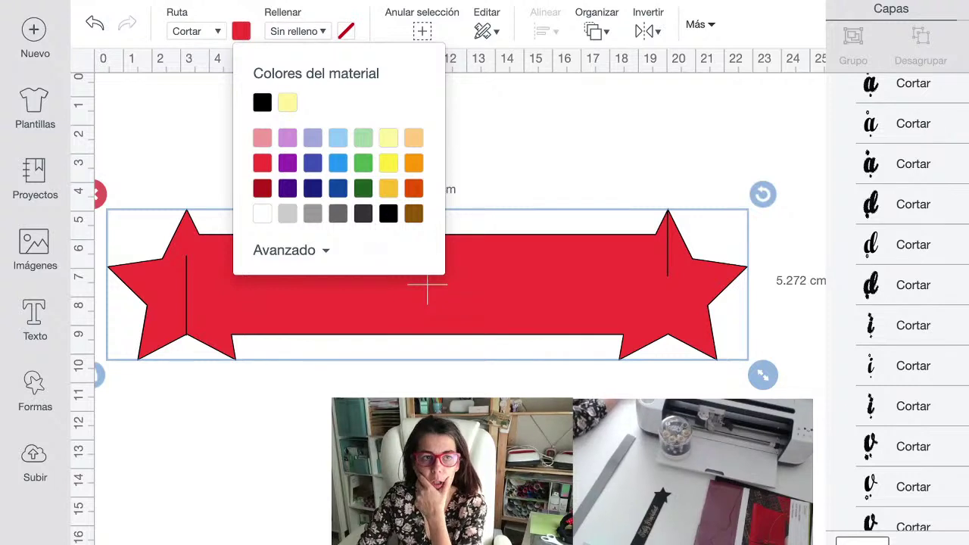
{"action": "scroll", "coordinate": [908, 303], "scroll_direction": "up", "scroll_amount": 3}
{"action": "key", "text": "Escape"}
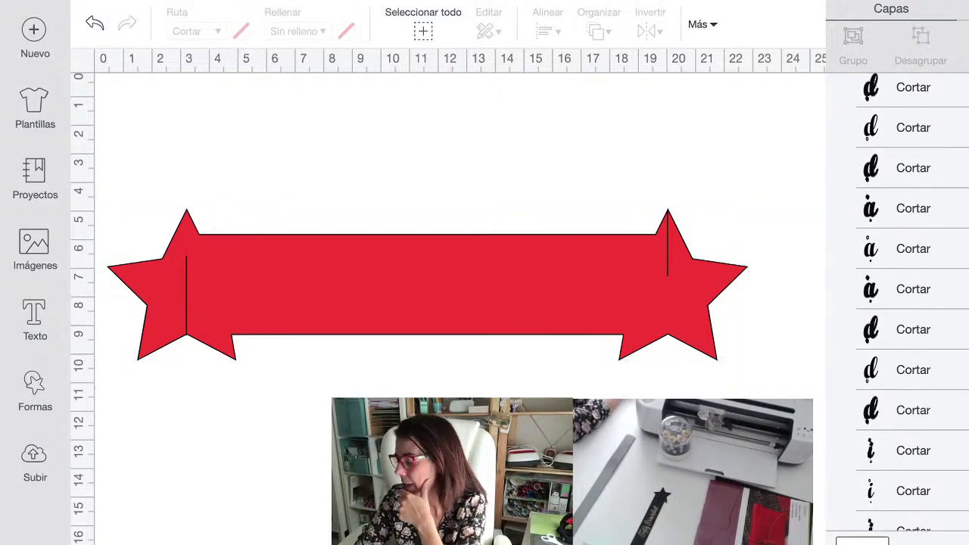
{"action": "scroll", "coordinate": [897, 302], "scroll_direction": "up", "scroll_amount": 5}
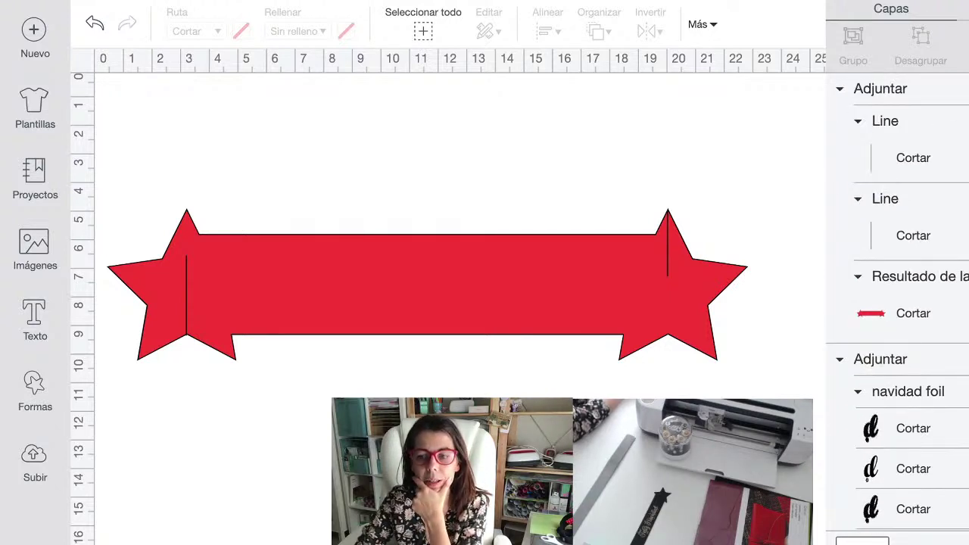
- Move the Feliz Navidad lettering up to just below the napkin ring and bring it to the front of all layers
{"action": "left_click", "coordinate": [881, 358]}
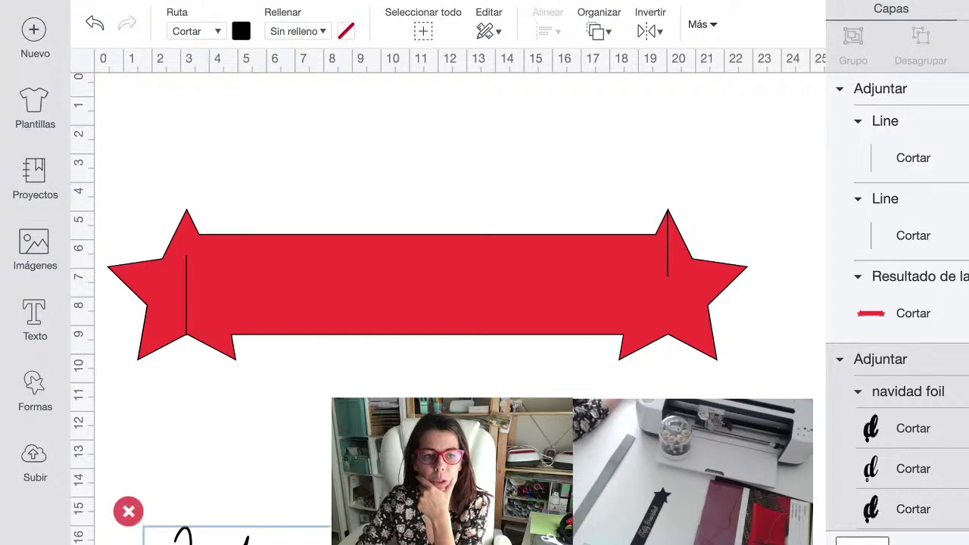
{"action": "left_click_drag", "start_coordinate": [227, 537], "coordinate": [240, 412]}
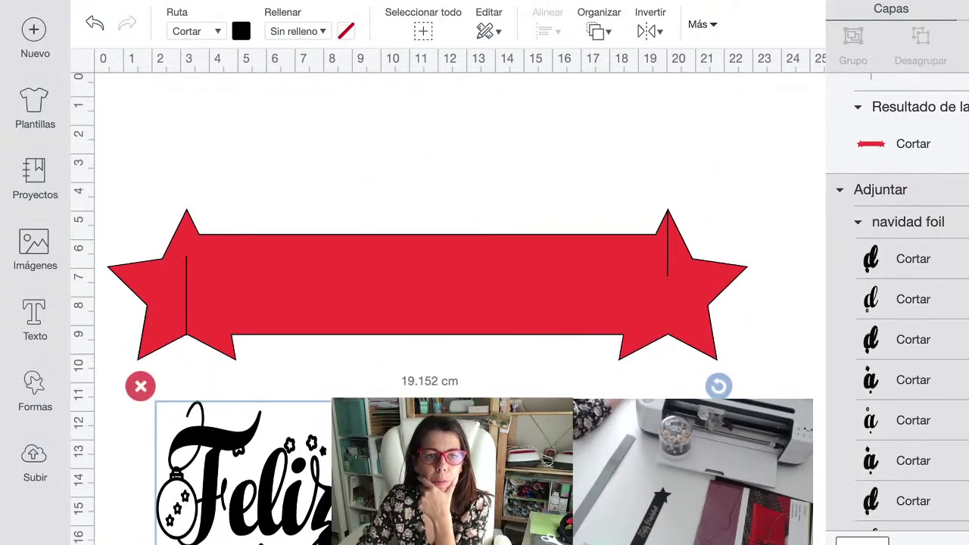
{"action": "left_click", "coordinate": [598, 30]}
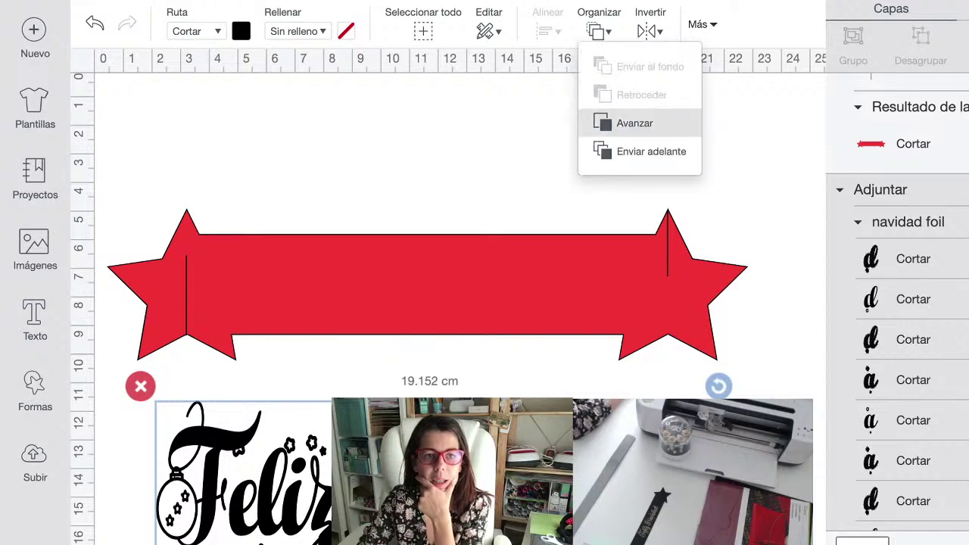
{"action": "left_click", "coordinate": [621, 149]}
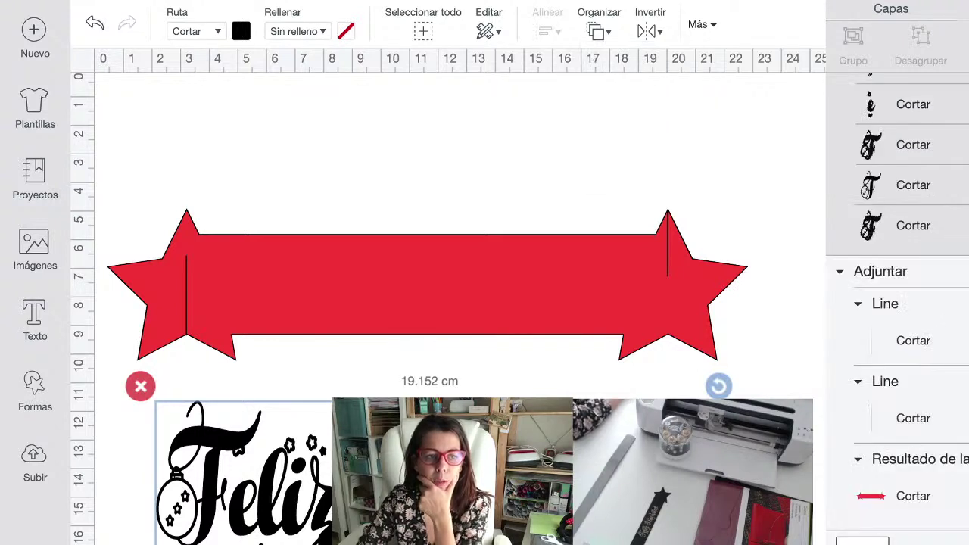
- Place the Feliz Navidad lettering on the red band and scale it down proportionally to about 10.8 cm wide
{"action": "left_click_drag", "start_coordinate": [718, 541], "coordinate": [539, 535]}
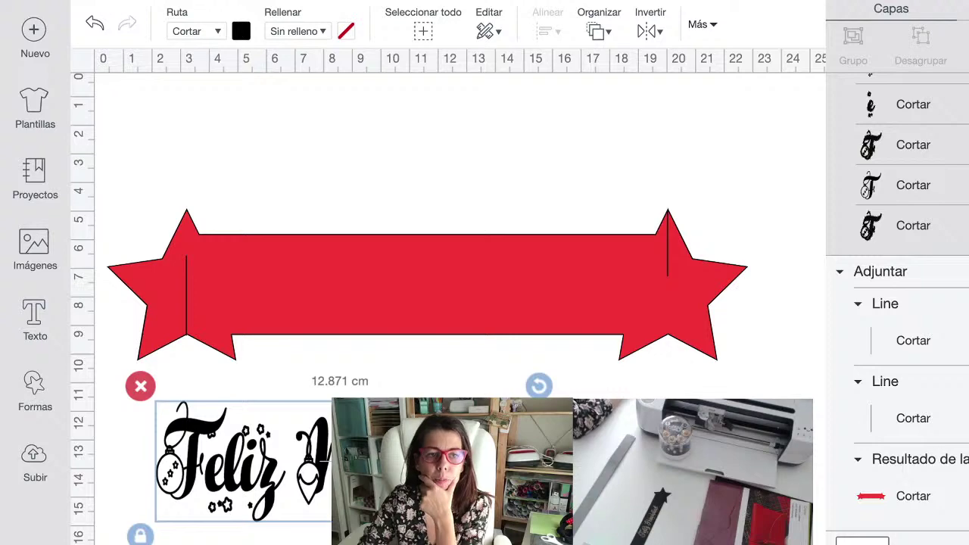
{"action": "left_click_drag", "start_coordinate": [339, 462], "coordinate": [433, 292]}
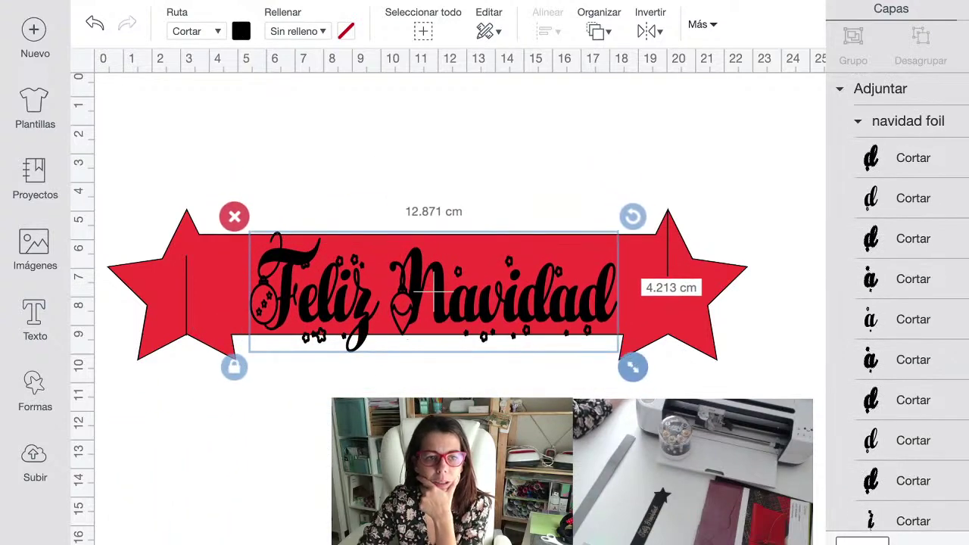
{"action": "left_click_drag", "start_coordinate": [632, 366], "coordinate": [573, 347]}
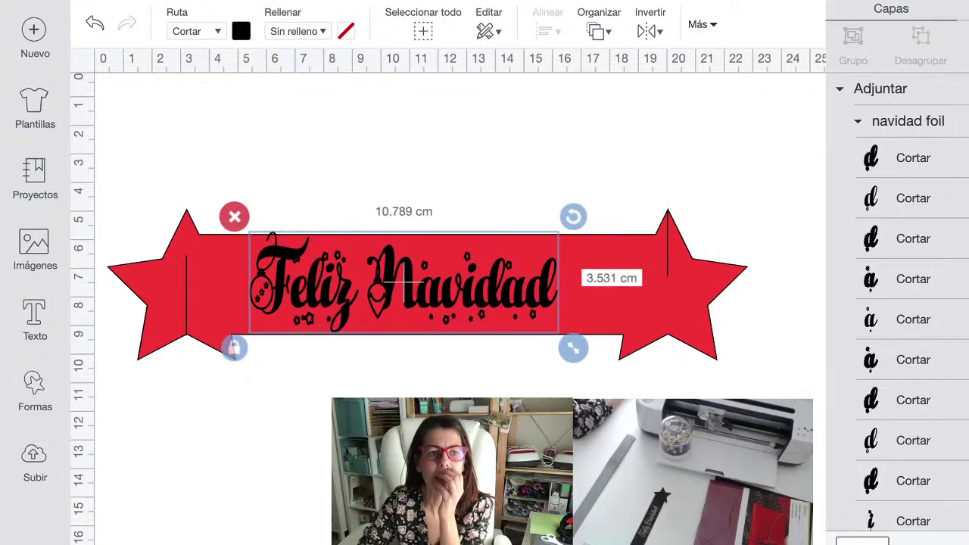
- Shift the lettering toward the middle of the band and reduce it to about 9.8 cm wide
{"action": "key", "text": "ctrl+a"}
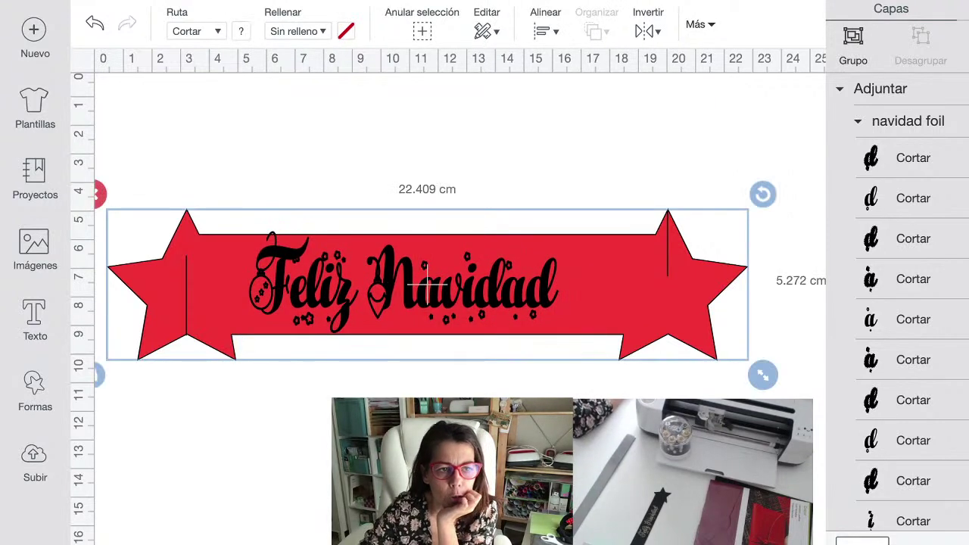
{"action": "left_click", "coordinate": [428, 284]}
{"action": "mouse_move", "coordinate": [428, 285]}
{"action": "left_mouse_down"}
{"action": "mouse_move", "coordinate": [447, 292]}
{"action": "mouse_move", "coordinate": [429, 287]}
{"action": "left_mouse_up"}
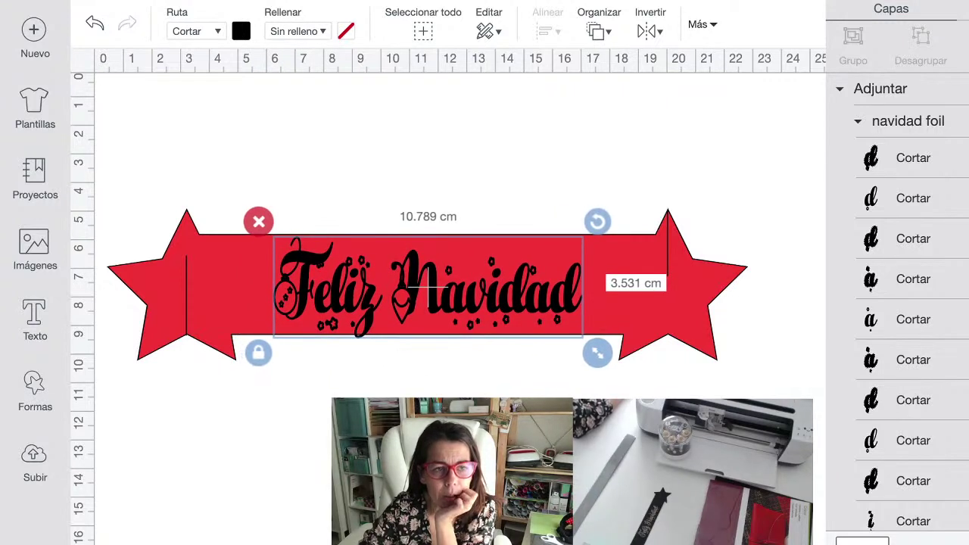
{"action": "left_click_drag", "start_coordinate": [597, 352], "coordinate": [569, 343]}
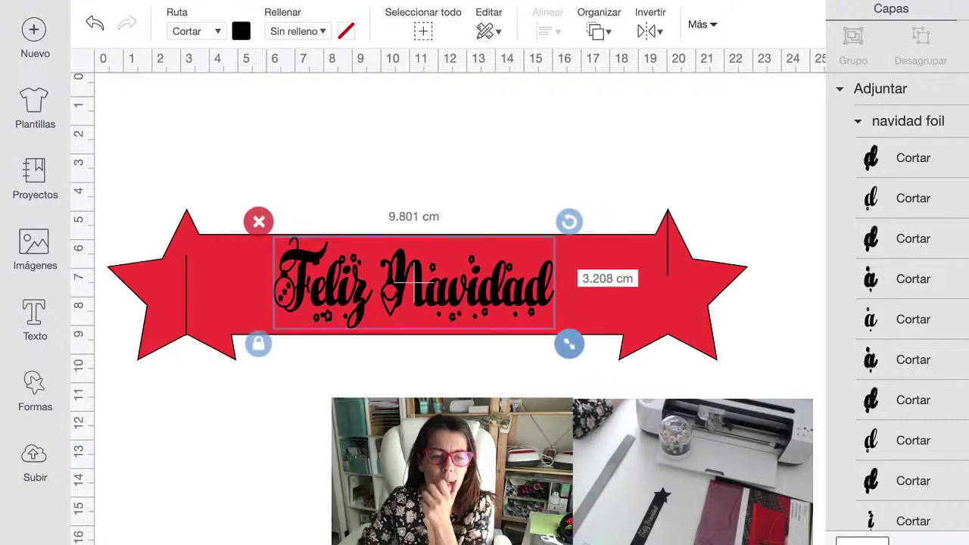
- Recentre the resized Feliz Navidad lettering horizontally and vertically on the red band and deselect it
{"action": "key", "text": "Escape"}
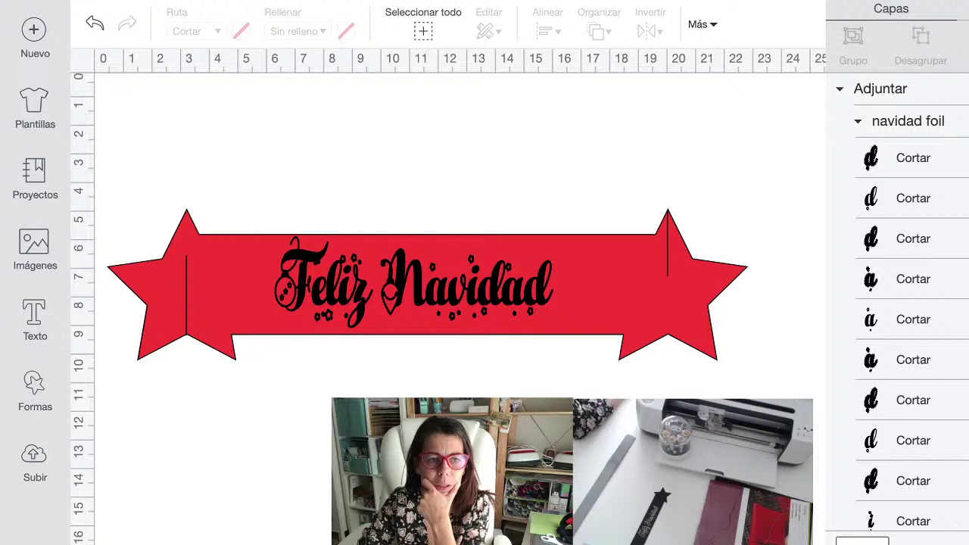
{"action": "left_click_drag", "start_coordinate": [414, 284], "coordinate": [431, 285]}
{"action": "key", "text": "Escape"}
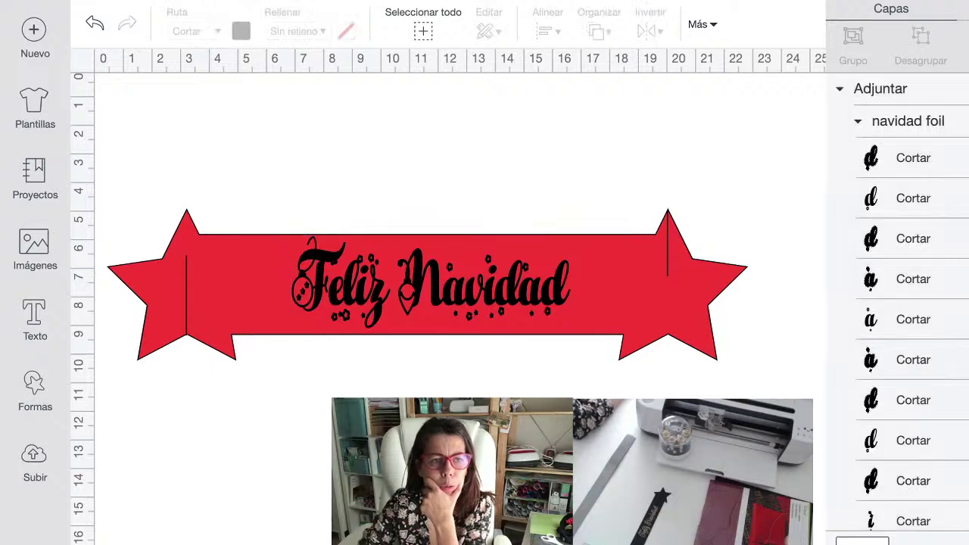
{"action": "left_click", "coordinate": [432, 285]}
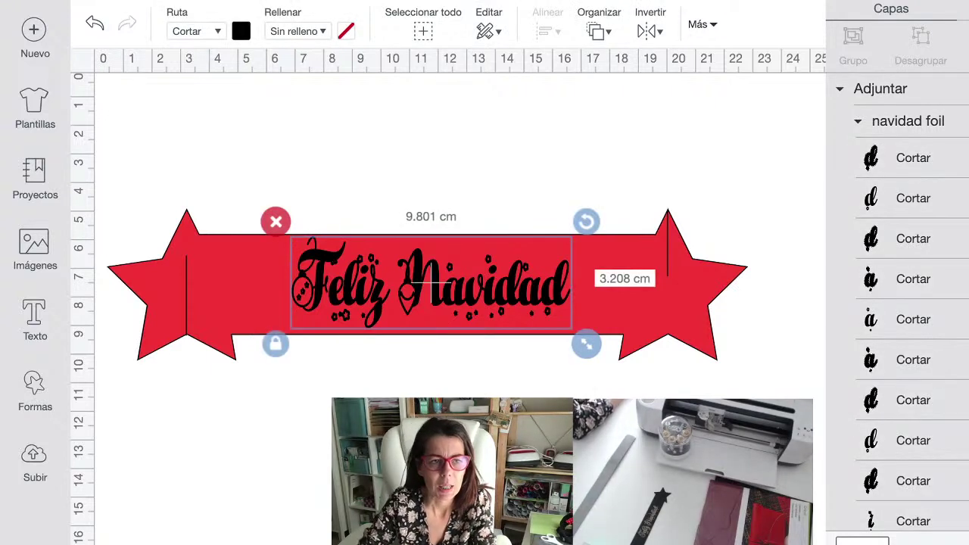
{"action": "left_click_drag", "start_coordinate": [433, 284], "coordinate": [432, 286]}
{"action": "key", "text": "Escape"}
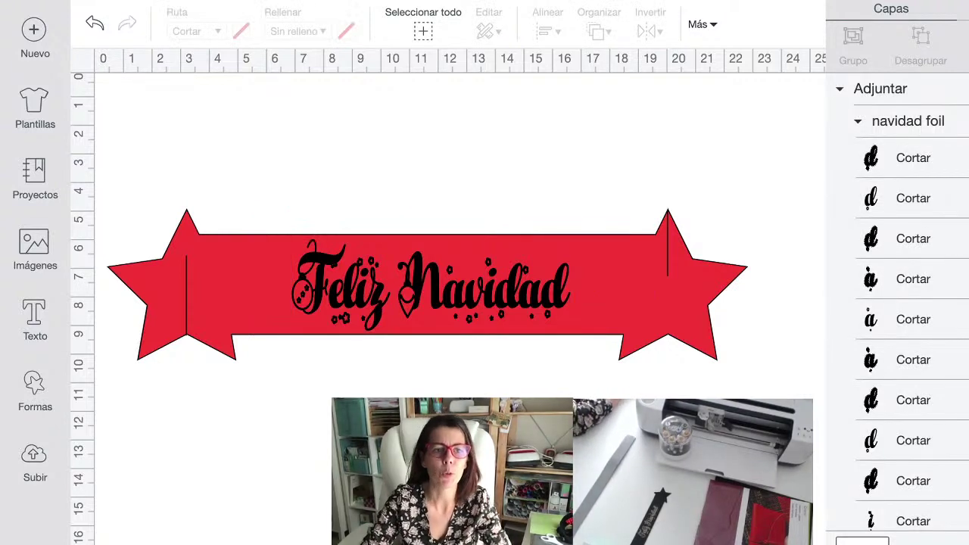
- Set the lettering's operation to Foil with the Fina tip, review the foil colours while keeping Gold, and deselect it
{"action": "key", "text": "ctrl+a"}
{"action": "left_click", "coordinate": [431, 288]}
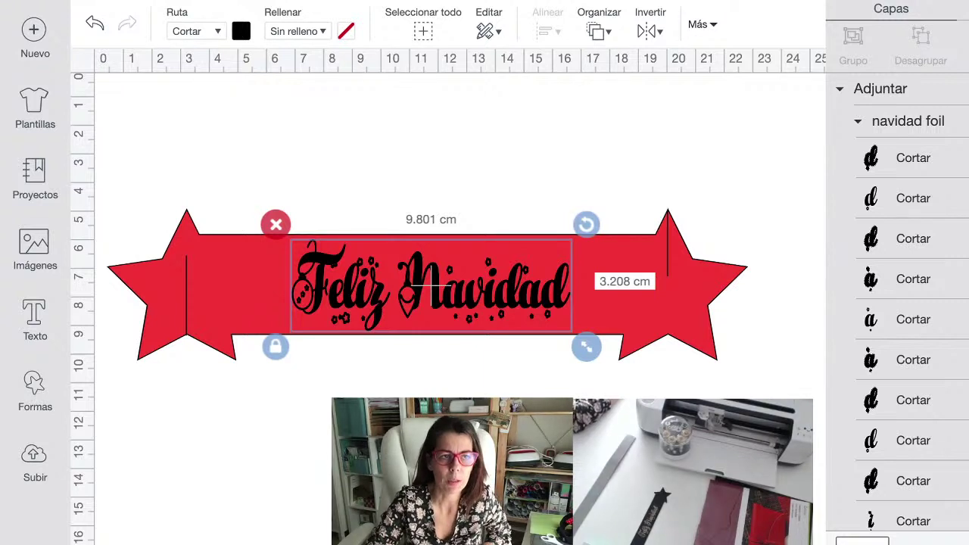
{"action": "left_click", "coordinate": [195, 31]}
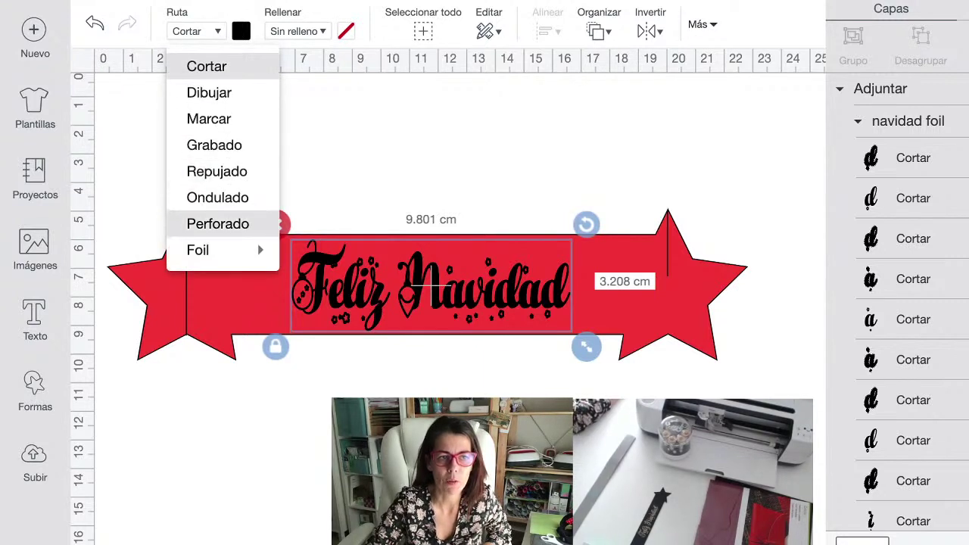
{"action": "mouse_move", "coordinate": [258, 243]}
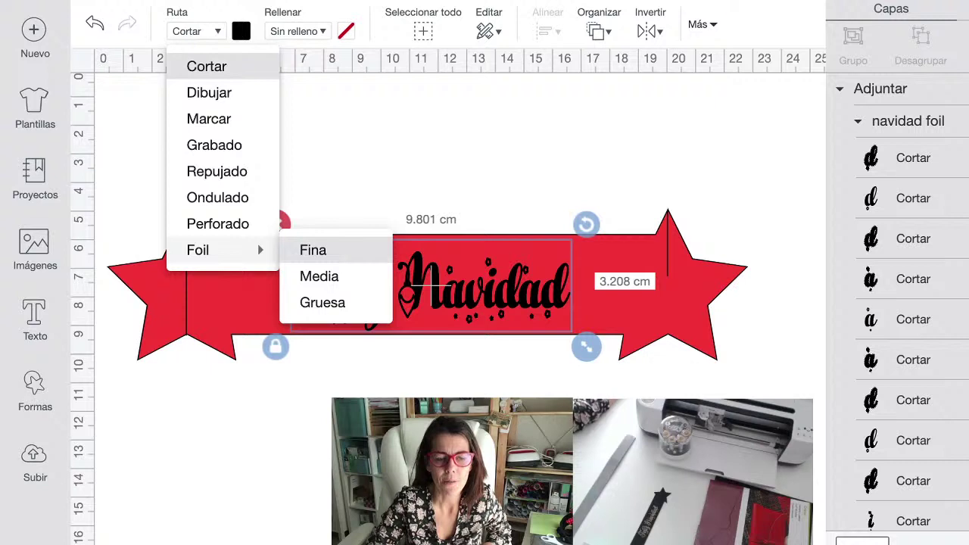
{"action": "left_click", "coordinate": [313, 250]}
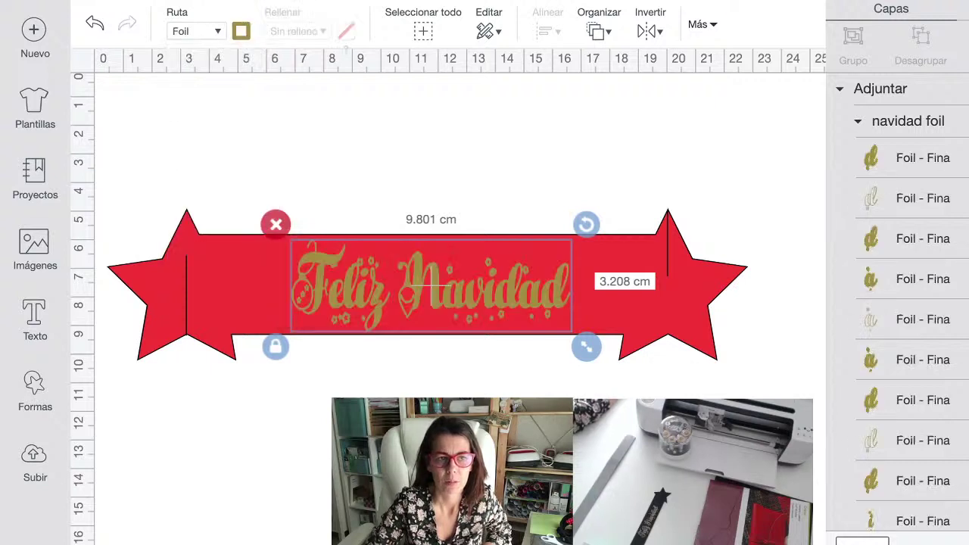
{"action": "left_click", "coordinate": [241, 31]}
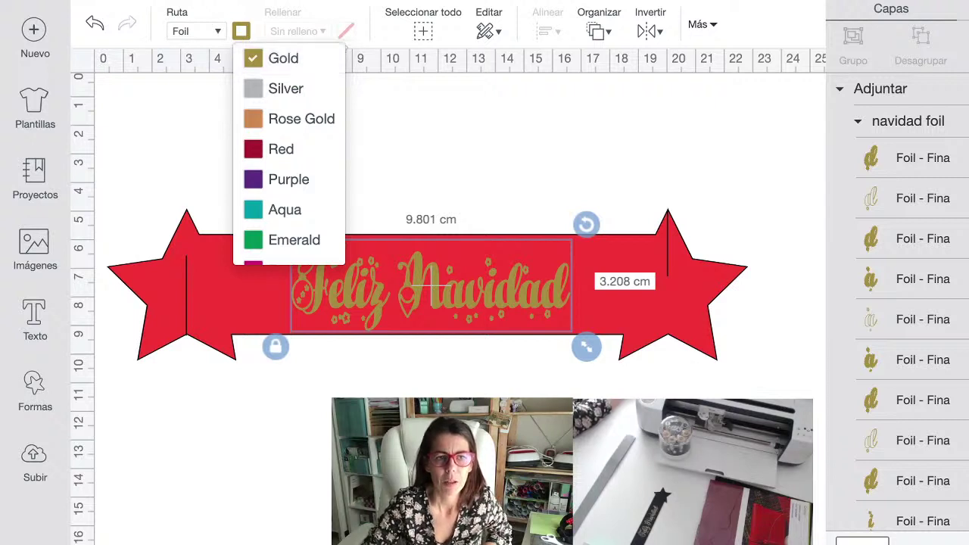
{"action": "key", "text": "Escape"}
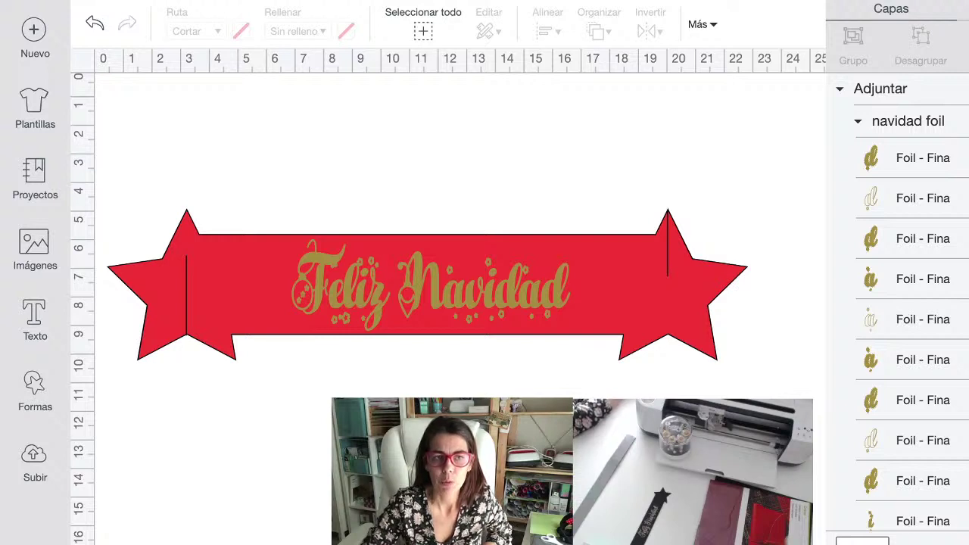
- Select the napkin ring together with the gold foil lettering
{"action": "left_click_drag", "start_coordinate": [768, 401], "coordinate": [234, 178]}
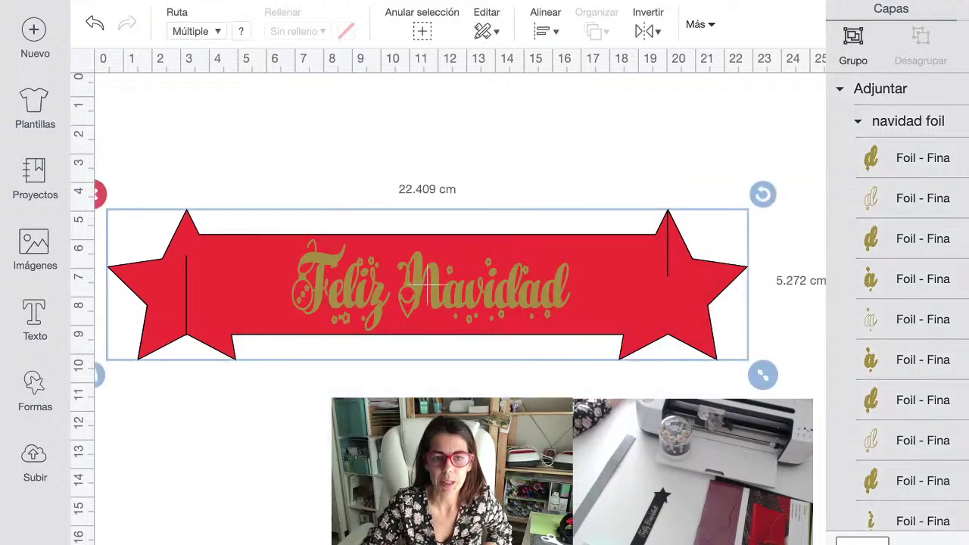